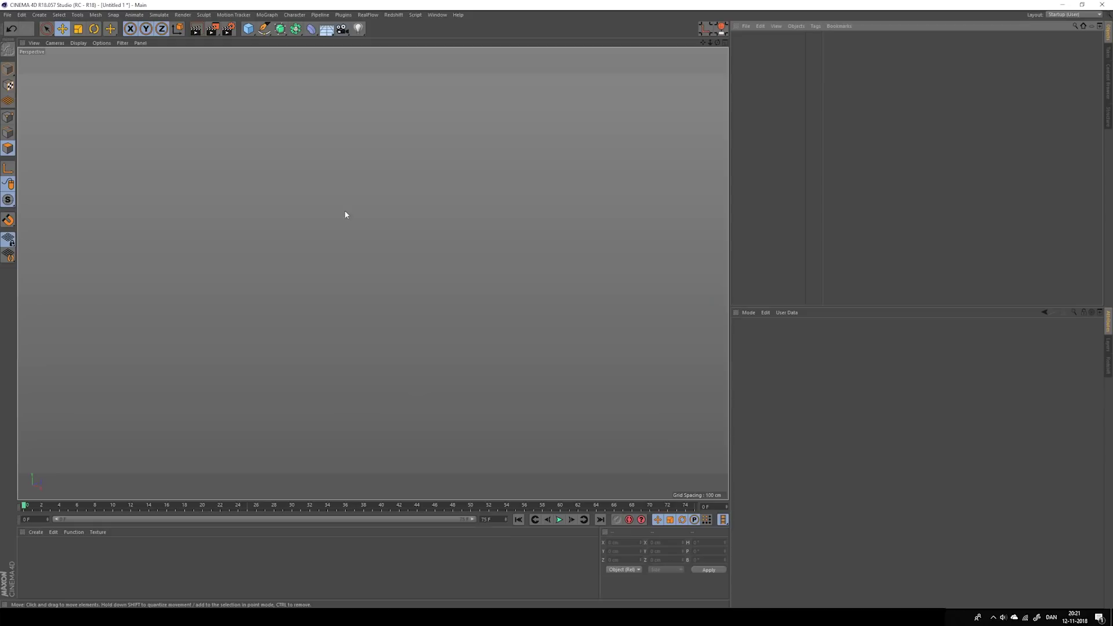
- Create a cube inside a Subdivision Surface and set its editor subdivision to 1
{"action": "left_click", "coordinate": [248, 29]}
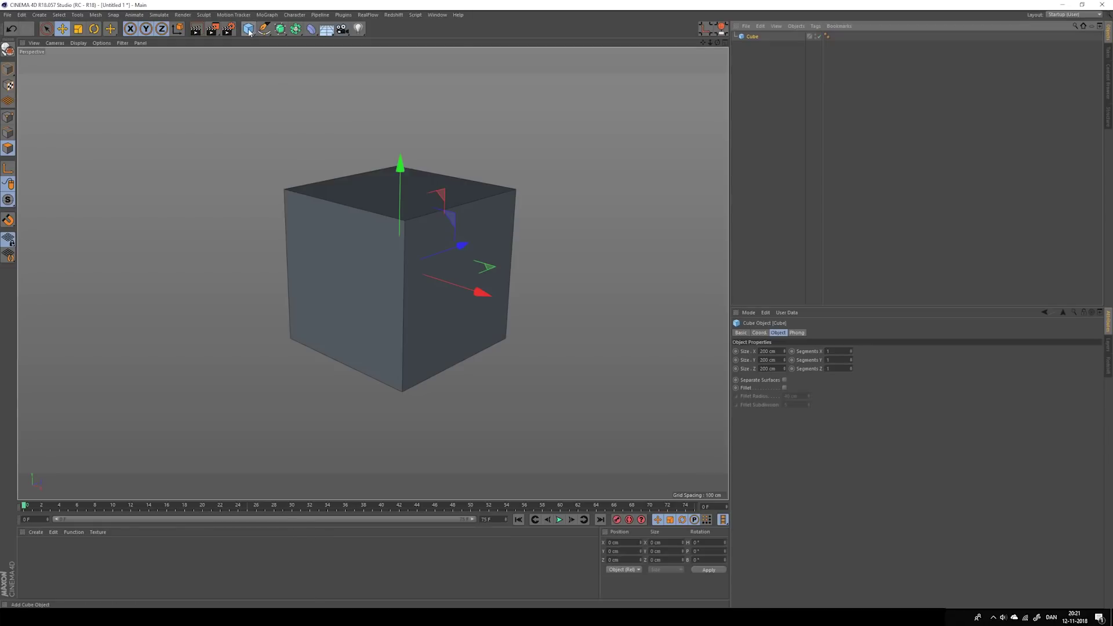
{"action": "left_click", "coordinate": [280, 29], "text": "alt"}
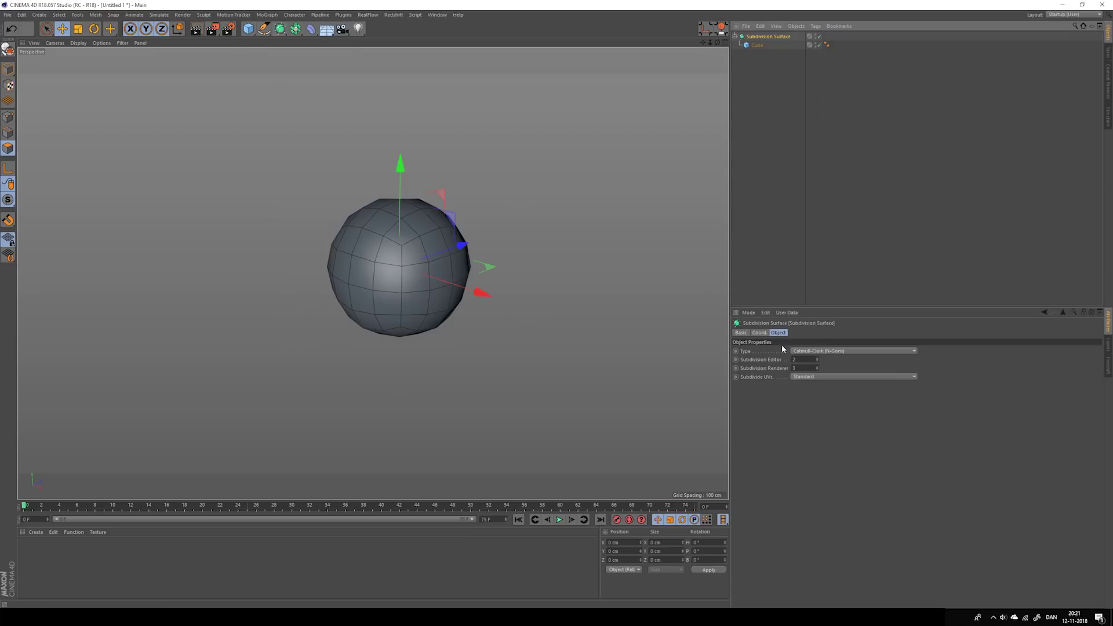
{"action": "scroll", "coordinate": [811, 360], "scroll_direction": "down", "scroll_amount": 1}
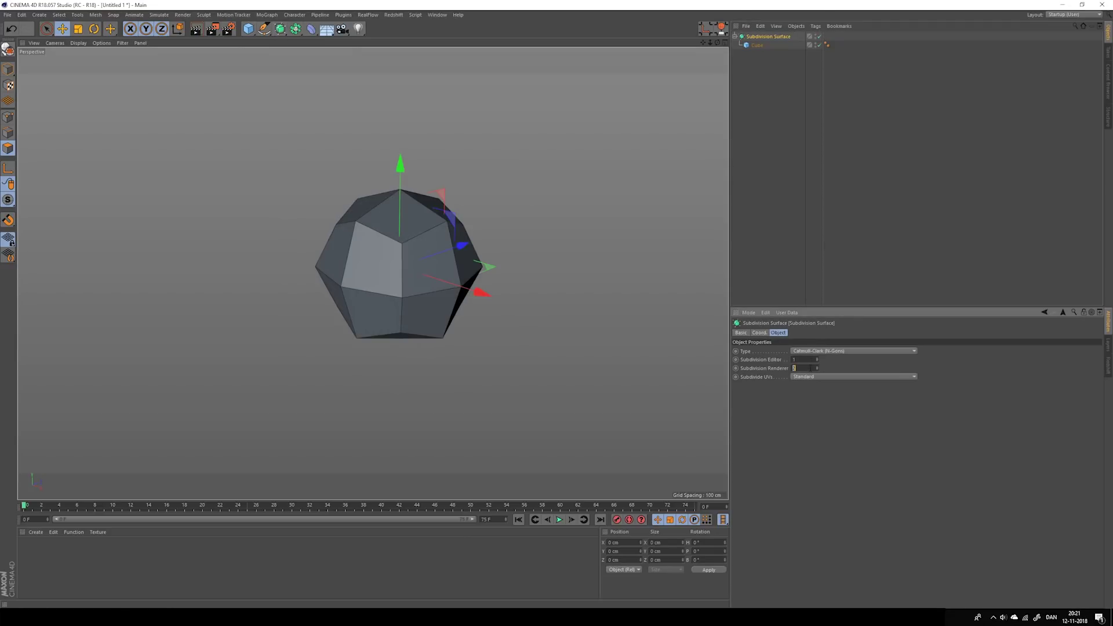
- Merge the Subdivision Surface and its cube into one polygon object with Connect Objects + Delete
{"action": "left_click_drag", "start_coordinate": [793, 137], "coordinate": [747, 38]}
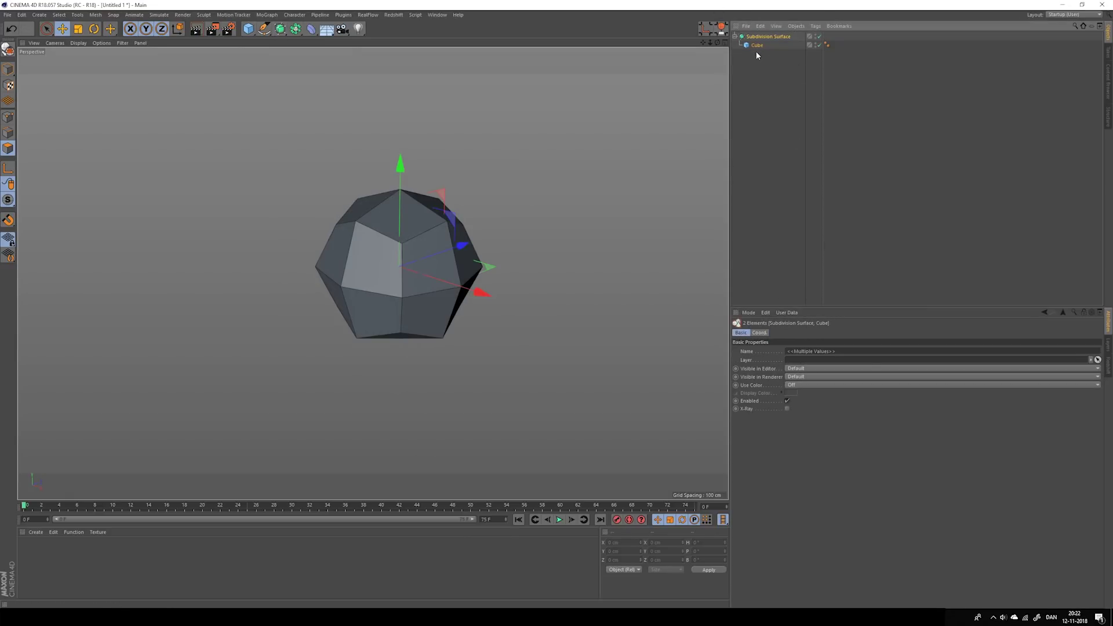
{"action": "right_click", "coordinate": [755, 46]}
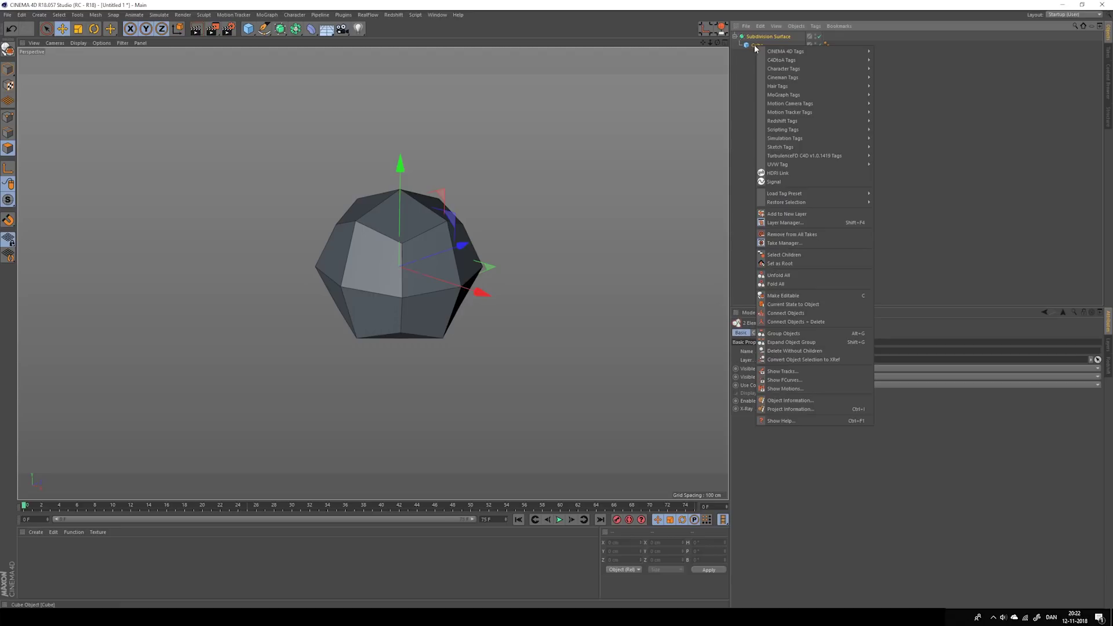
{"action": "left_click", "coordinate": [795, 321]}
- In the front view, prepare Live Selection in point mode with Only Select Visible Elements turned off
{"action": "middle_click_drag", "start_coordinate": [454, 262], "coordinate": [431, 264], "text": "alt"}
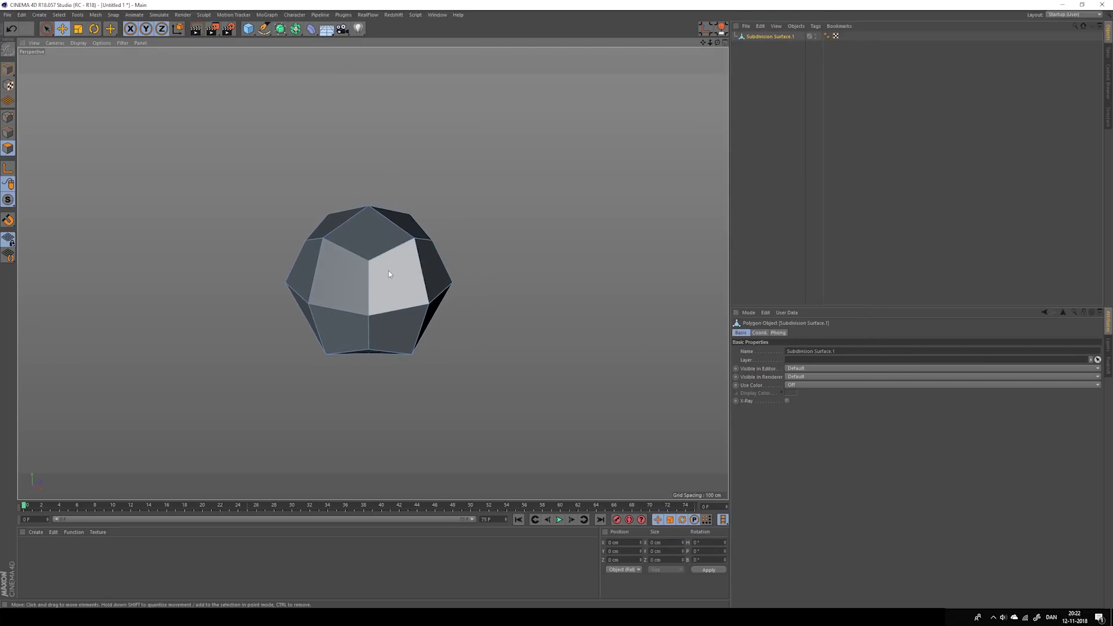
{"action": "middle_click", "coordinate": [408, 273]}
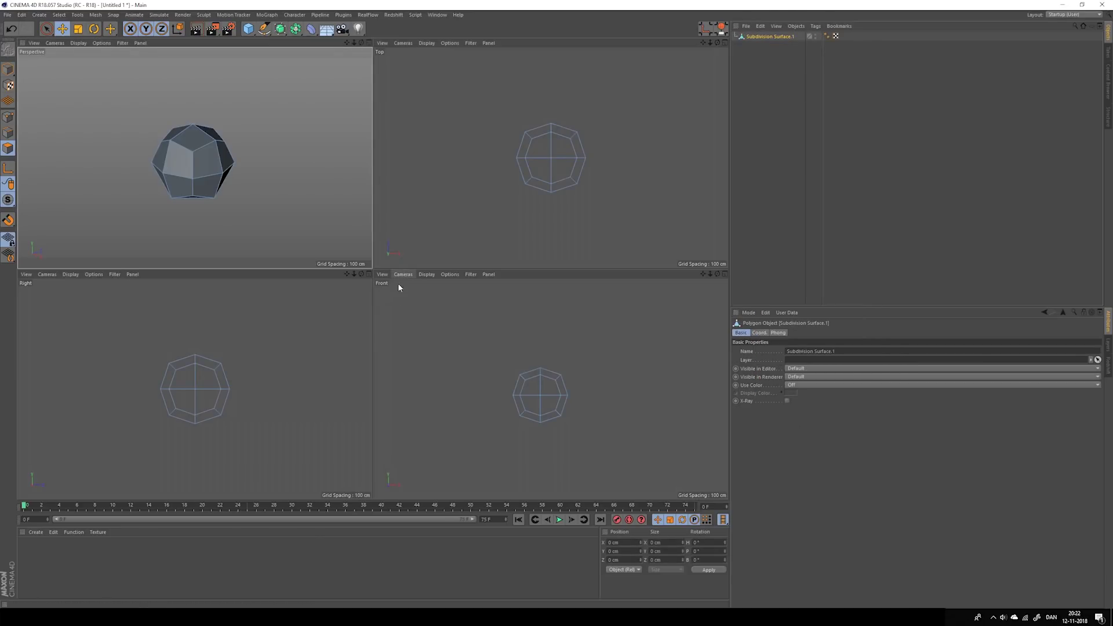
{"action": "middle_click", "coordinate": [547, 392]}
{"action": "scroll", "coordinate": [278, 234], "scroll_direction": "up", "scroll_amount": 5}
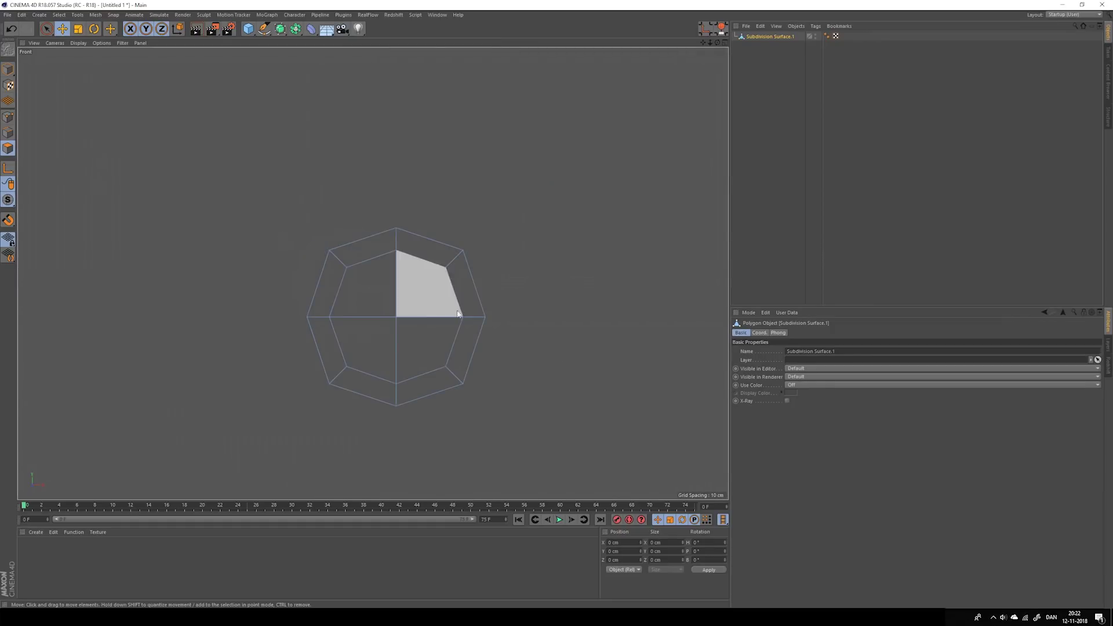
{"action": "middle_click_drag", "start_coordinate": [424, 285], "coordinate": [381, 264], "text": "alt"}
{"action": "left_click", "coordinate": [8, 117]}
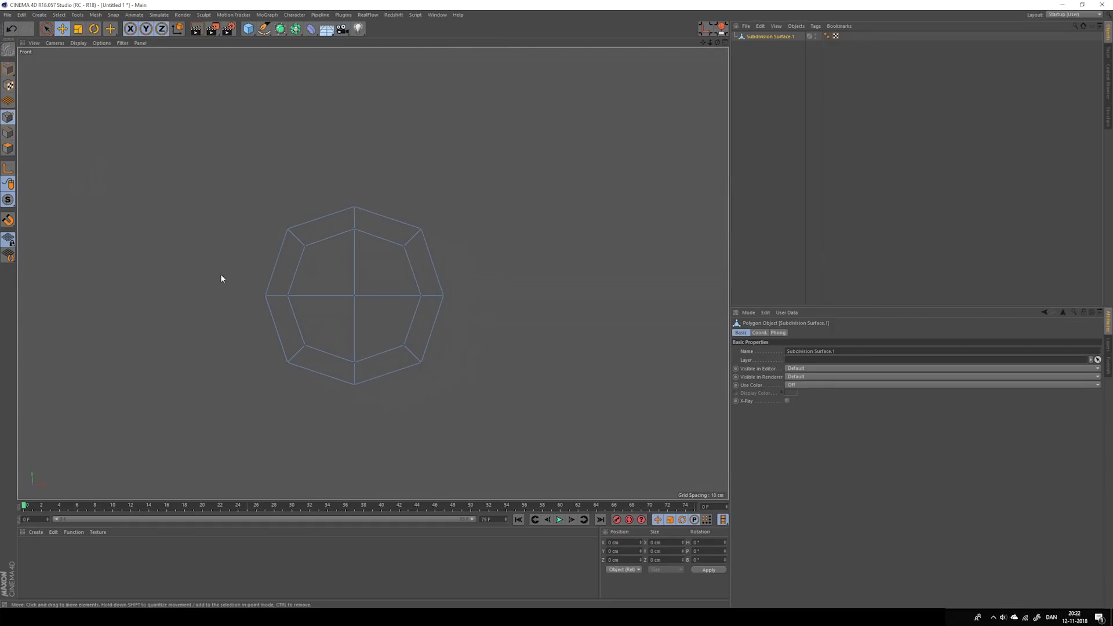
{"action": "middle_click_drag", "start_coordinate": [237, 274], "coordinate": [245, 269], "text": "alt"}
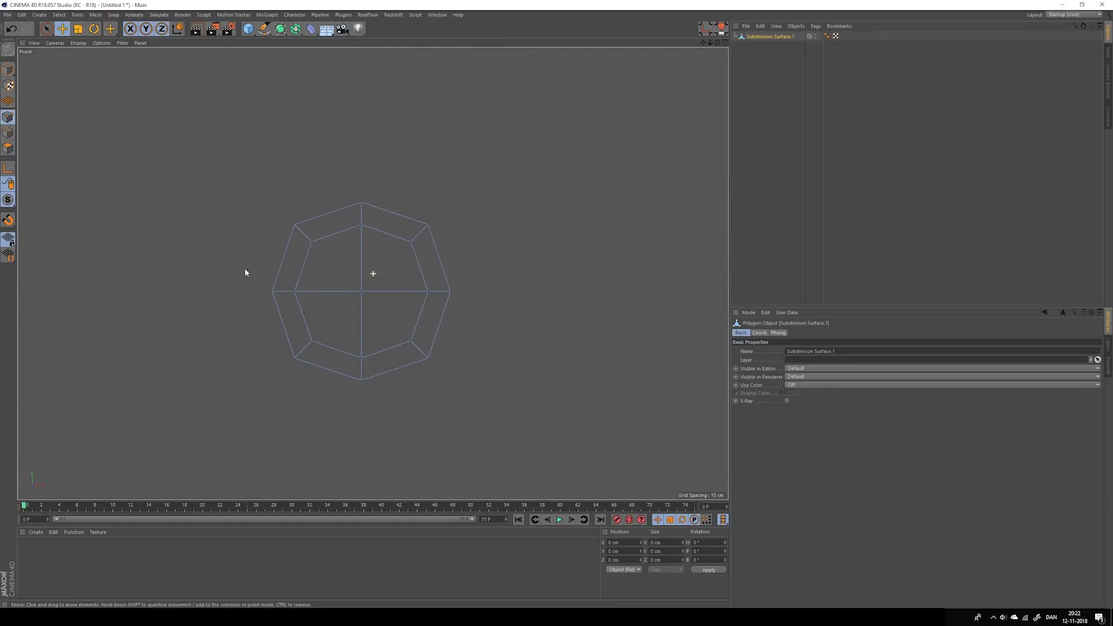
{"action": "left_click", "coordinate": [47, 29]}
{"action": "left_click", "coordinate": [817, 368]}
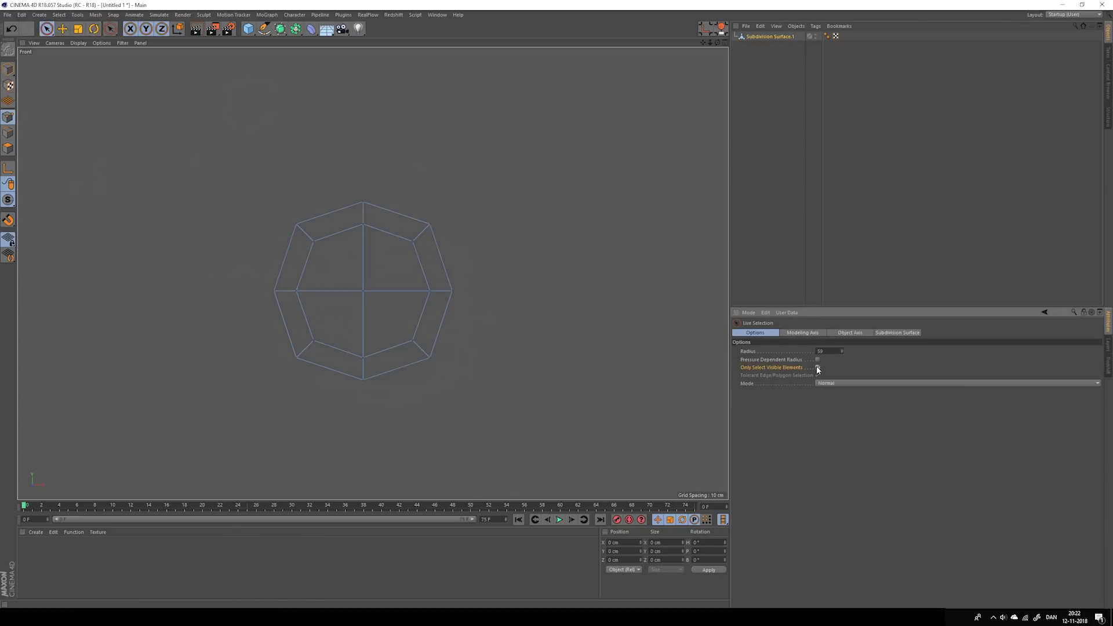
- Scale the upper inner centre point and the two lower outer corner points along Y to a height of about 199 cm
{"action": "left_click", "coordinate": [360, 239]}
{"action": "left_click", "coordinate": [294, 377], "text": "shift"}
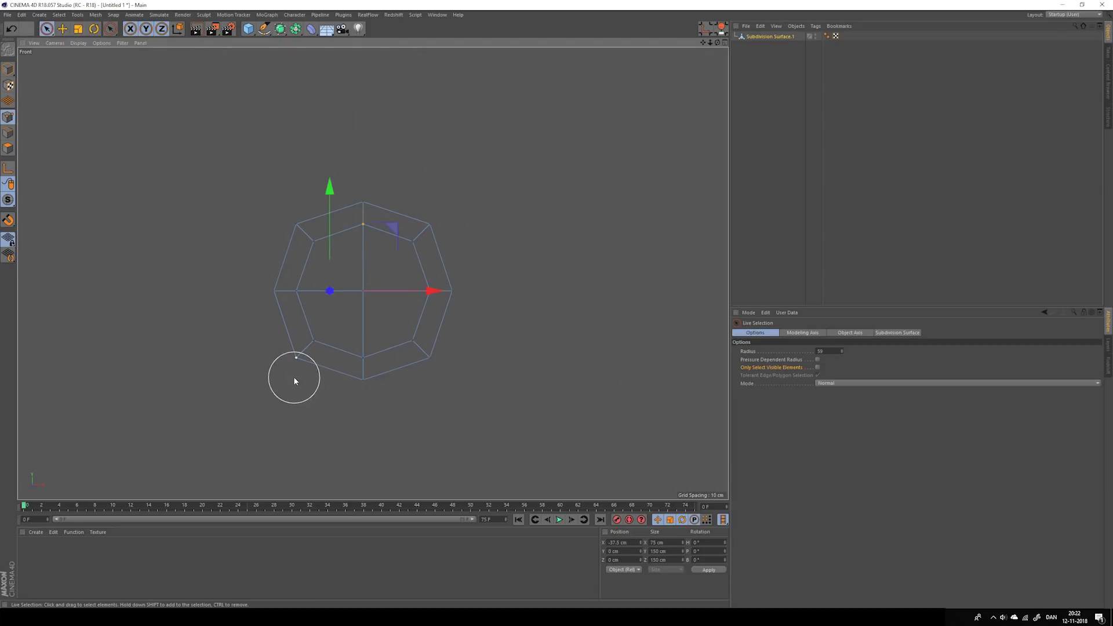
{"action": "left_click", "coordinate": [445, 376], "text": "shift"}
{"action": "key", "text": "t"}
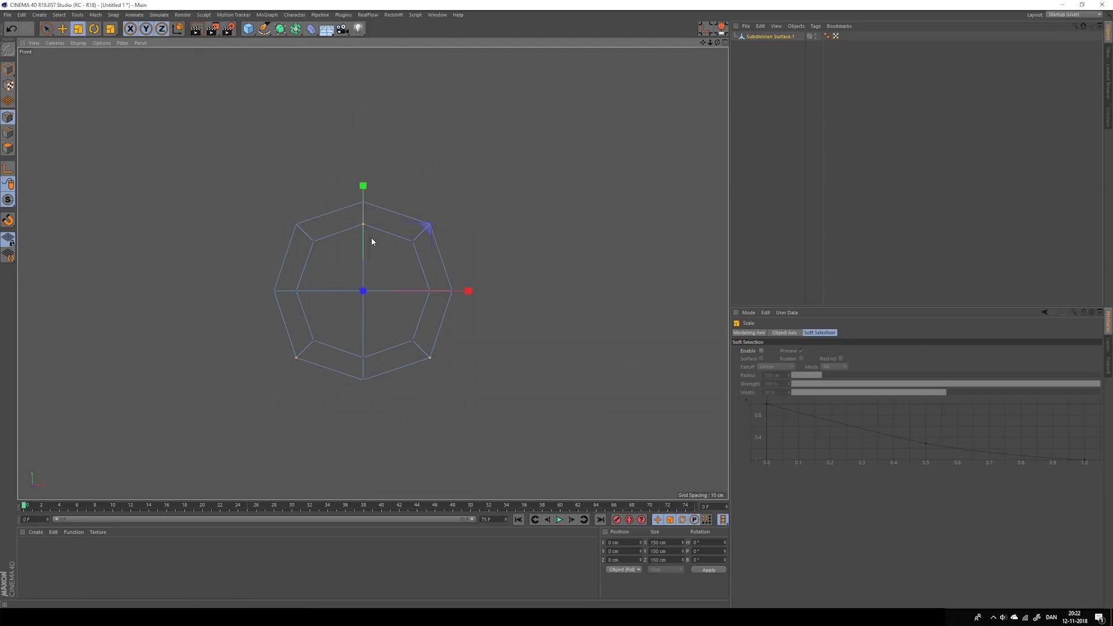
{"action": "left_click_drag", "start_coordinate": [361, 188], "coordinate": [375, 153]}
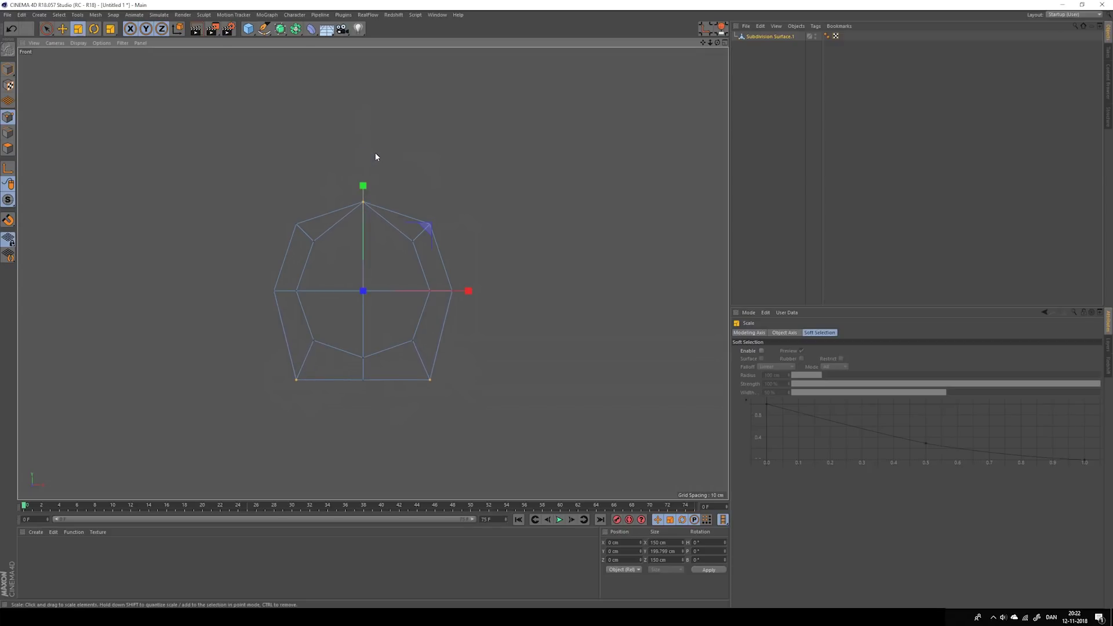
- In the perspective view, select the first connected edges of the zigzag tennis-ball seam around the mesh
{"action": "middle_click", "coordinate": [412, 226]}
{"action": "middle_click", "coordinate": [200, 227]}
{"action": "middle_click_drag", "start_coordinate": [427, 281], "coordinate": [377, 264], "text": "alt"}
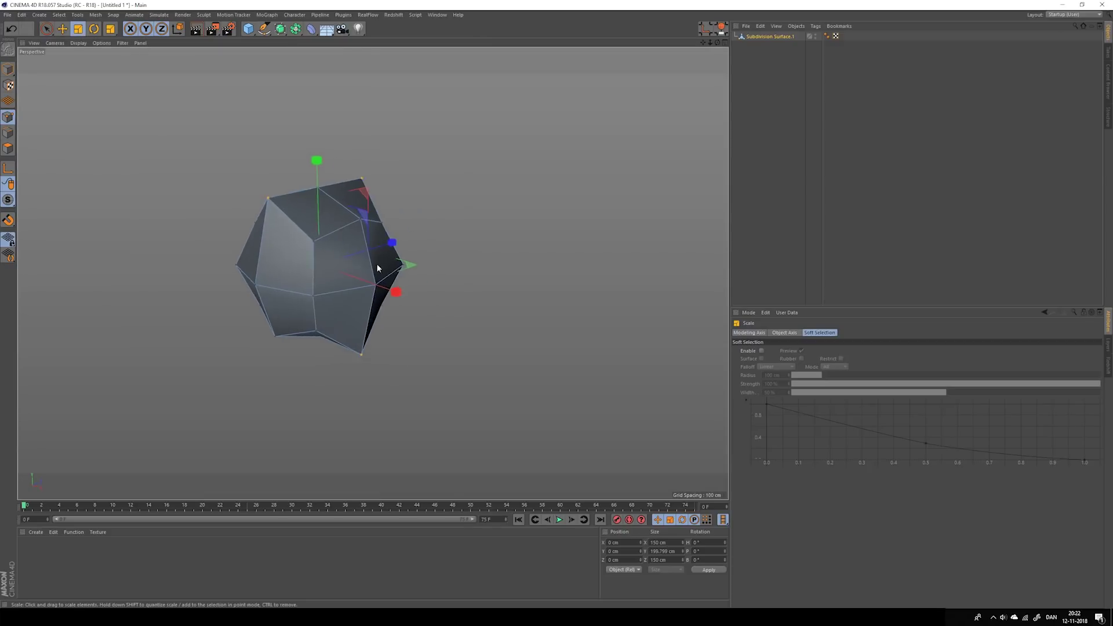
{"action": "mouse_move", "coordinate": [377, 264]}
{"action": "left_mouse_down", "text": "alt"}
{"action": "mouse_move", "coordinate": [340, 261]}
{"action": "mouse_move", "coordinate": [371, 262]}
{"action": "left_mouse_up", "text": "alt"}
{"action": "left_click", "coordinate": [8, 134]}
{"action": "middle_click_drag", "start_coordinate": [317, 260], "coordinate": [359, 245], "text": "alt"}
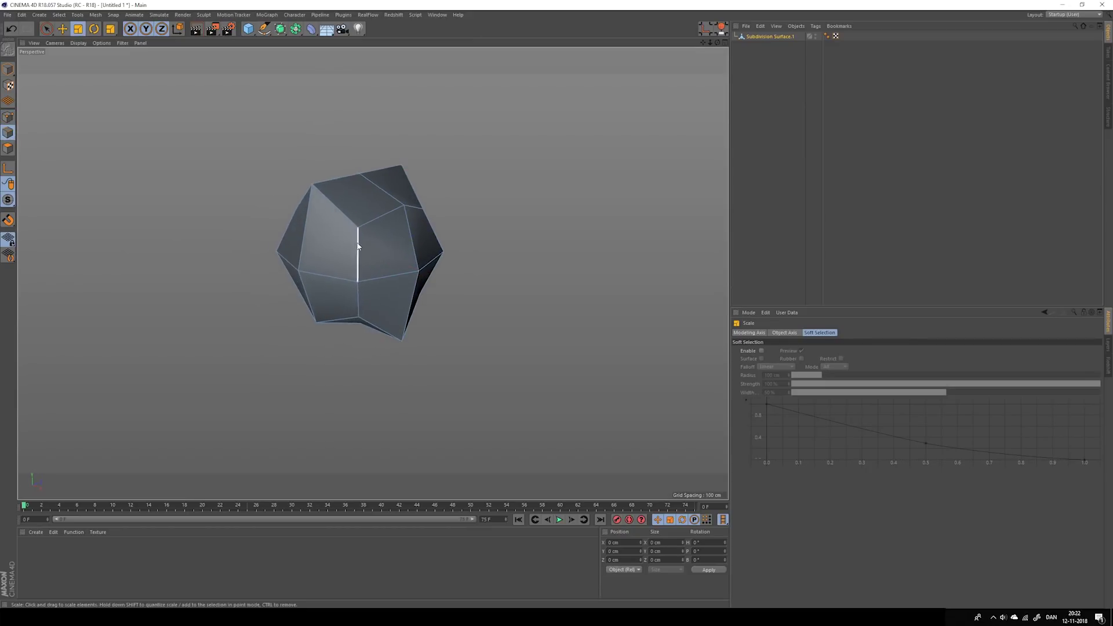
{"action": "left_click_drag", "start_coordinate": [359, 246], "coordinate": [379, 301], "text": "alt"}
{"action": "left_click", "coordinate": [331, 206]}
{"action": "left_click", "coordinate": [359, 262], "text": "shift"}
{"action": "left_click", "coordinate": [314, 297], "text": "shift"}
{"action": "left_click", "coordinate": [382, 328], "text": "shift"}
{"action": "key", "text": "ctrl+z"}
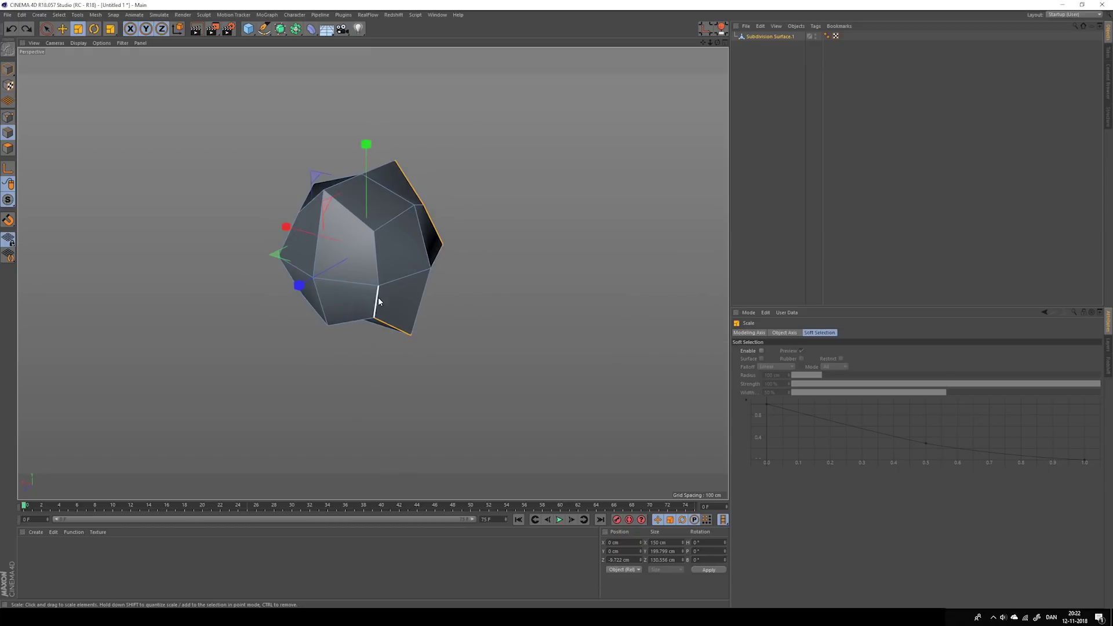
{"action": "left_click", "coordinate": [377, 295], "text": "shift"}
{"action": "left_click", "coordinate": [377, 260], "text": "shift"}
- Add the remaining edges to the selection to close the zigzag seam loop around the mesh
{"action": "left_click_drag", "start_coordinate": [346, 209], "coordinate": [348, 227]}
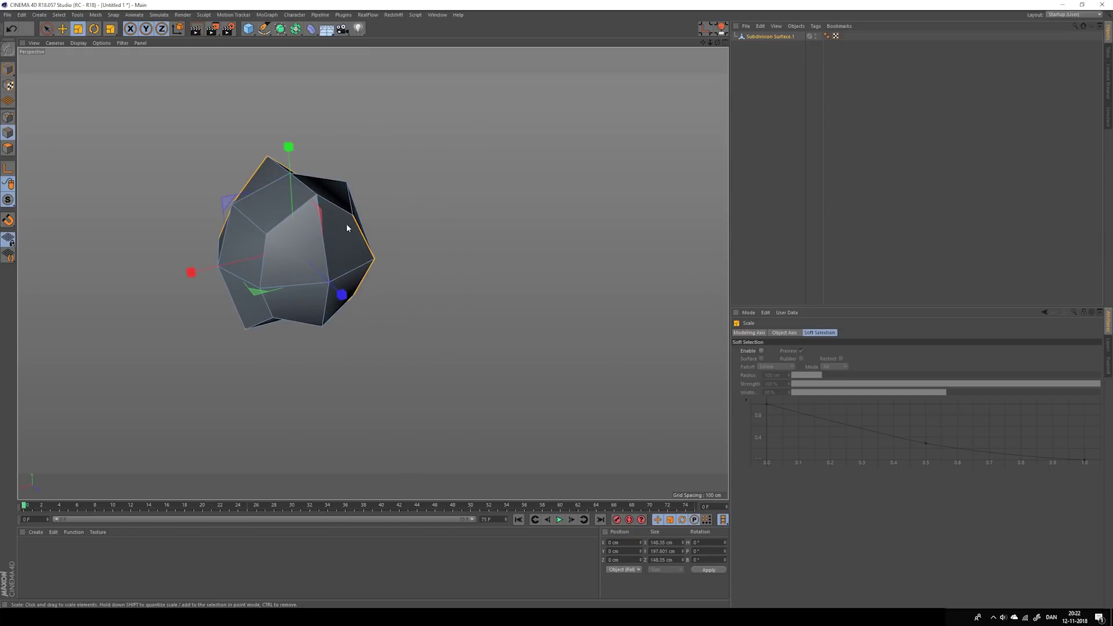
{"action": "left_click", "coordinate": [337, 213], "text": "shift"}
{"action": "left_click", "coordinate": [290, 223], "text": "shift"}
{"action": "left_click", "coordinate": [263, 265], "text": "shift"}
{"action": "left_click_drag", "start_coordinate": [265, 296], "coordinate": [405, 245], "text": "alt"}
{"action": "scroll", "coordinate": [375, 234], "scroll_direction": "up", "scroll_amount": 3}
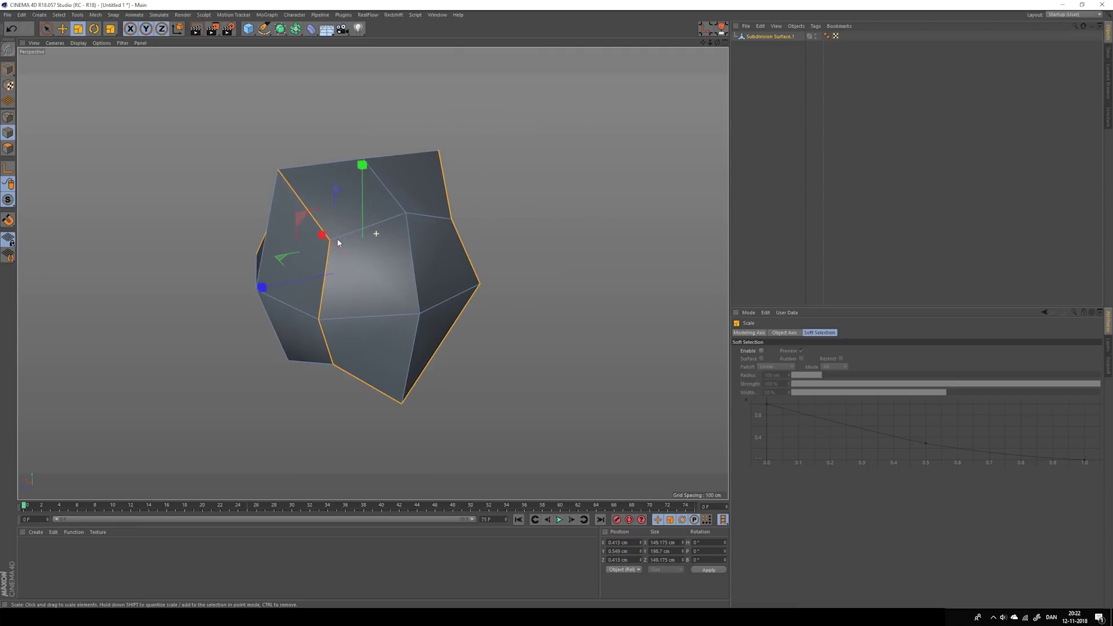
- Bevel the selected seam edges slightly to form a narrow band around the mesh
{"action": "right_click", "coordinate": [303, 208]}
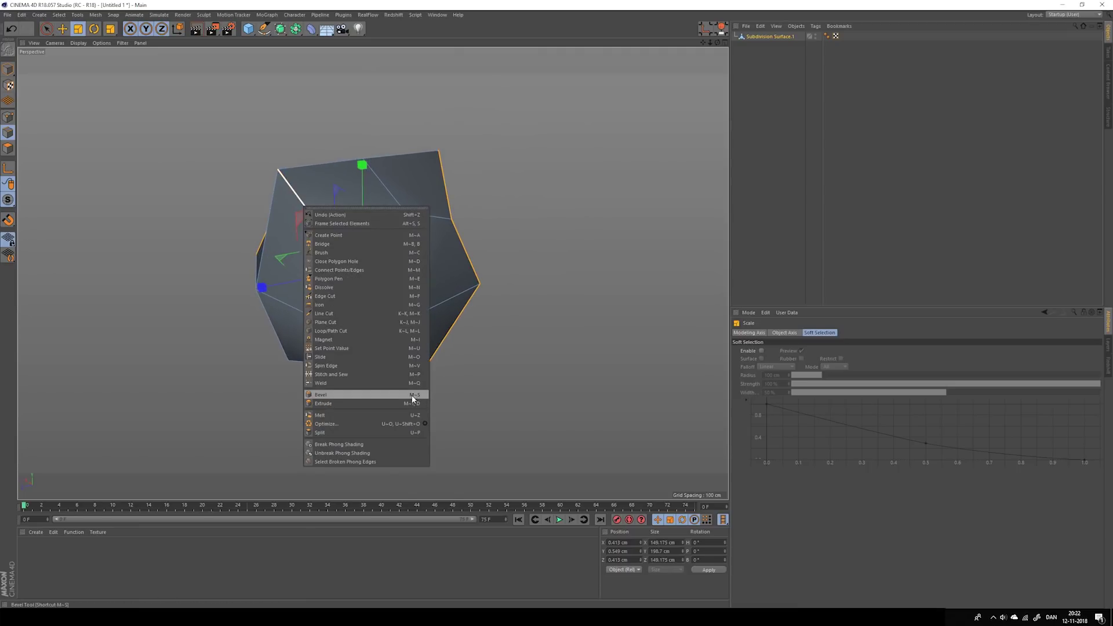
{"action": "left_click", "coordinate": [363, 396]}
{"action": "left_click_drag", "start_coordinate": [327, 282], "coordinate": [329, 282]}
- Smooth the bevelled mesh with a Subdivision Surface and merge both with Connect Objects + Delete
{"action": "left_click", "coordinate": [780, 36]}
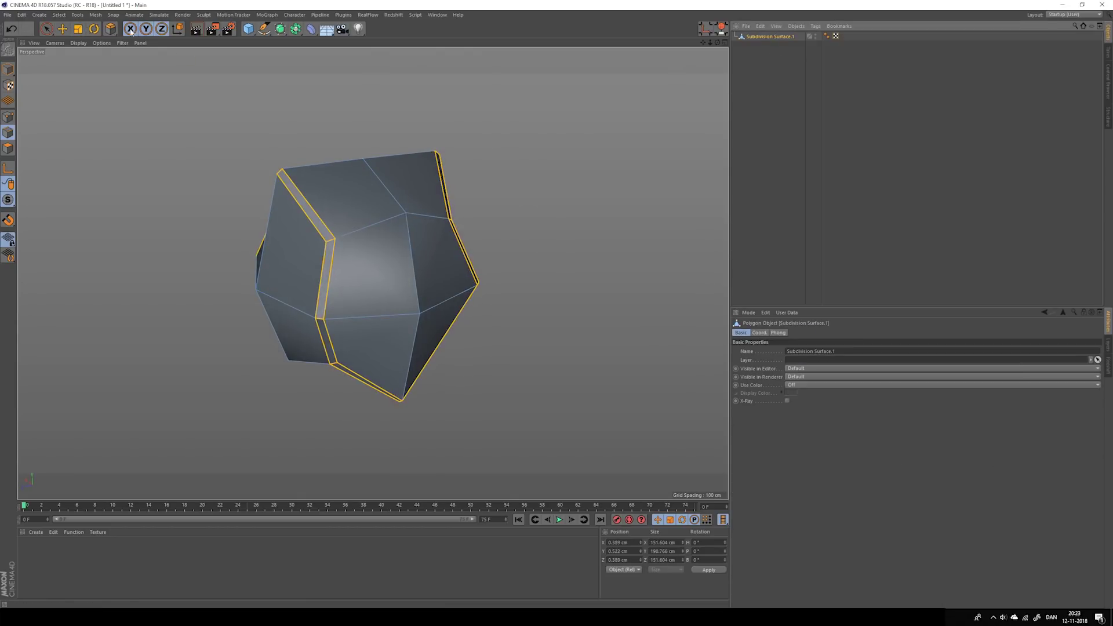
{"action": "left_click", "coordinate": [280, 29], "text": "alt"}
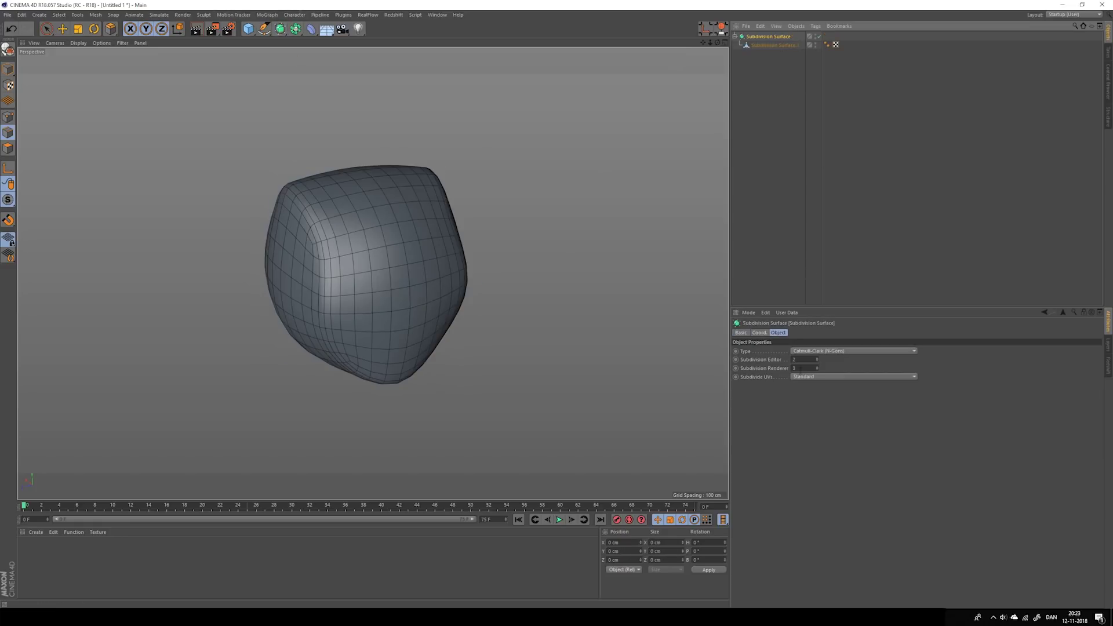
{"action": "double_click", "coordinate": [800, 368]}
{"action": "left_click", "coordinate": [769, 45], "text": "shift"}
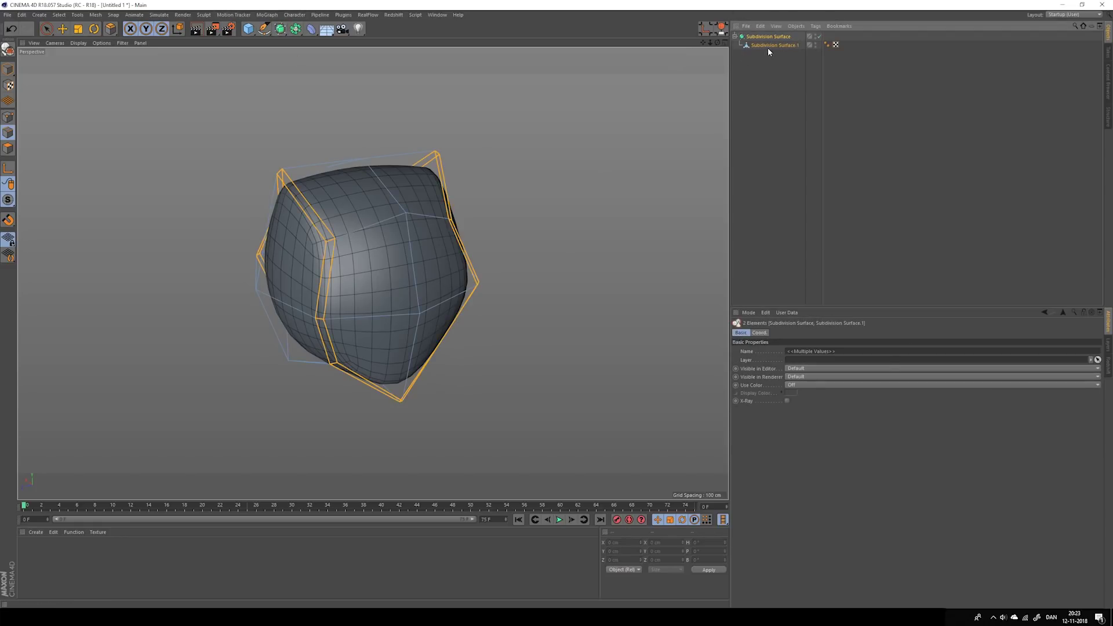
{"action": "right_click", "coordinate": [770, 47]}
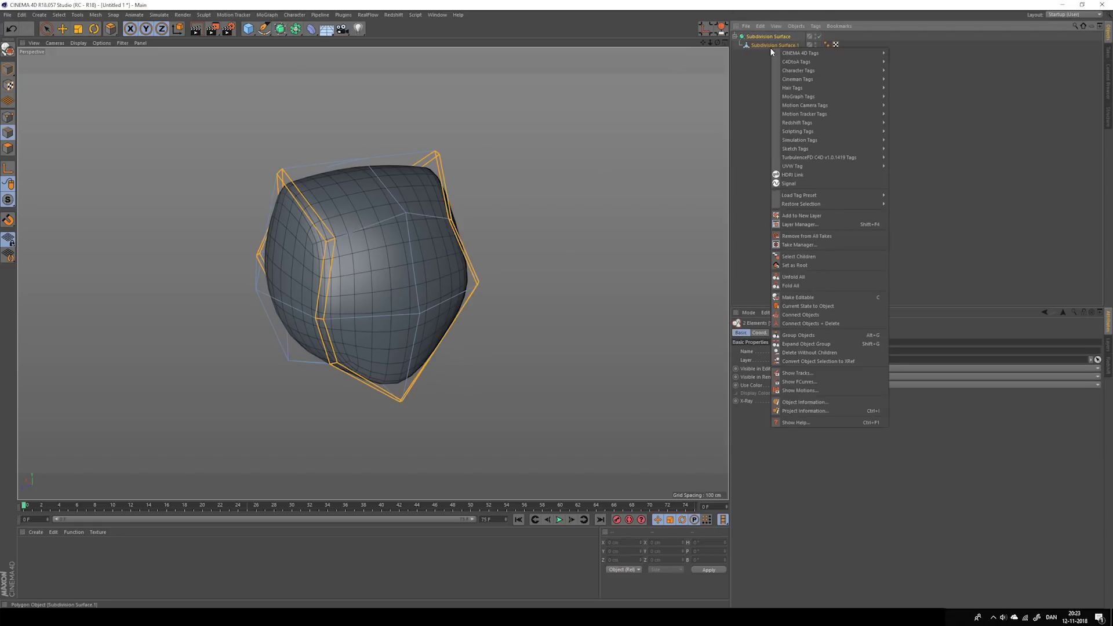
{"action": "left_click", "coordinate": [802, 323]}
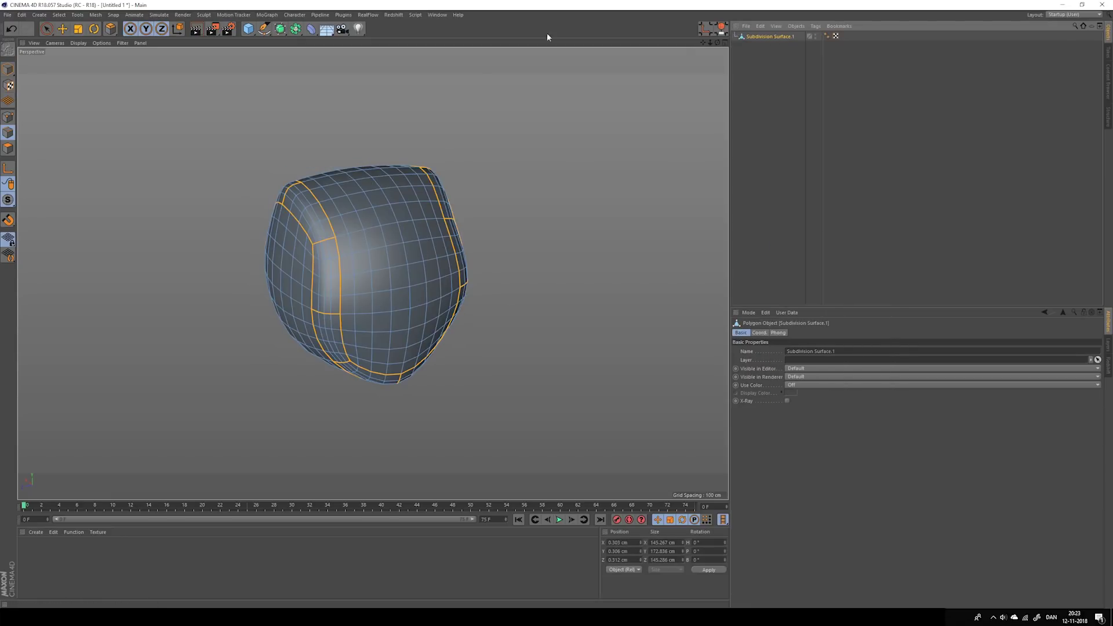
- Add a Spherify deformer as a child of the mesh and set its strength to 100%
{"action": "left_click", "coordinate": [311, 29]}
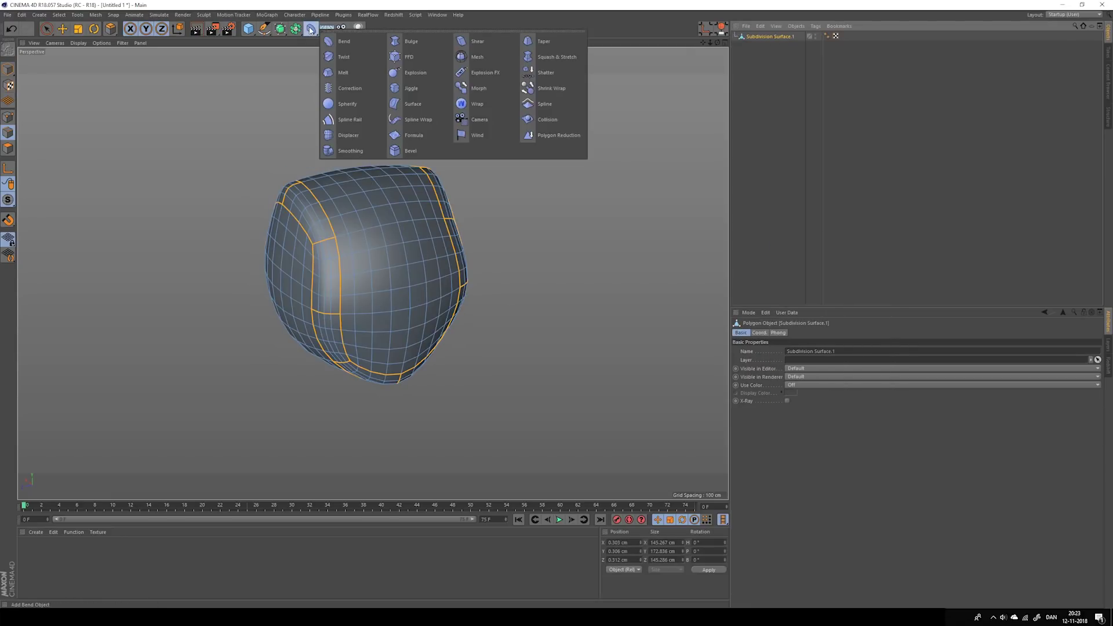
{"action": "left_click", "coordinate": [345, 103]}
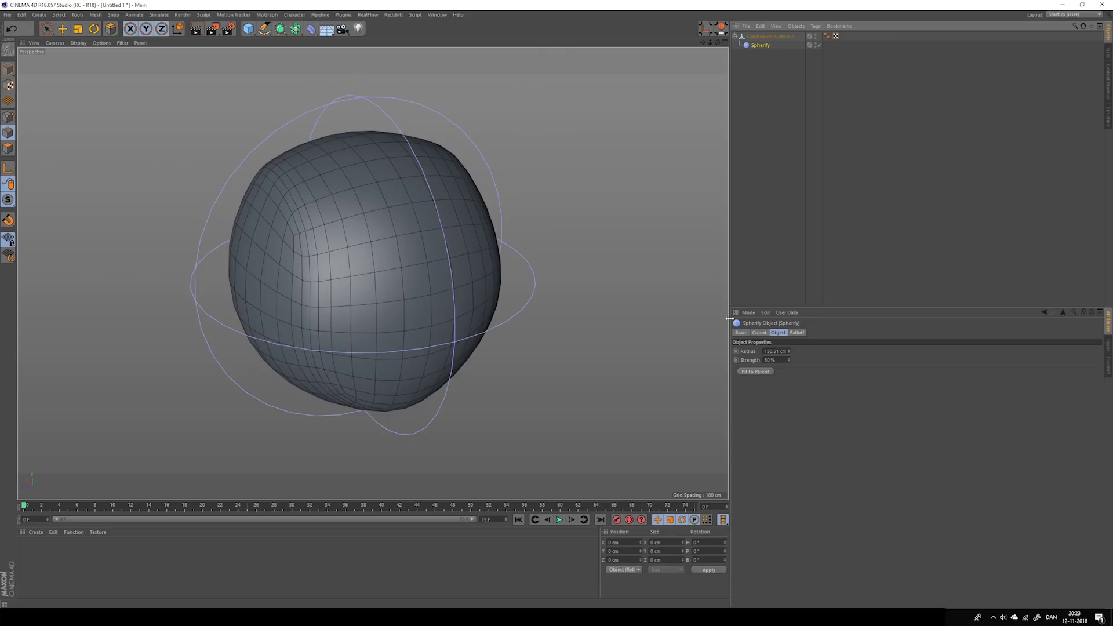
{"action": "left_click_drag", "start_coordinate": [788, 360], "coordinate": [789, 325]}
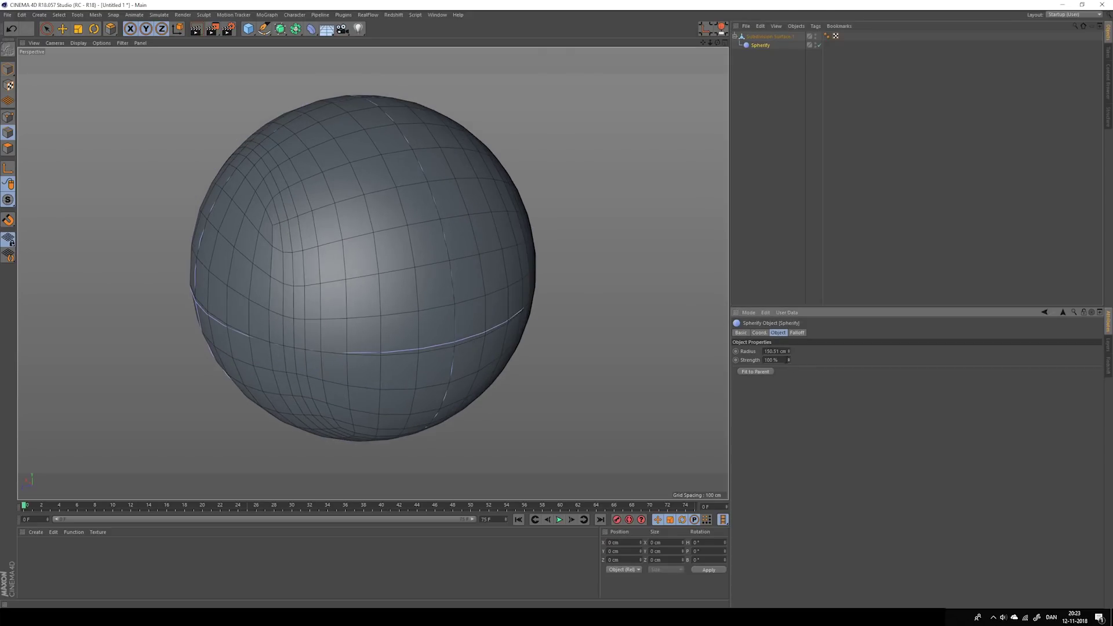
{"action": "scroll", "coordinate": [365, 224], "scroll_direction": "down", "scroll_amount": 4}
{"action": "middle_click_drag", "start_coordinate": [439, 245], "coordinate": [469, 238], "text": "alt"}
- Bake the Spherify deformation into the mesh with Connect Objects + Delete
{"action": "key", "text": "ctrl+a"}
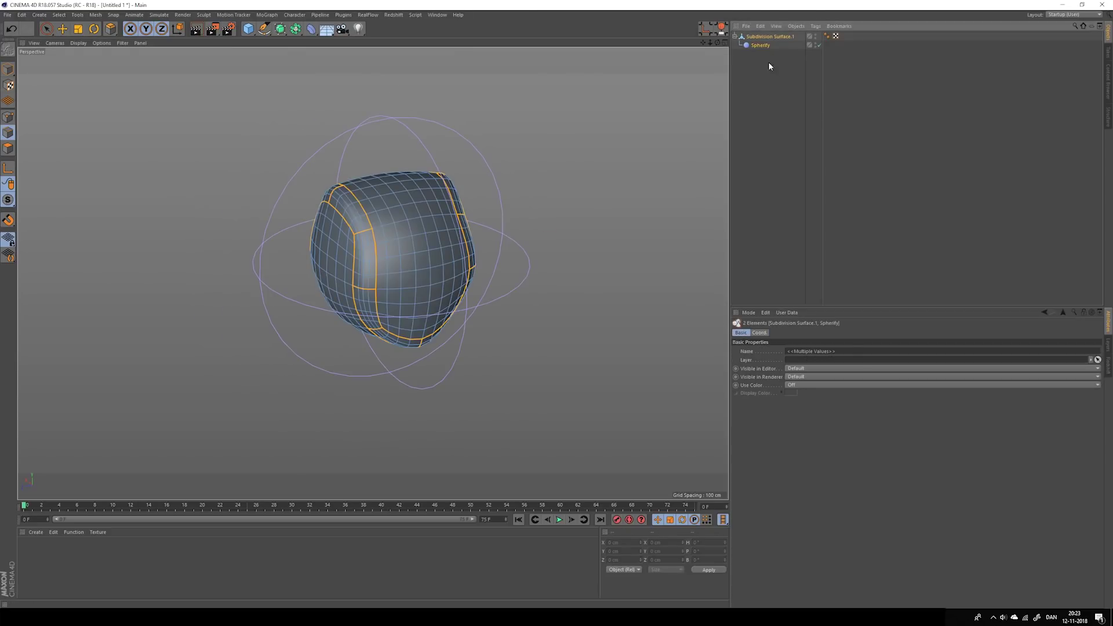
{"action": "right_click", "coordinate": [762, 38]}
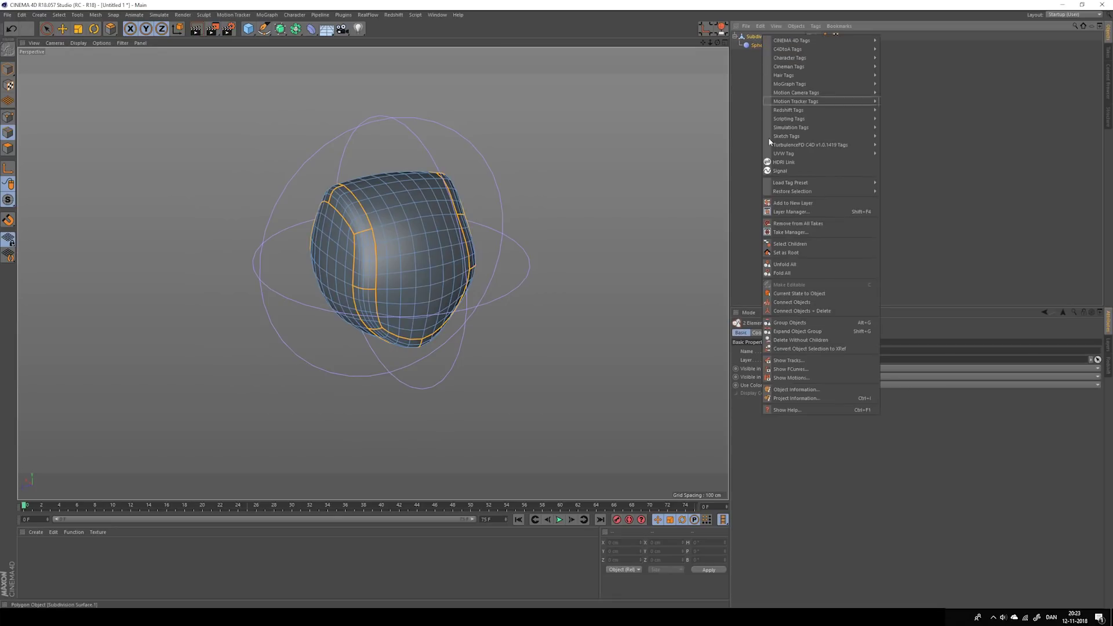
{"action": "left_click", "coordinate": [816, 311]}
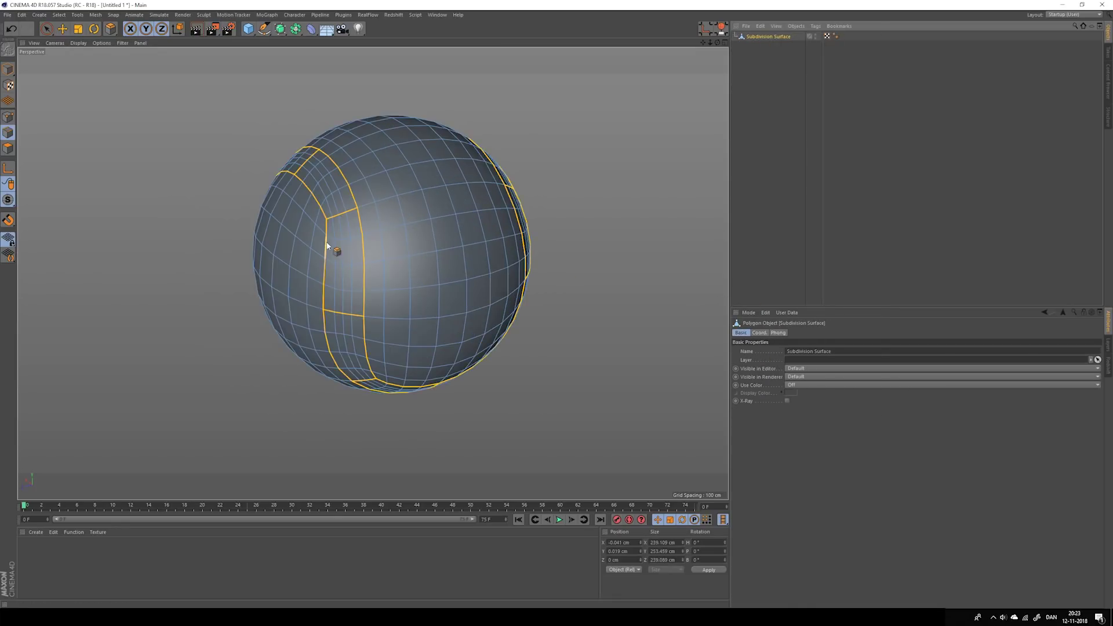
- Place the spherical mesh inside a new Subdivision Surface and disable that generator
{"action": "left_click_drag", "start_coordinate": [333, 249], "coordinate": [428, 244], "text": "alt"}
{"action": "scroll", "coordinate": [369, 242], "scroll_direction": "up", "scroll_amount": 3}
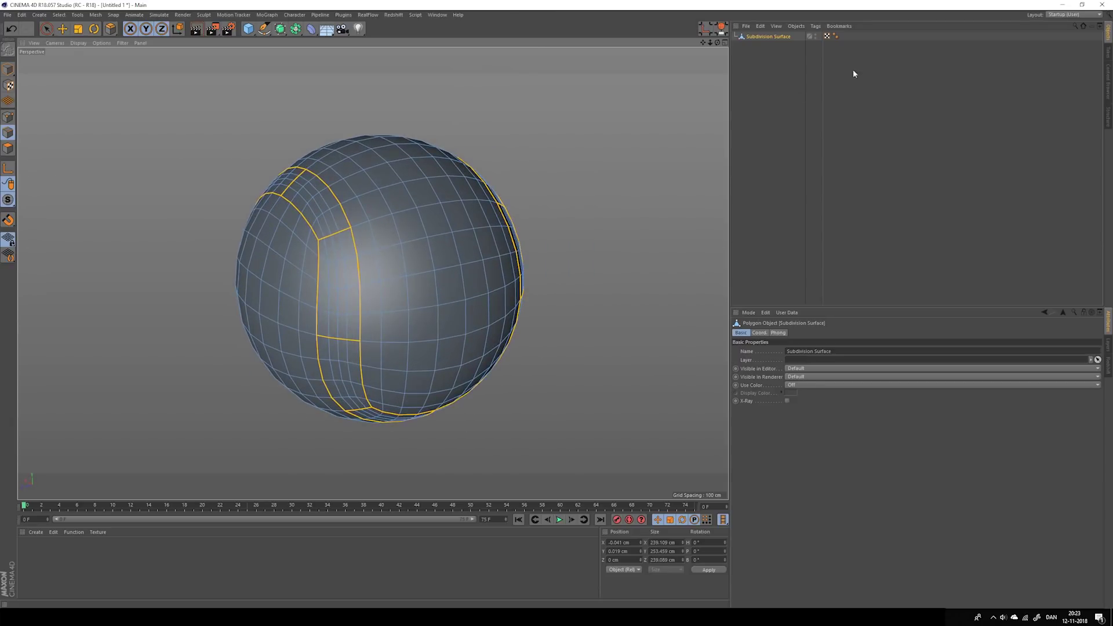
{"action": "left_click", "coordinate": [767, 38]}
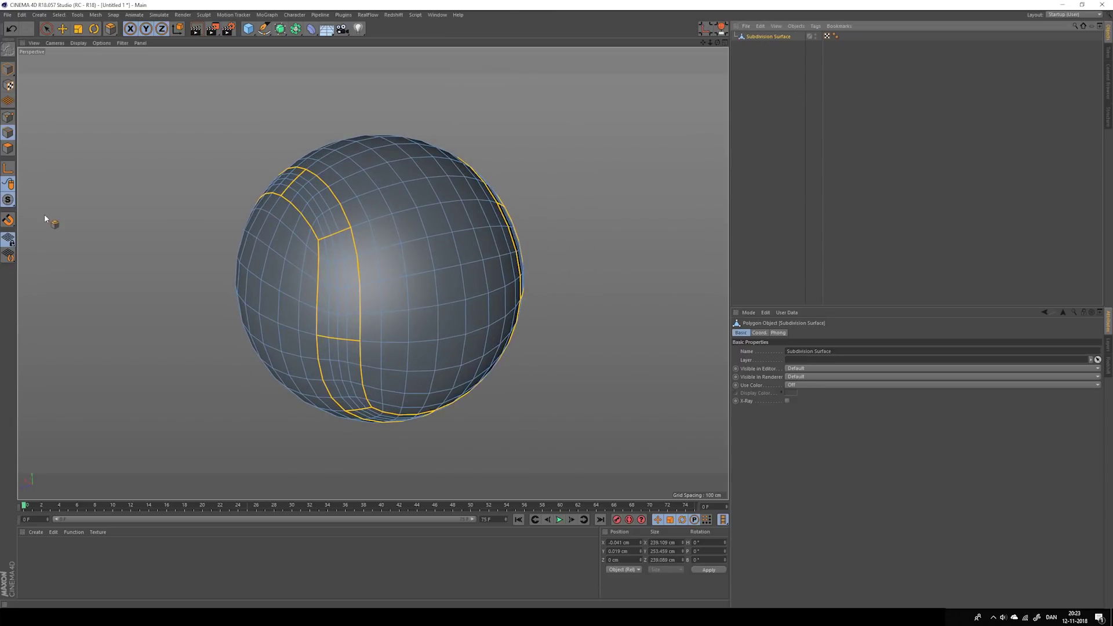
{"action": "left_click", "coordinate": [280, 30], "text": "alt"}
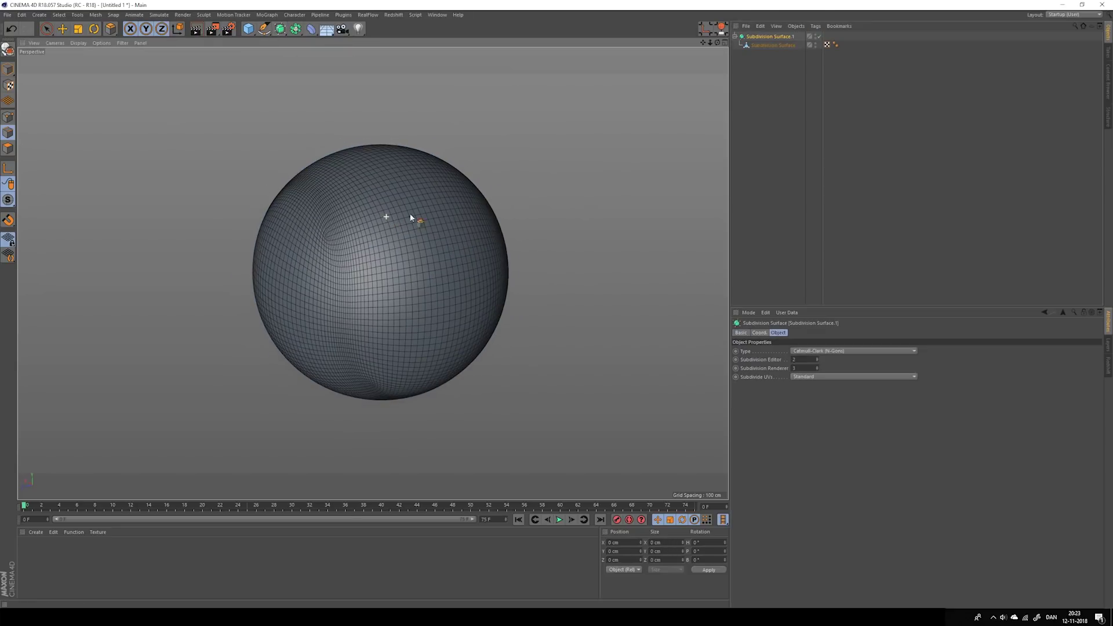
{"action": "left_click", "coordinate": [819, 36]}
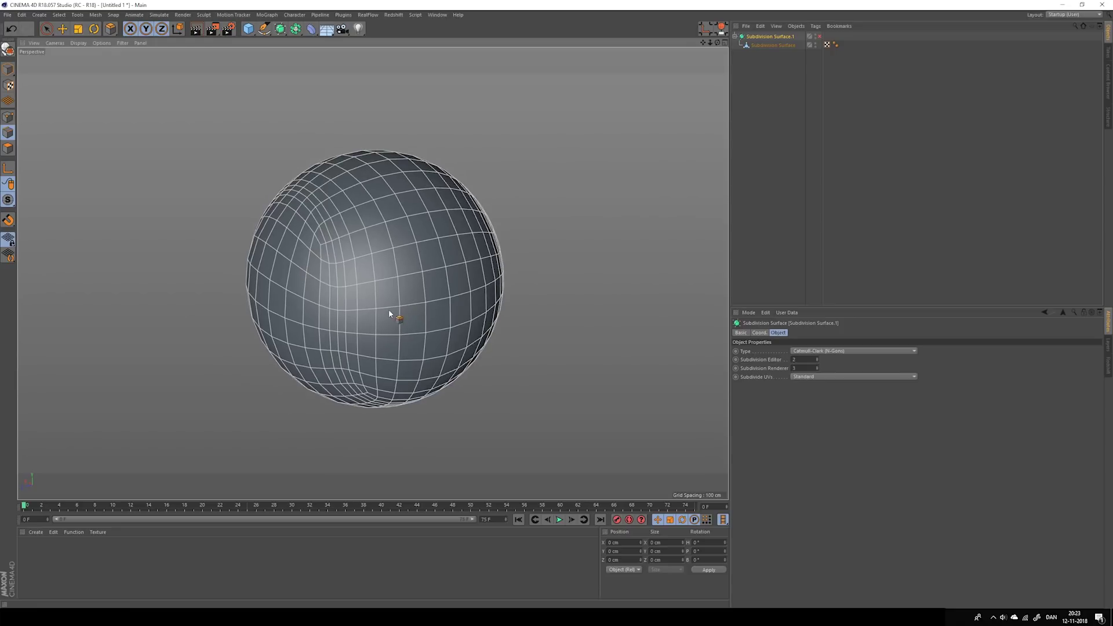
- Select the two adjacent polygon rings running along the middle of the sphere's seam band with Ring Selection
{"action": "left_click", "coordinate": [783, 45]}
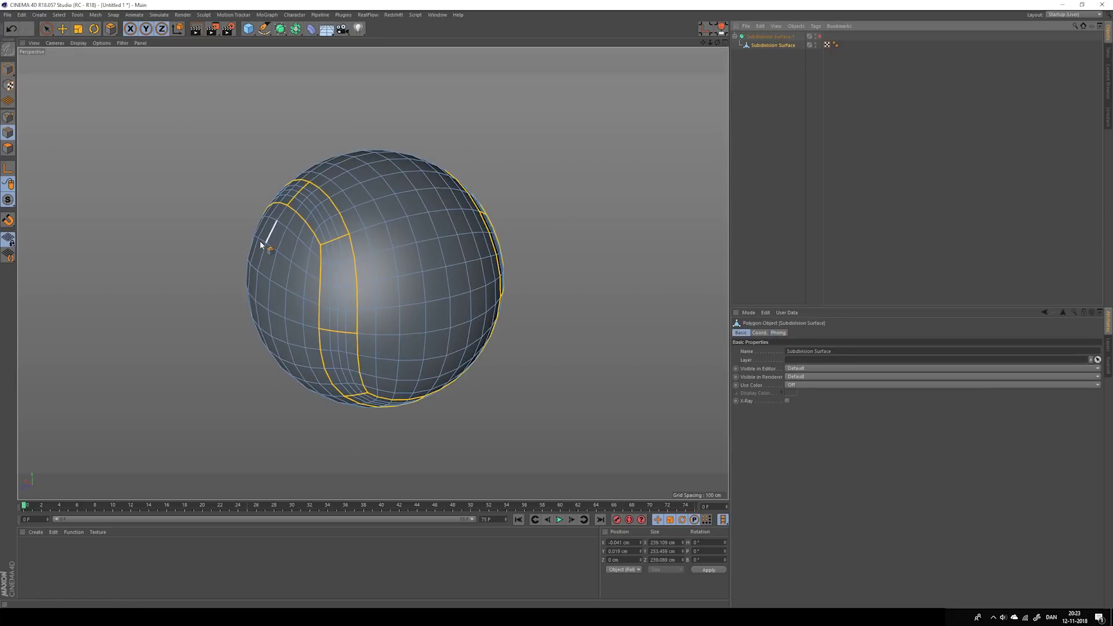
{"action": "left_click", "coordinate": [9, 149]}
{"action": "left_click_drag", "start_coordinate": [353, 298], "coordinate": [359, 262], "text": "alt"}
{"action": "scroll", "coordinate": [335, 269], "scroll_direction": "down", "scroll_amount": 2}
{"action": "scroll", "coordinate": [340, 244], "scroll_direction": "up", "scroll_amount": 5}
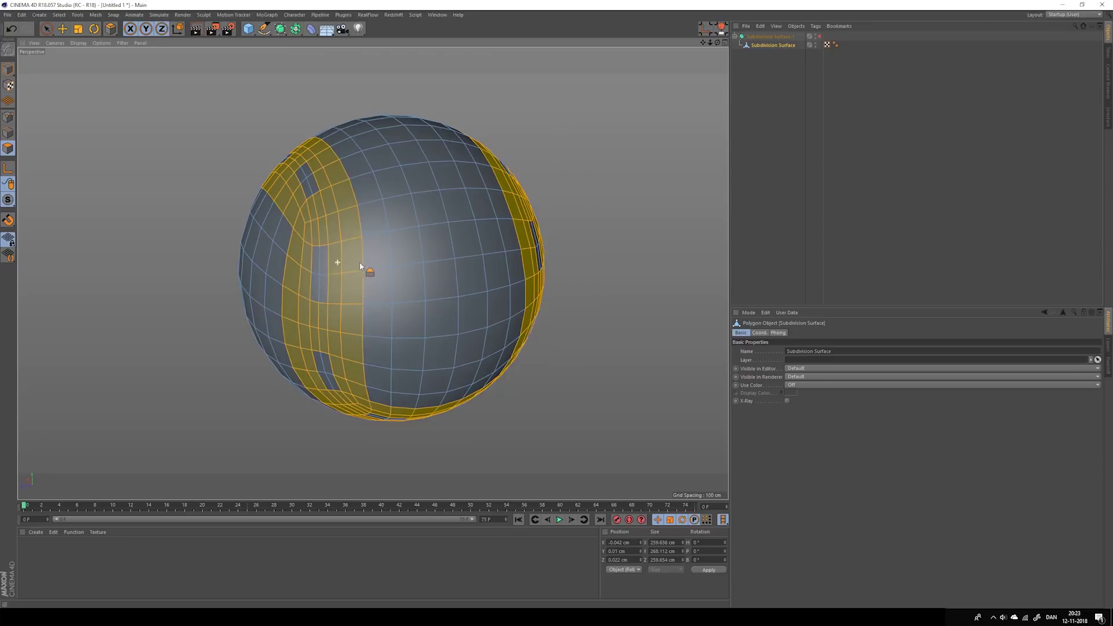
{"action": "left_click", "coordinate": [77, 14]}
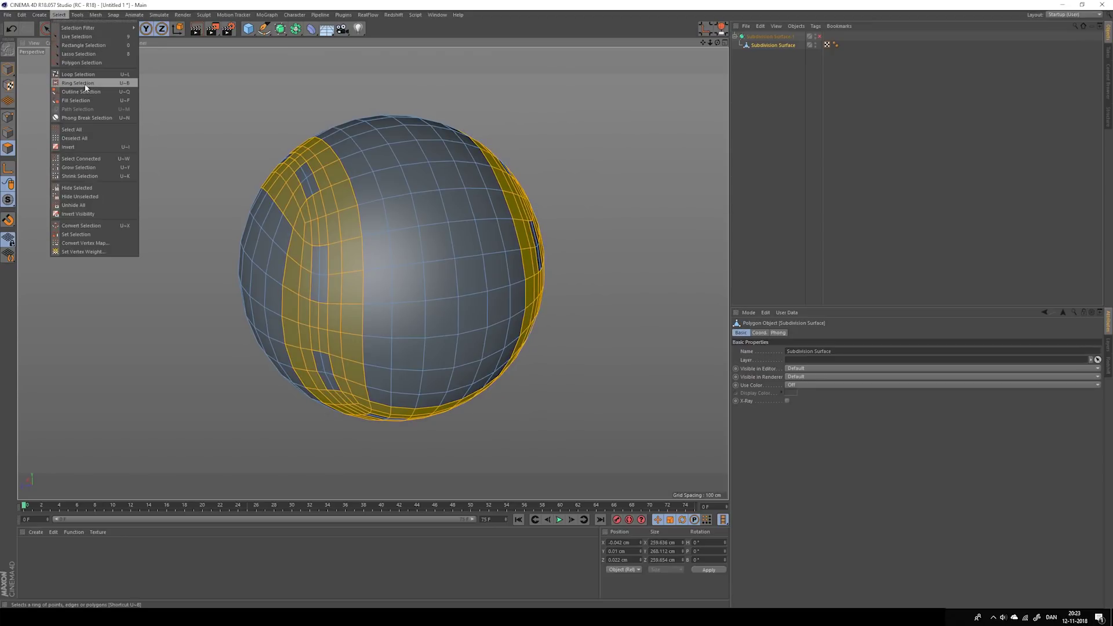
{"action": "left_click", "coordinate": [85, 83]}
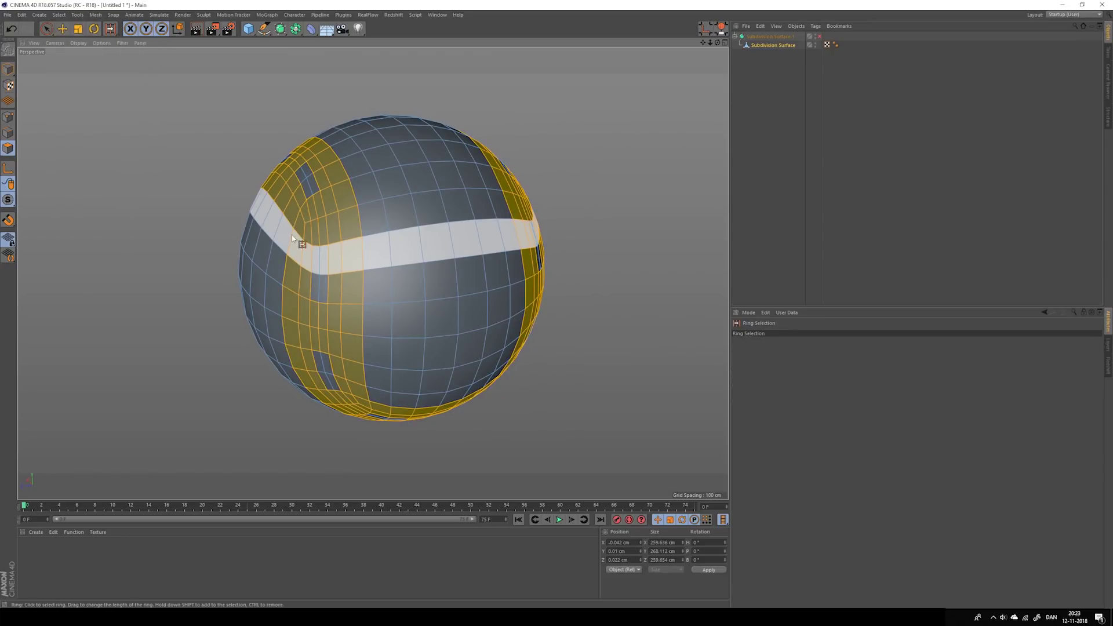
{"action": "left_click", "coordinate": [316, 274]}
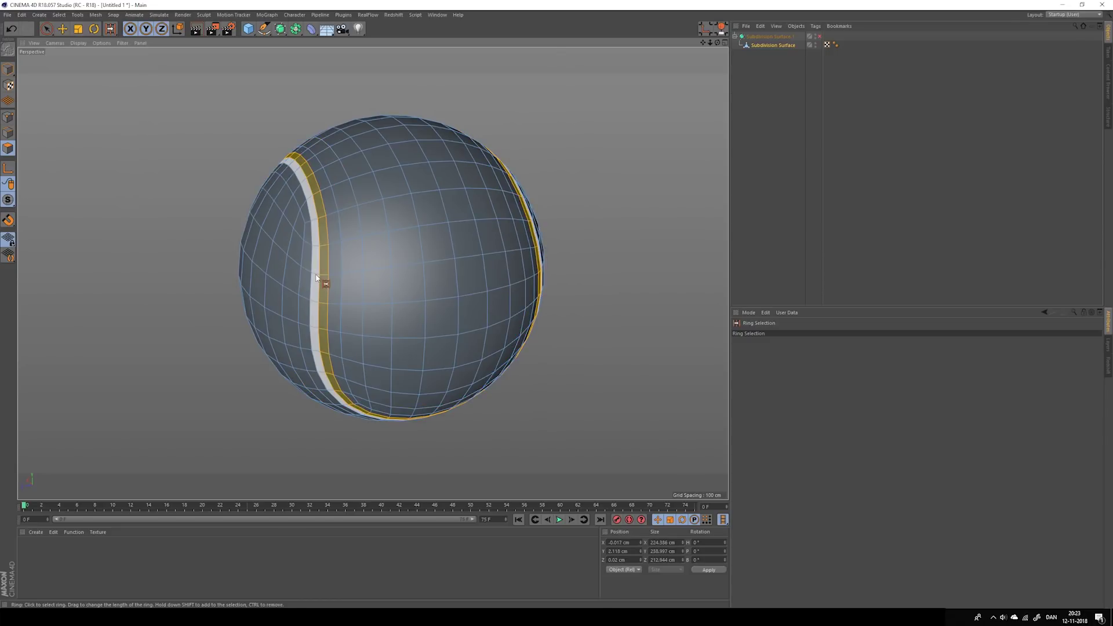
{"action": "left_click", "coordinate": [316, 275], "text": "shift"}
- Extrude the selected seam polygons inward and enable the parent Subdivision Surface to smooth the groove
{"action": "left_click_drag", "start_coordinate": [366, 284], "coordinate": [299, 287], "text": "alt"}
{"action": "key", "text": "d"}
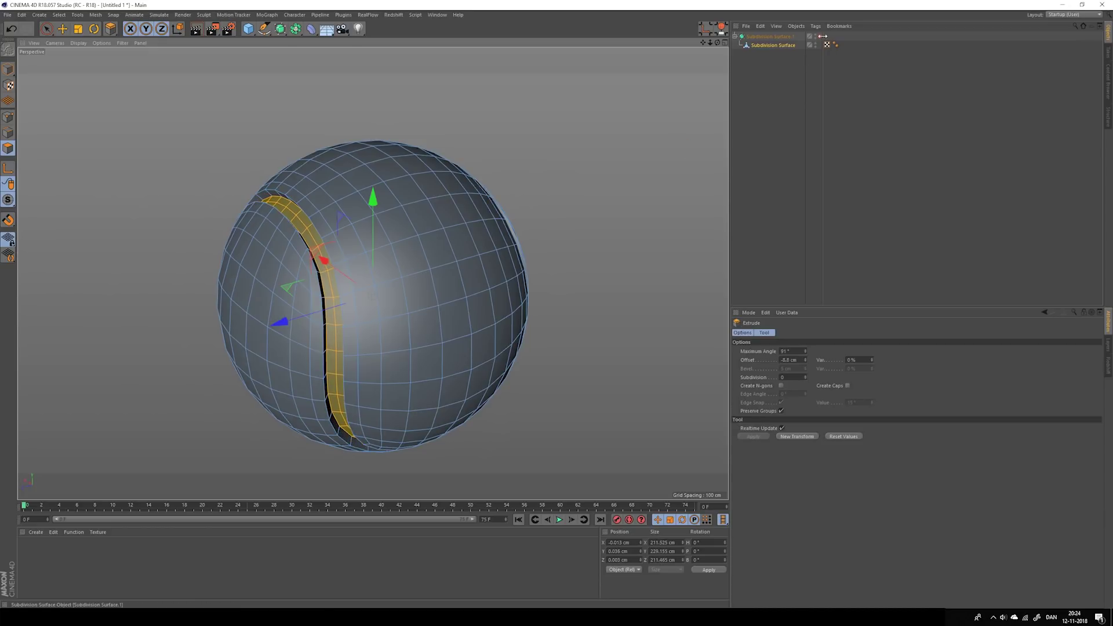
{"action": "left_click", "coordinate": [819, 37]}
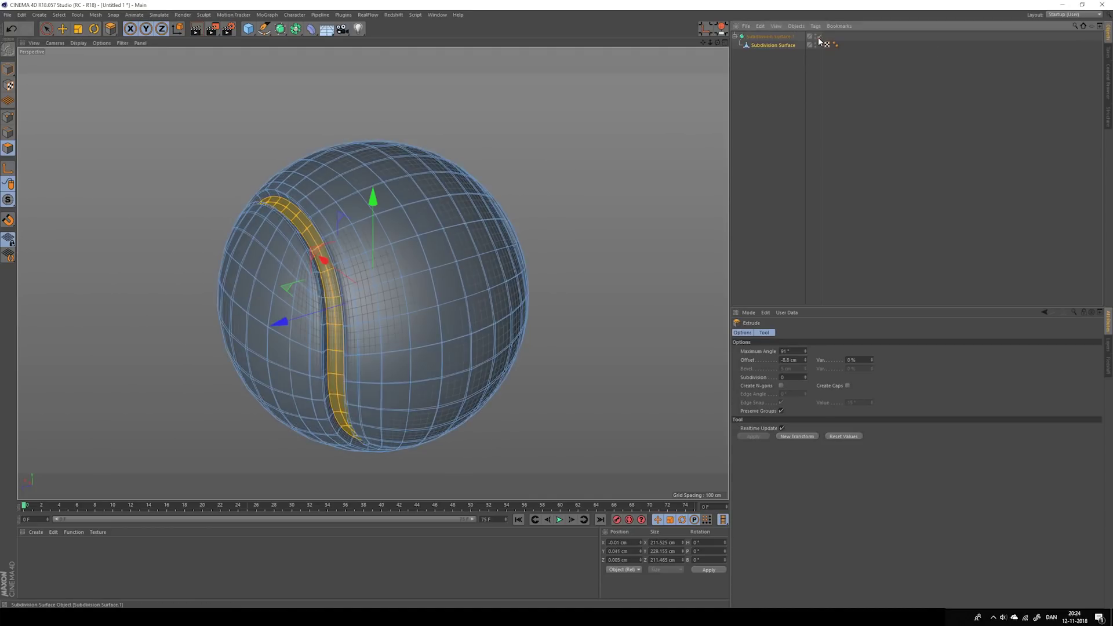
{"action": "scroll", "coordinate": [322, 284], "scroll_direction": "down", "scroll_amount": 2}
{"action": "left_click", "coordinate": [894, 191]}
{"action": "left_click_drag", "start_coordinate": [436, 315], "coordinate": [387, 315], "text": "alt"}
{"action": "key", "text": "e"}
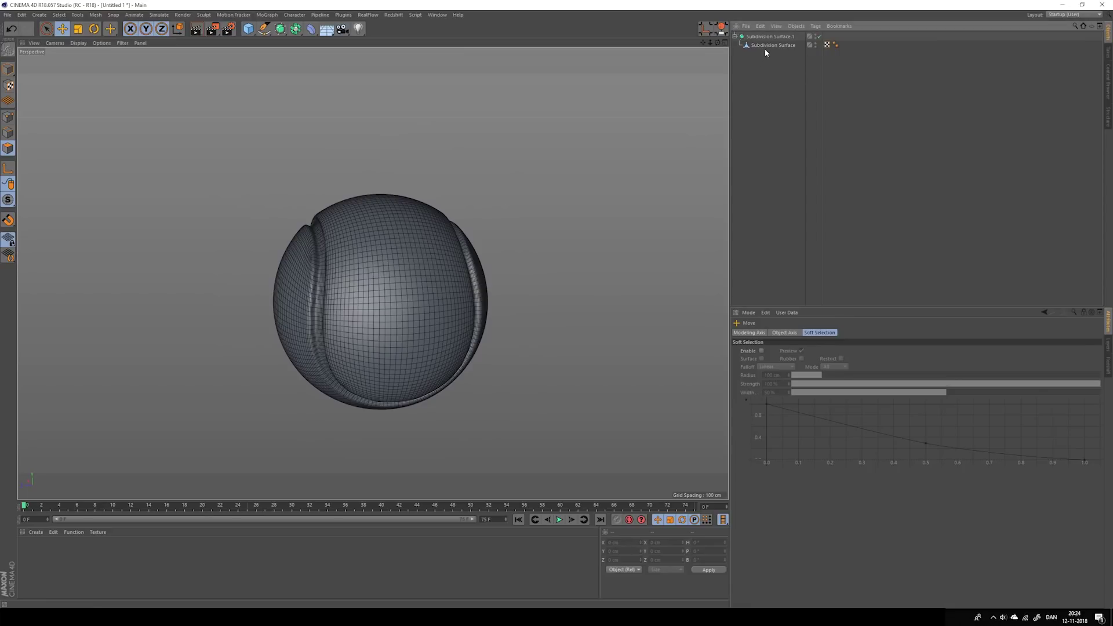
- Store the mesh's selected seam polygons in a polygon selection tag with Set Selection
{"action": "left_click", "coordinate": [771, 45]}
{"action": "scroll", "coordinate": [334, 272], "scroll_direction": "up", "scroll_amount": 2}
{"action": "left_click_drag", "start_coordinate": [325, 277], "coordinate": [315, 279], "text": "alt"}
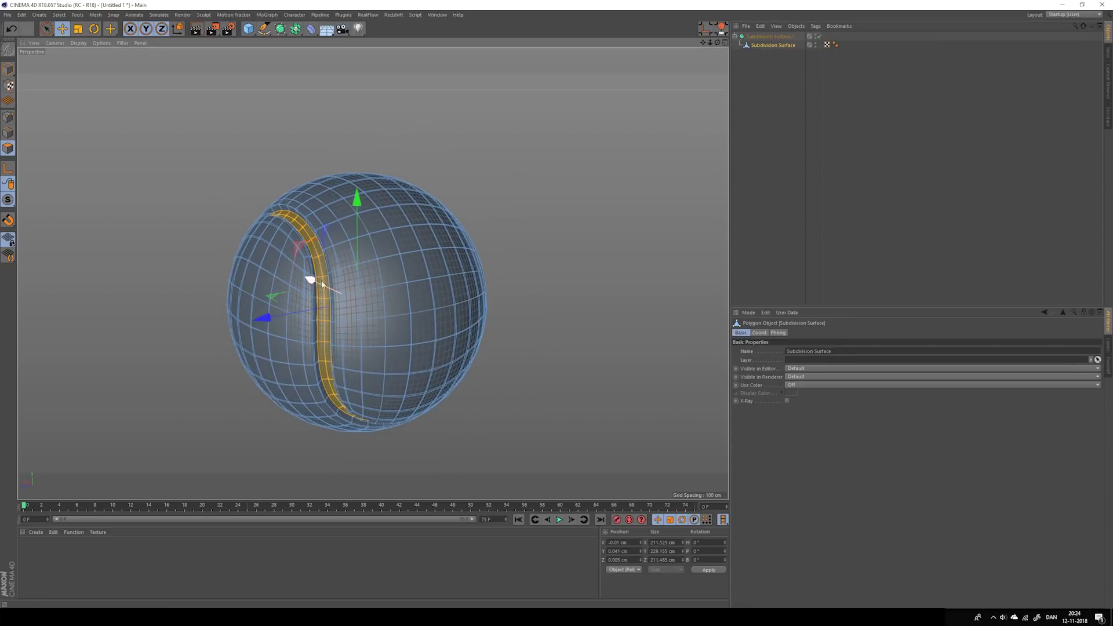
{"action": "left_click", "coordinate": [59, 14]}
{"action": "left_click", "coordinate": [76, 234]}
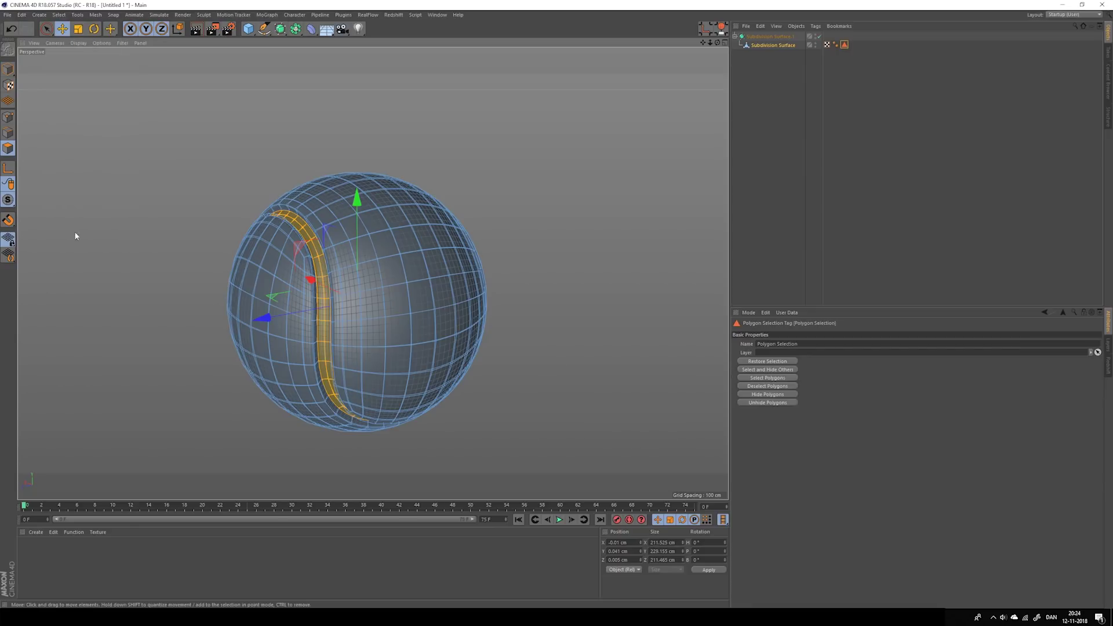
- Create a new Redshift material for the ball
{"action": "left_click_drag", "start_coordinate": [423, 284], "coordinate": [358, 293], "text": "alt"}
{"action": "middle_click_drag", "start_coordinate": [350, 324], "coordinate": [285, 334], "text": "alt"}
{"action": "left_click_drag", "start_coordinate": [255, 331], "coordinate": [274, 333], "text": "alt"}
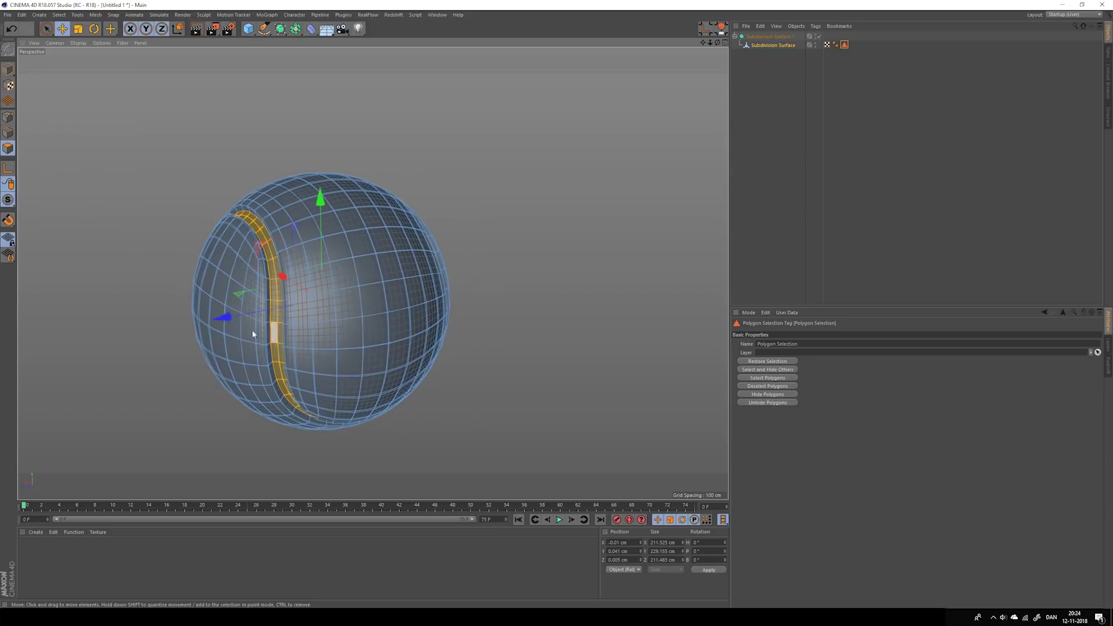
{"action": "middle_click_drag", "start_coordinate": [335, 331], "coordinate": [350, 326], "text": "alt"}
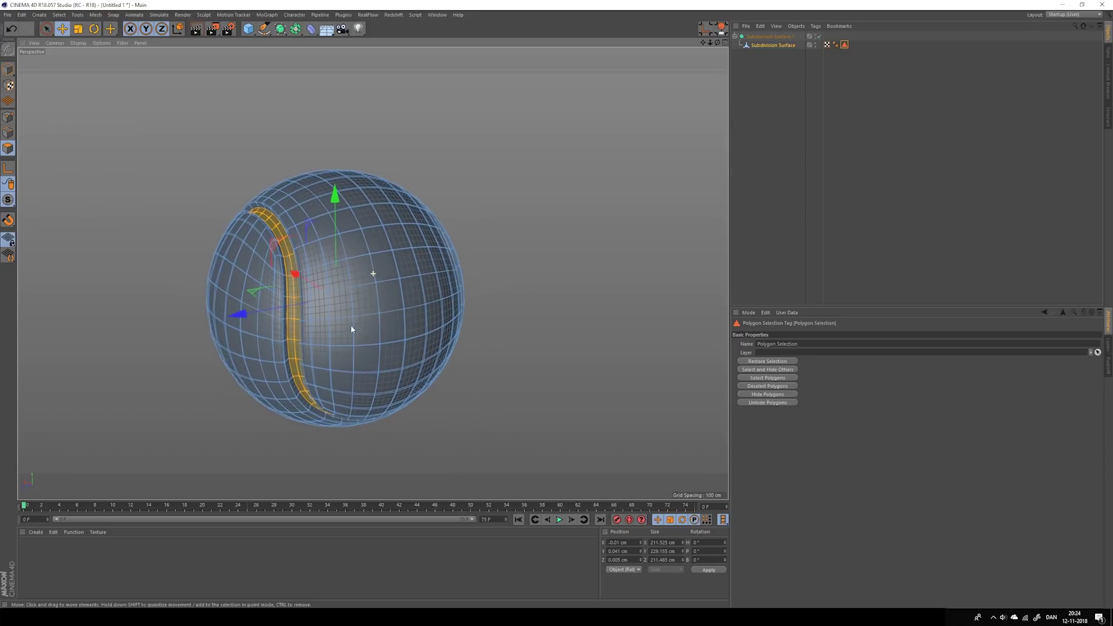
{"action": "left_click", "coordinate": [60, 573]}
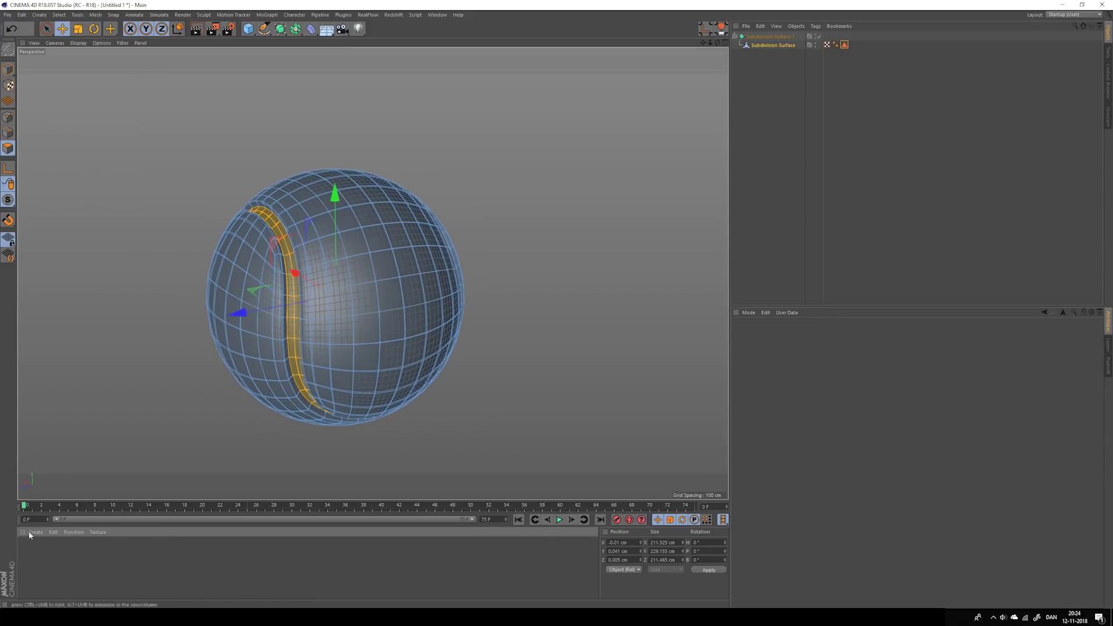
{"action": "left_click", "coordinate": [54, 531]}
{"action": "left_click", "coordinate": [35, 531]}
{"action": "mouse_move", "coordinate": [87, 470]}
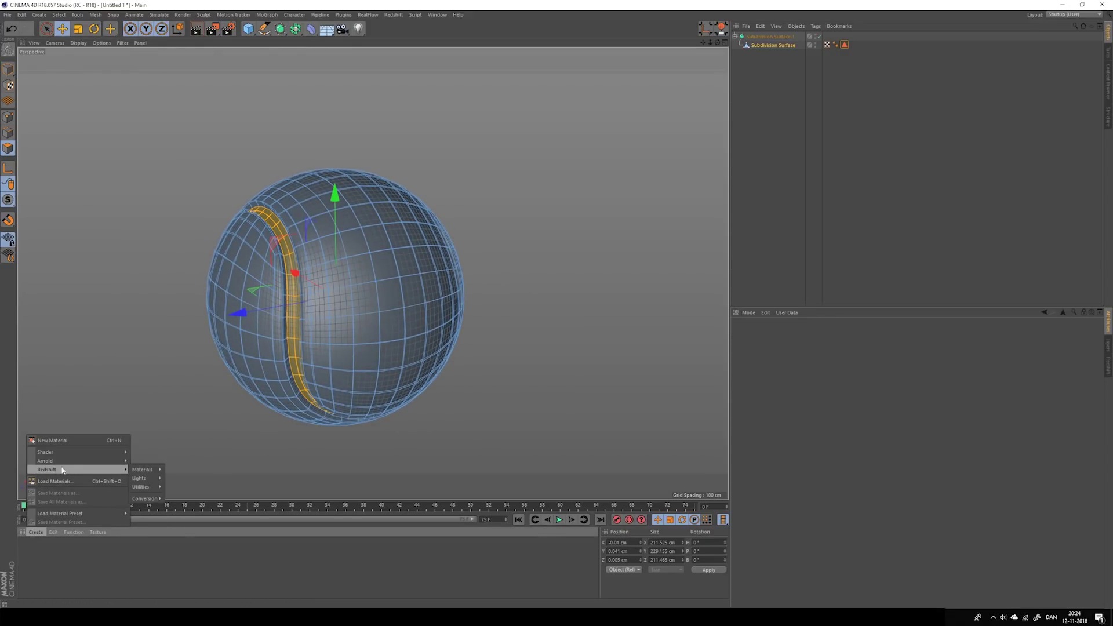
{"action": "mouse_move", "coordinate": [144, 470]}
{"action": "left_click", "coordinate": [179, 471]}
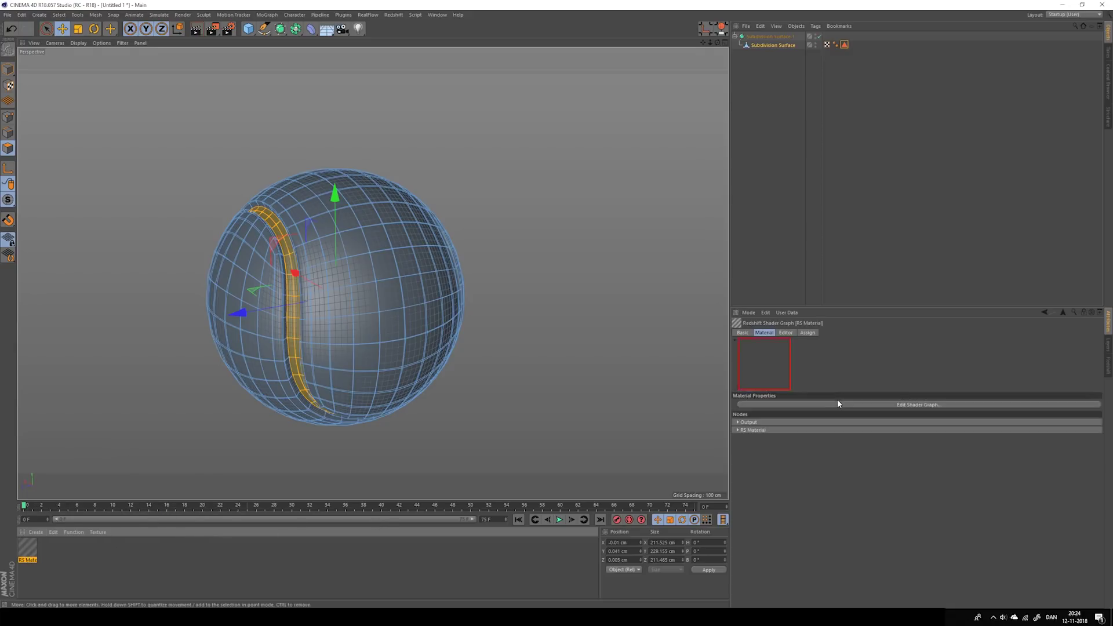
- Open the RS Material's shader graph in an enlarged window and add two Noise nodes to it
{"action": "left_click", "coordinate": [798, 403]}
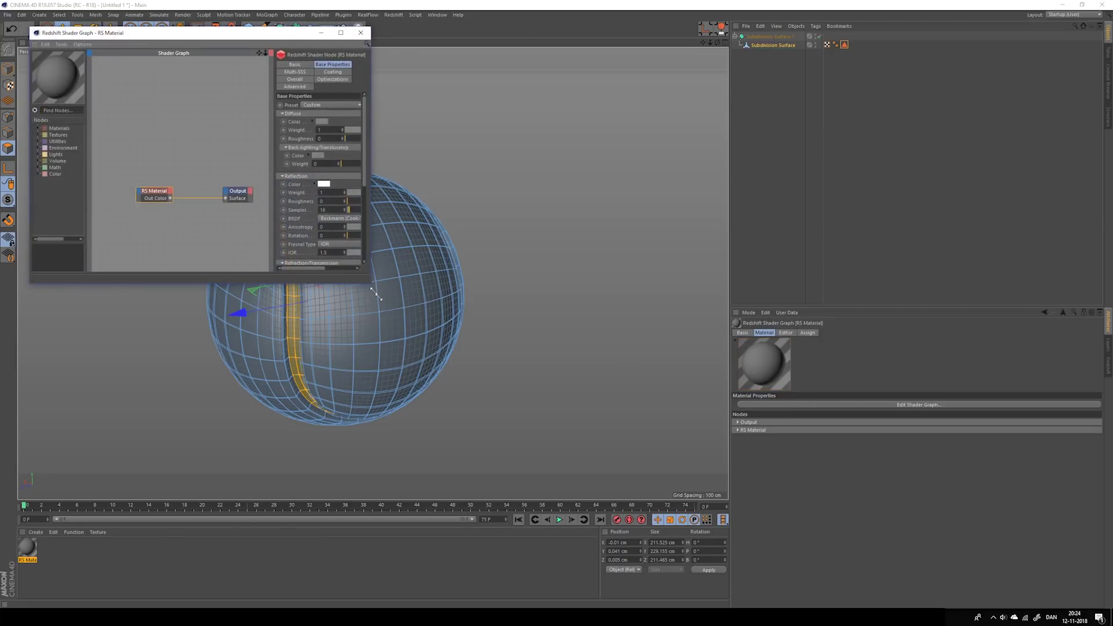
{"action": "left_click_drag", "start_coordinate": [369, 284], "coordinate": [563, 385]}
{"action": "left_click", "coordinate": [68, 108]}
{"action": "type", "text": "nou"}
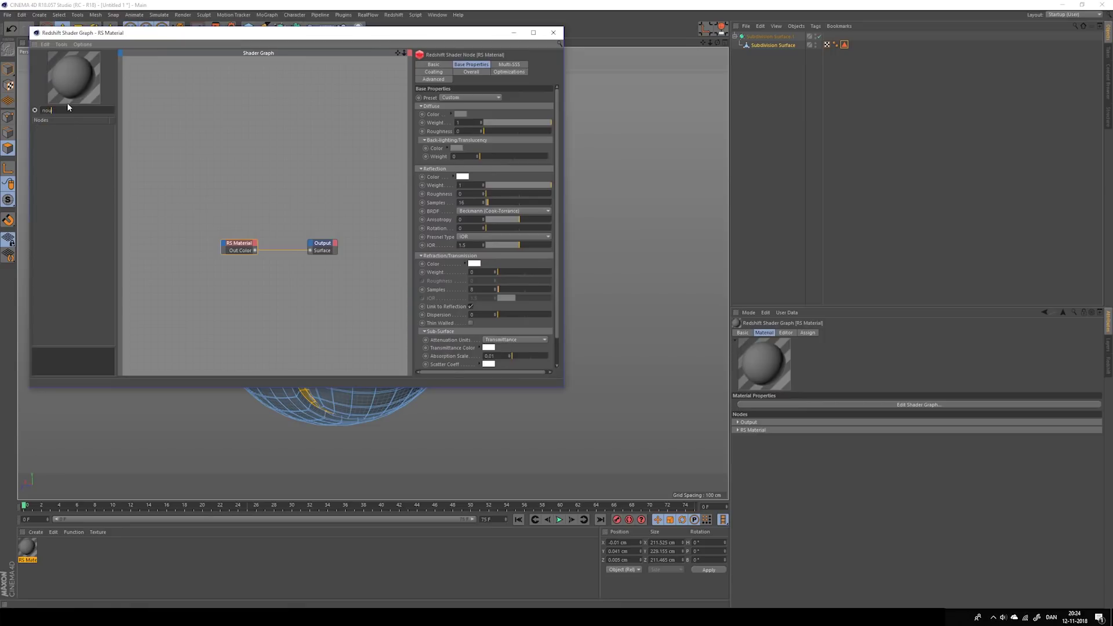
{"action": "key", "text": "BackSpace"}
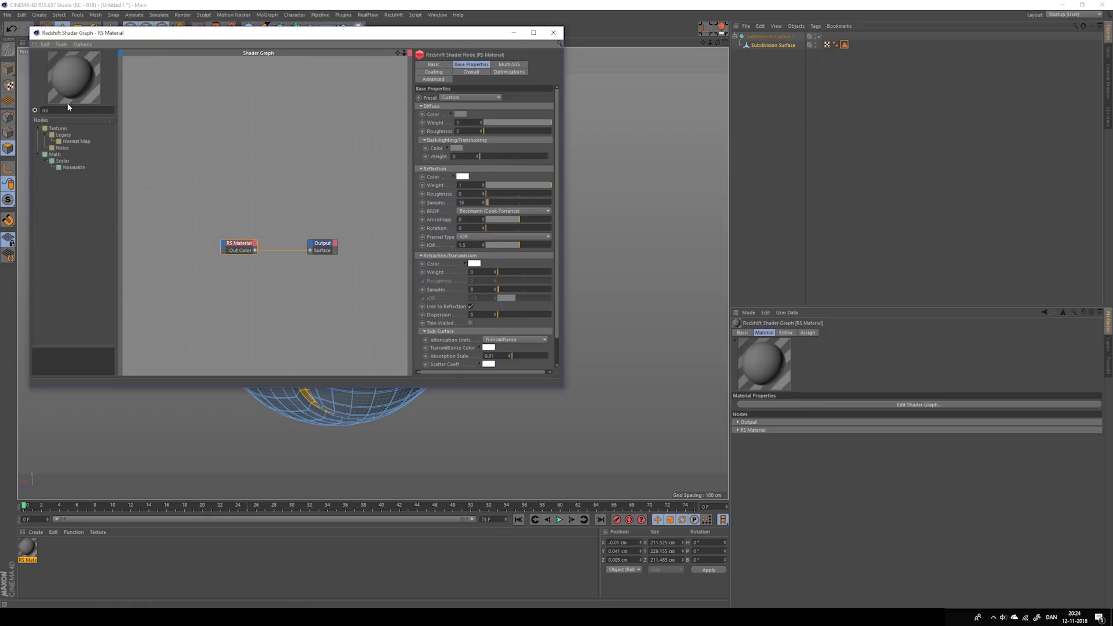
{"action": "type", "text": "ise"}
{"action": "left_click_drag", "start_coordinate": [63, 137], "coordinate": [158, 189]}
{"action": "left_click", "coordinate": [168, 179]}
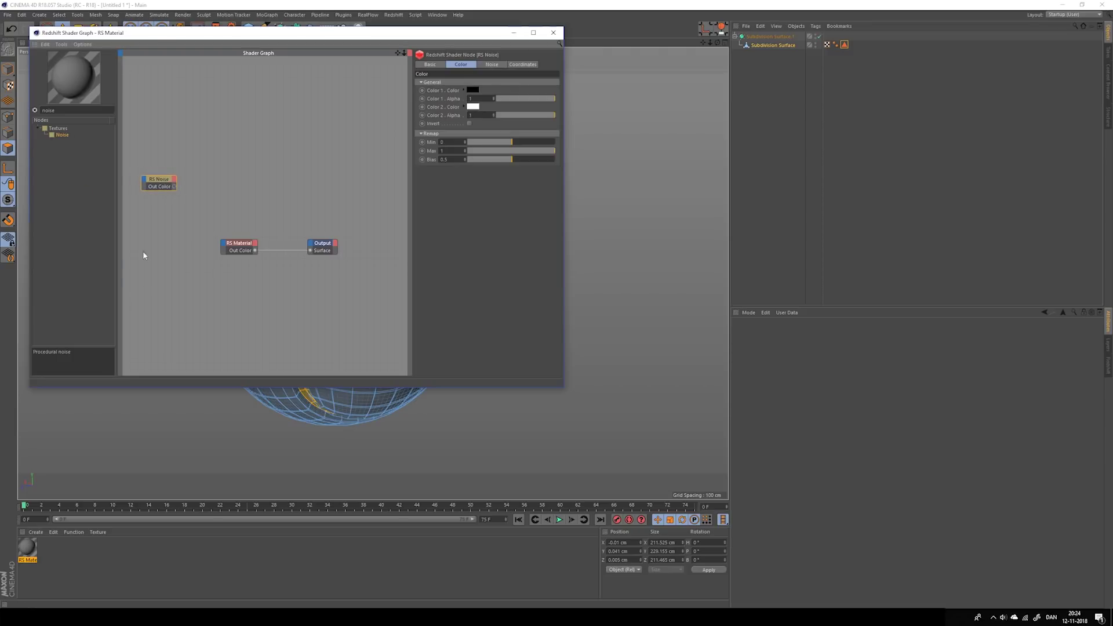
{"action": "left_click_drag", "start_coordinate": [176, 184], "coordinate": [170, 194]}
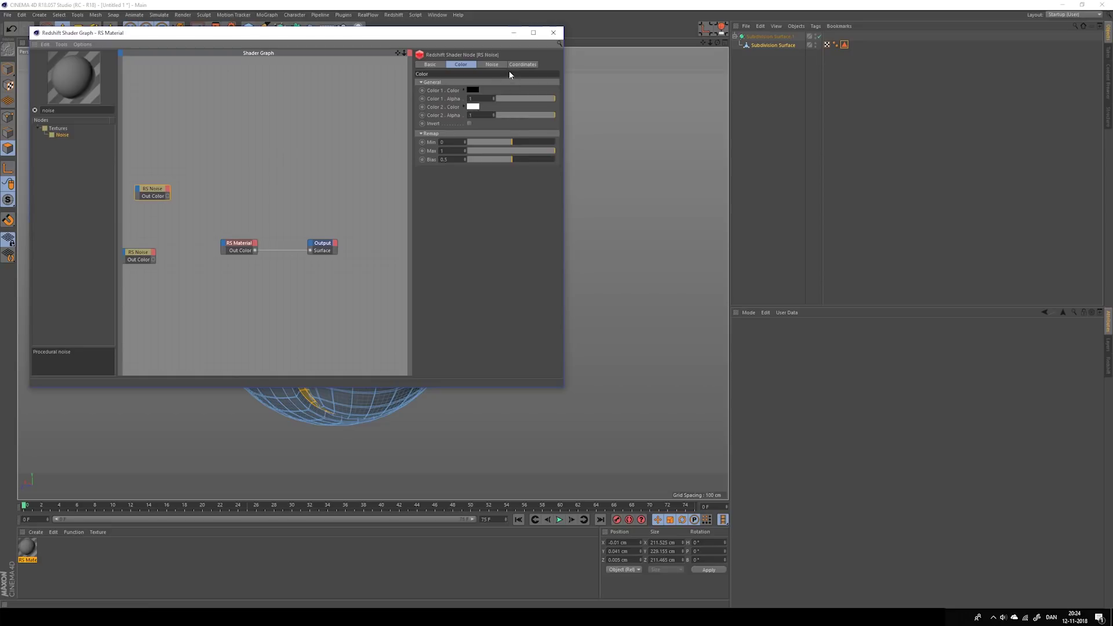
- Set the upper Noise node's Color 1 to a bright green with hue 94°, saturation 83% and value 83%
{"action": "left_click", "coordinate": [474, 91]}
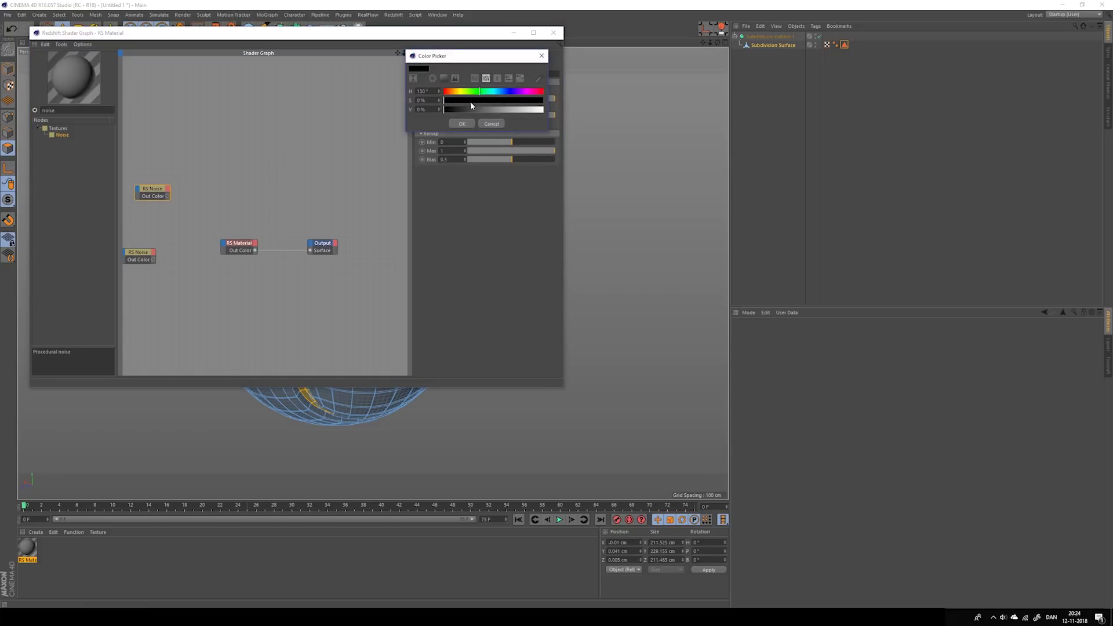
{"action": "left_click_drag", "start_coordinate": [470, 103], "coordinate": [526, 106]}
{"action": "mouse_move", "coordinate": [520, 107]}
{"action": "left_mouse_down"}
{"action": "mouse_move", "coordinate": [543, 113]}
{"action": "mouse_move", "coordinate": [531, 100]}
{"action": "left_mouse_up"}
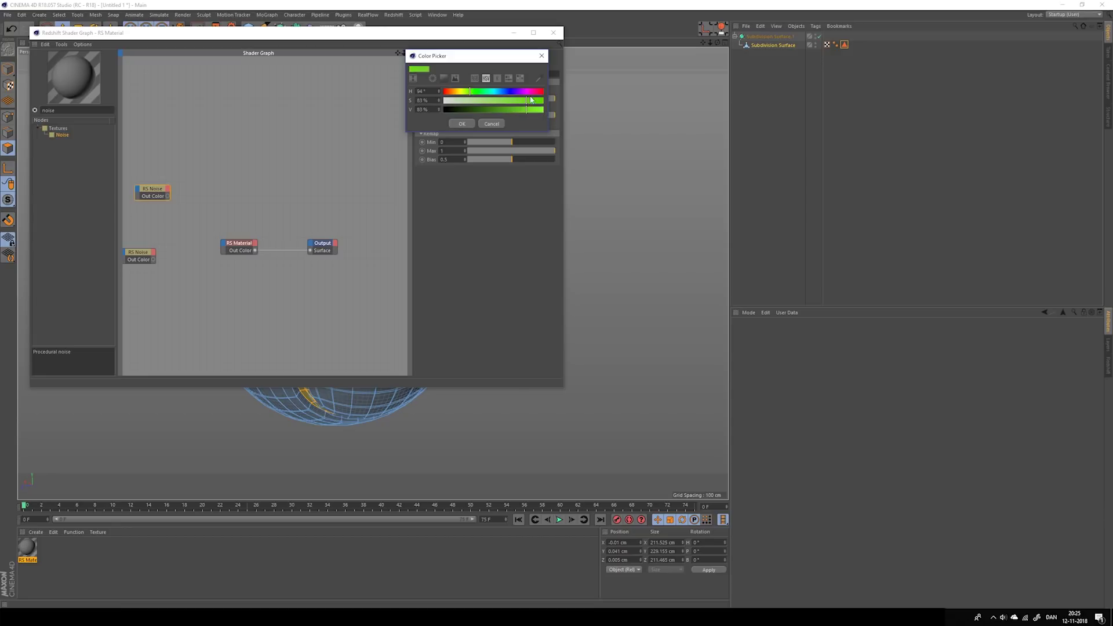
{"action": "left_click", "coordinate": [462, 124]}
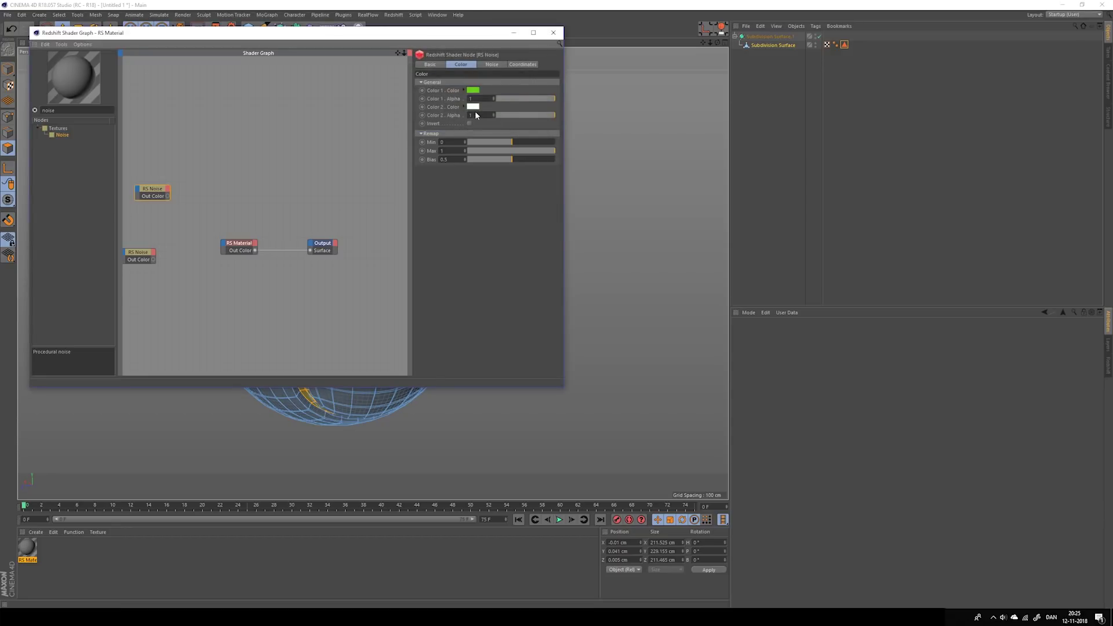
- Set the upper Noise node's Color 2 to a dark green with 100% saturation and 43% value
{"action": "left_click", "coordinate": [479, 108]}
{"action": "left_click", "coordinate": [469, 106]}
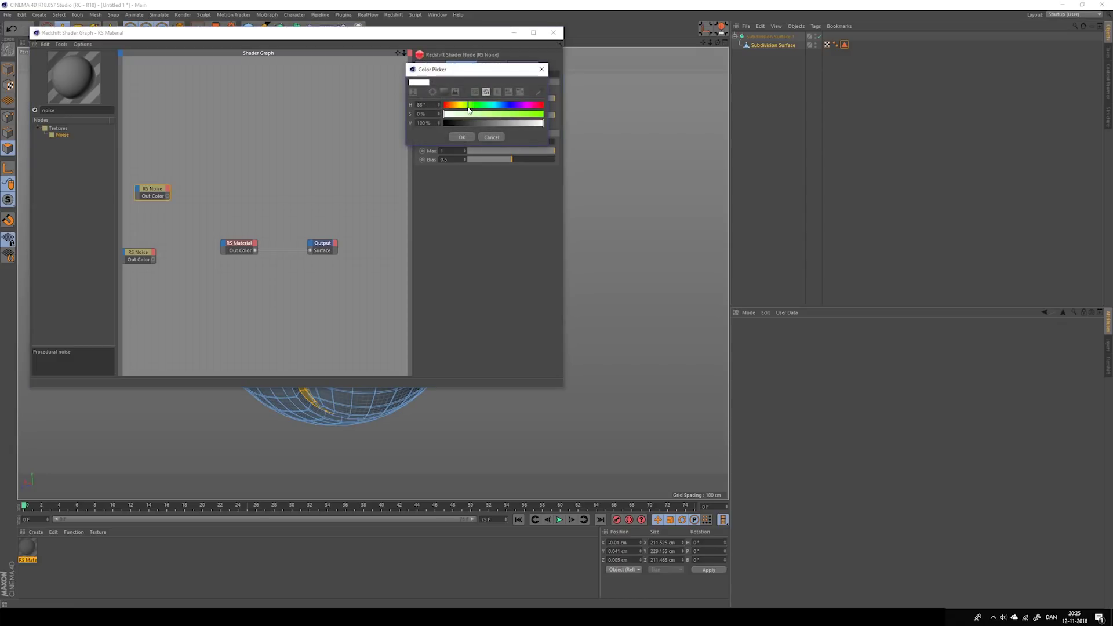
{"action": "mouse_move", "coordinate": [519, 123]}
{"action": "left_mouse_down"}
{"action": "mouse_move", "coordinate": [521, 111]}
{"action": "mouse_move", "coordinate": [485, 123]}
{"action": "left_mouse_up"}
{"action": "left_click", "coordinate": [531, 114]}
{"action": "left_click", "coordinate": [462, 137]}
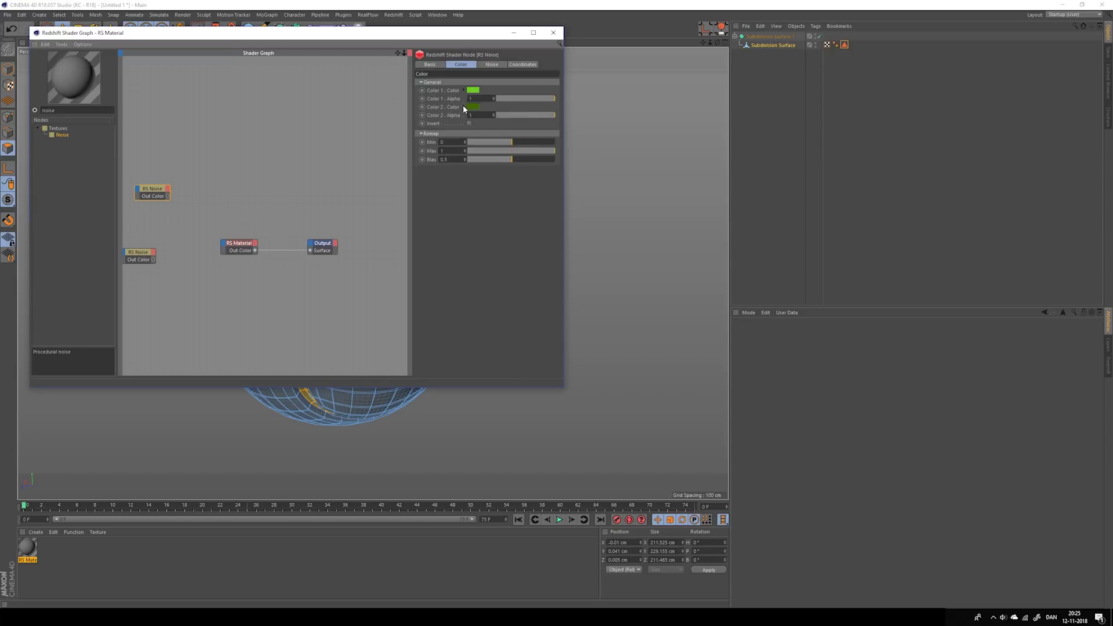
- Fine-tune the Noise node's colours, setting Color 1 to 75% value and Color 2 to hue 75°, saturation 84%, value 40%
{"action": "left_click", "coordinate": [463, 107]}
{"action": "left_click", "coordinate": [463, 91]}
{"action": "left_click_drag", "start_coordinate": [446, 126], "coordinate": [403, 124]}
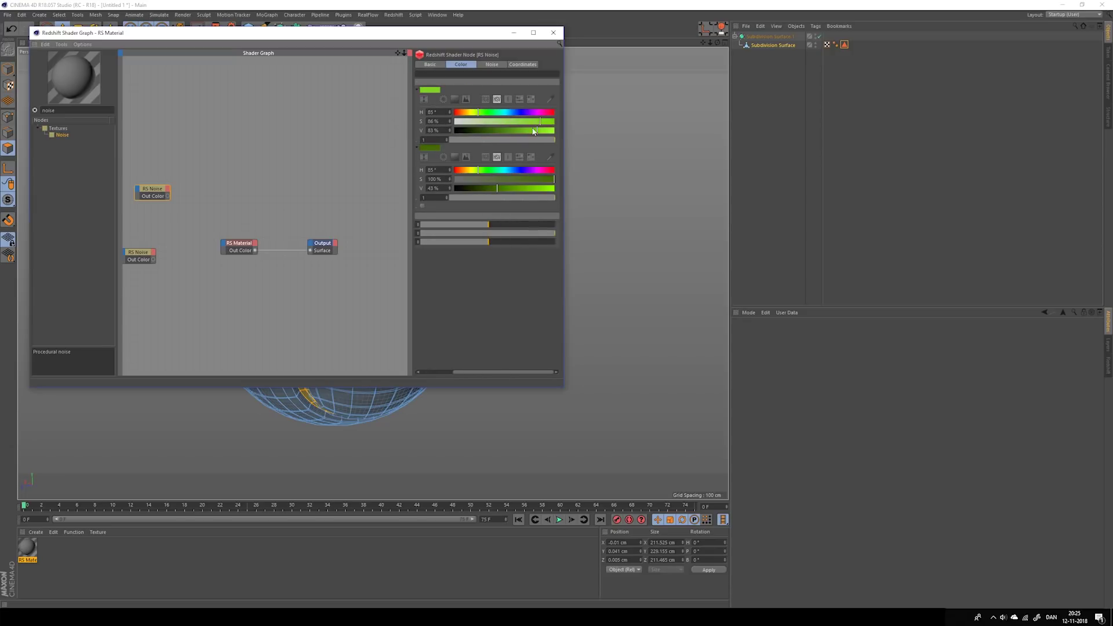
{"action": "left_click_drag", "start_coordinate": [534, 131], "coordinate": [529, 131]}
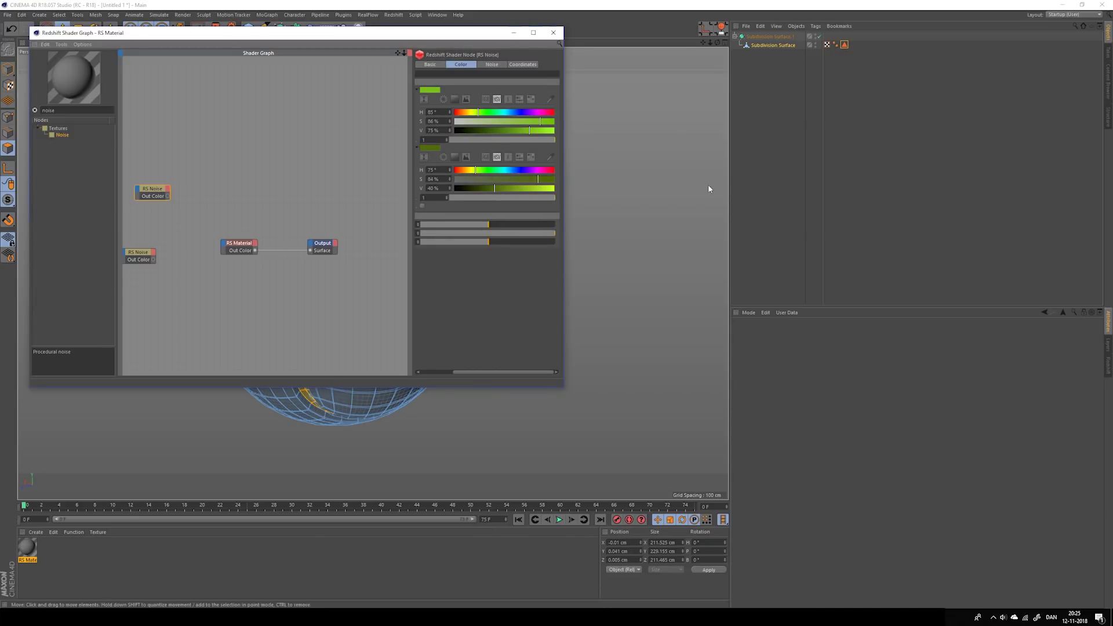
- Open the Redshift RenderView beside the shader graph and start a live render of the ball
{"action": "left_click", "coordinate": [397, 16]}
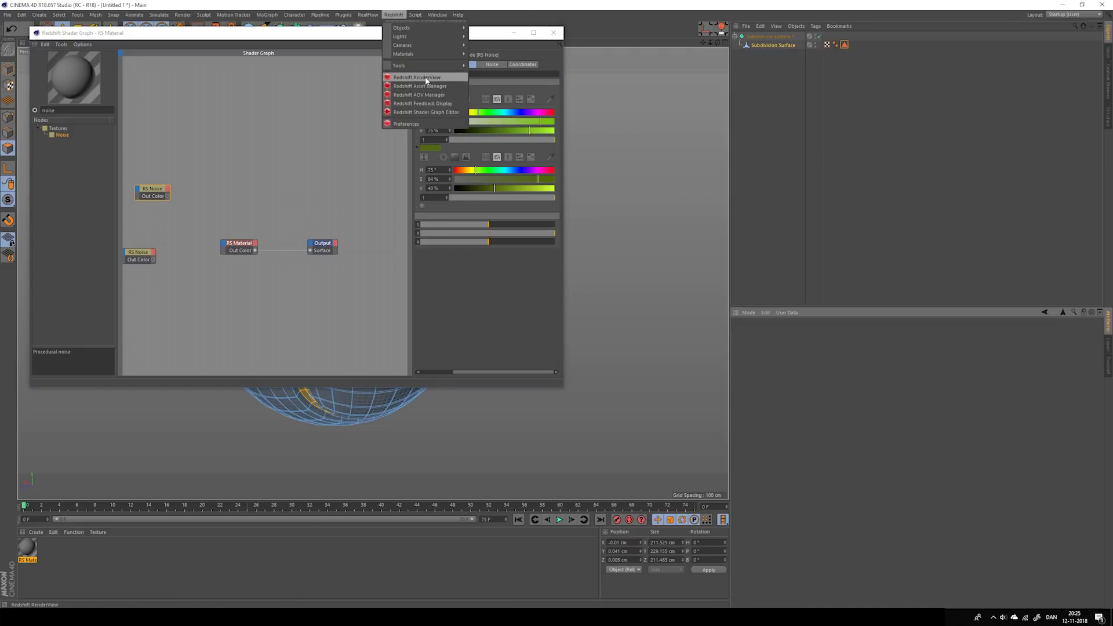
{"action": "left_click", "coordinate": [426, 79]}
{"action": "left_click_drag", "start_coordinate": [394, 15], "coordinate": [783, 145]}
{"action": "left_click", "coordinate": [615, 197]}
{"action": "left_click", "coordinate": [782, 141]}
- Add a Redshift Dome Light to the scene and disable its environment background
{"action": "left_click", "coordinate": [400, 14]}
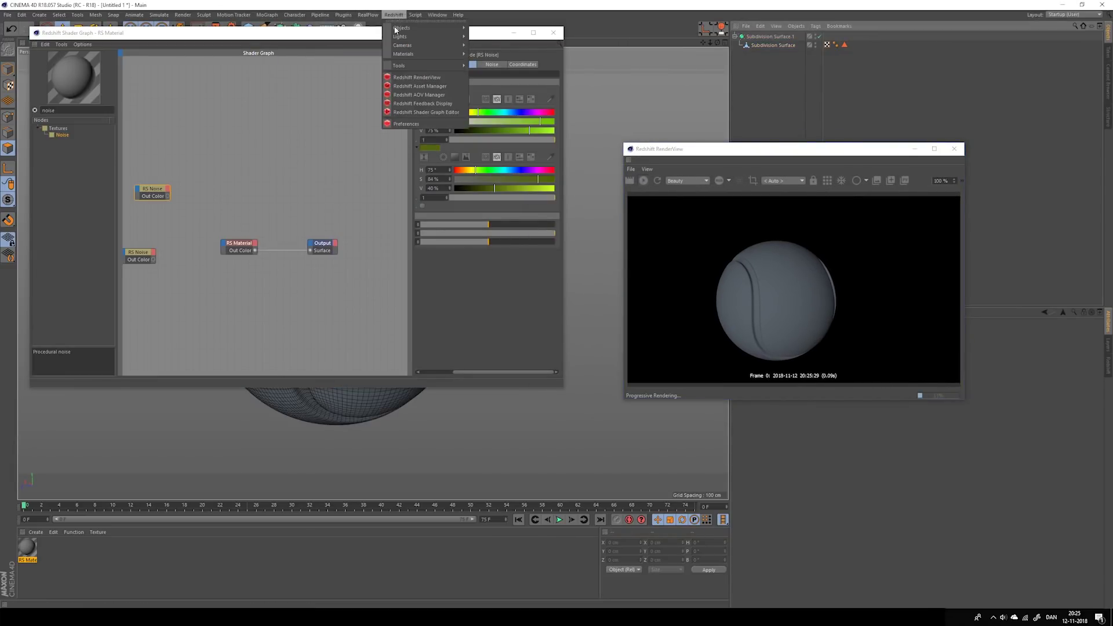
{"action": "mouse_move", "coordinate": [408, 42]}
{"action": "left_click", "coordinate": [502, 77]}
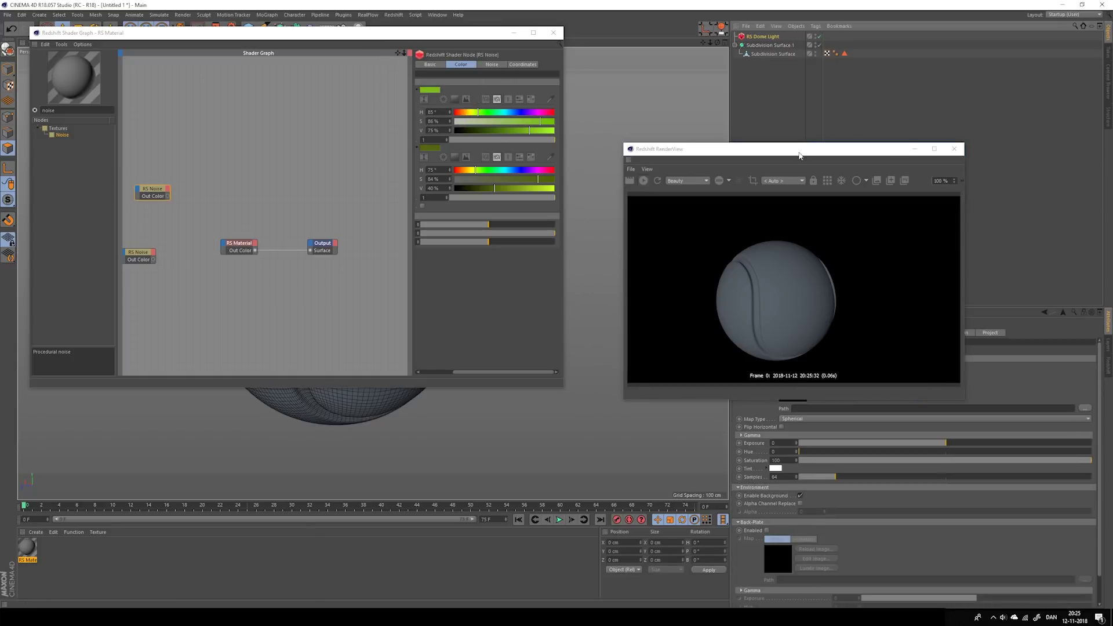
{"action": "left_click_drag", "start_coordinate": [940, 401], "coordinate": [744, 346]}
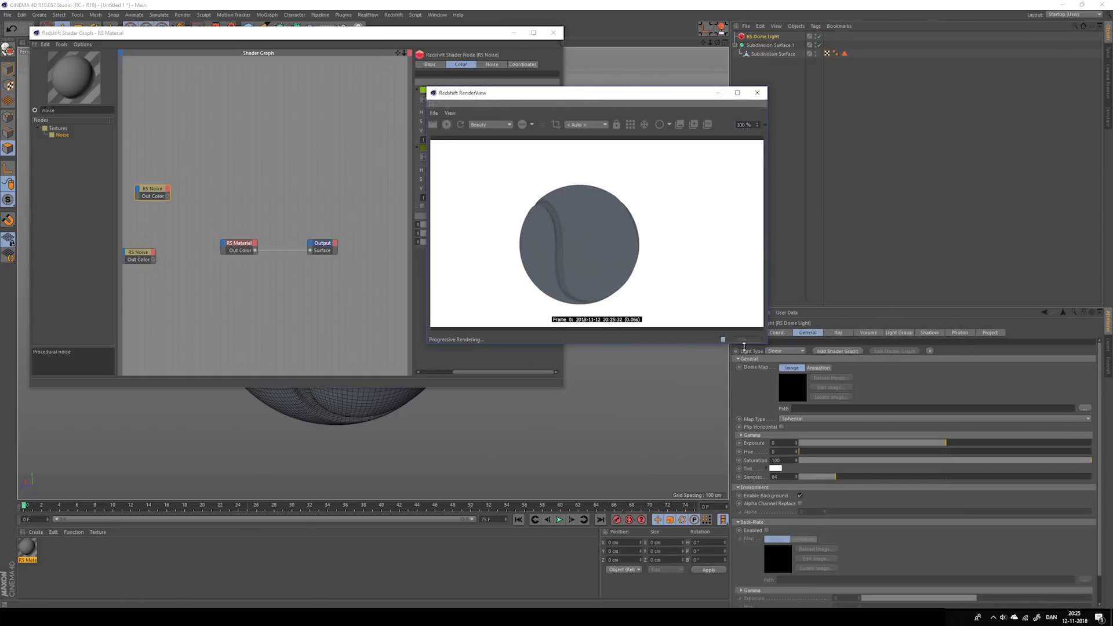
{"action": "left_click", "coordinate": [800, 496]}
{"action": "left_click_drag", "start_coordinate": [659, 93], "coordinate": [878, 116]}
- Apply the Redshift material to the ball mesh
{"action": "middle_click_drag", "start_coordinate": [482, 393], "coordinate": [532, 391], "text": "alt"}
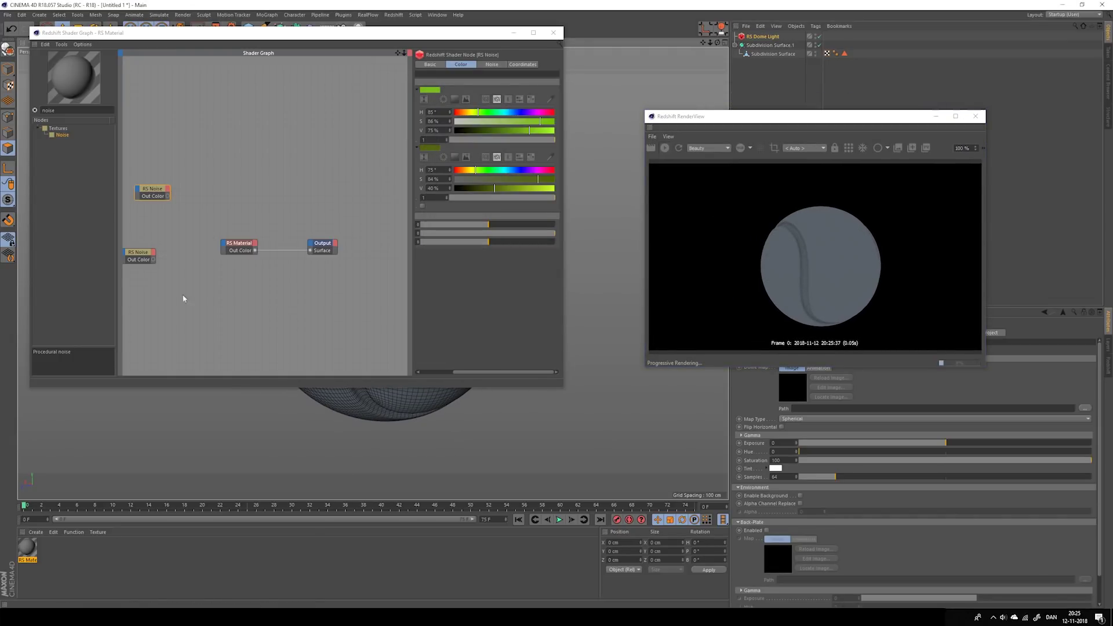
{"action": "left_click", "coordinate": [32, 554]}
{"action": "left_click_drag", "start_coordinate": [515, 398], "coordinate": [773, 54]}
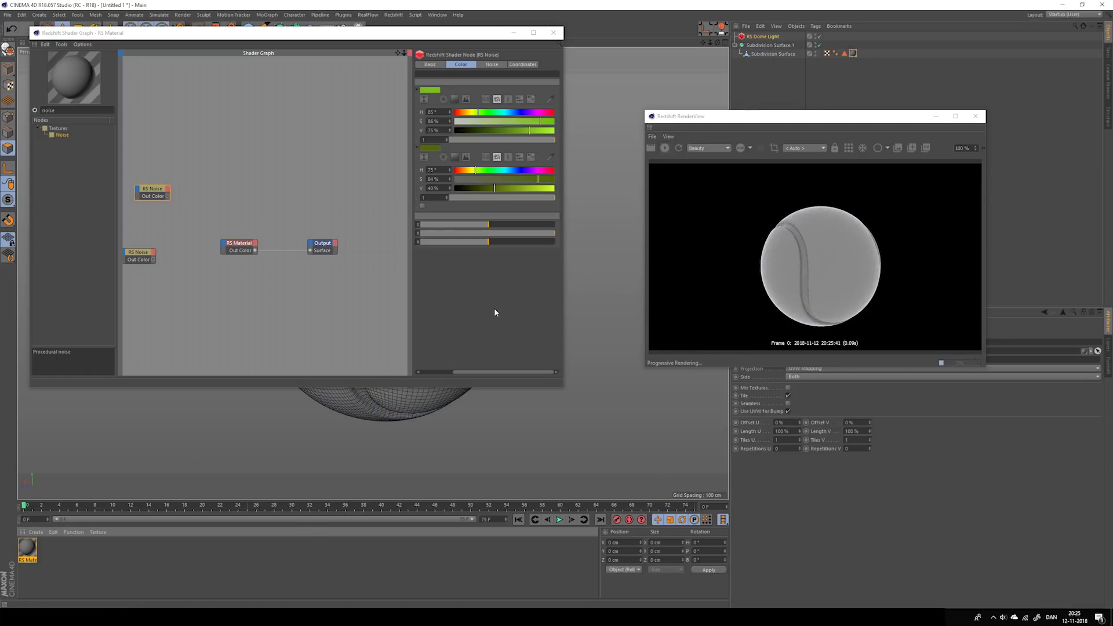
- Connect the green Noise node's Out Color to the RS Material's Diffuse Color input
{"action": "mouse_move", "coordinate": [312, 438]}
{"action": "middle_mouse_down", "text": "alt"}
{"action": "mouse_move", "coordinate": [330, 449]}
{"action": "mouse_move", "coordinate": [312, 445]}
{"action": "middle_mouse_up", "text": "alt"}
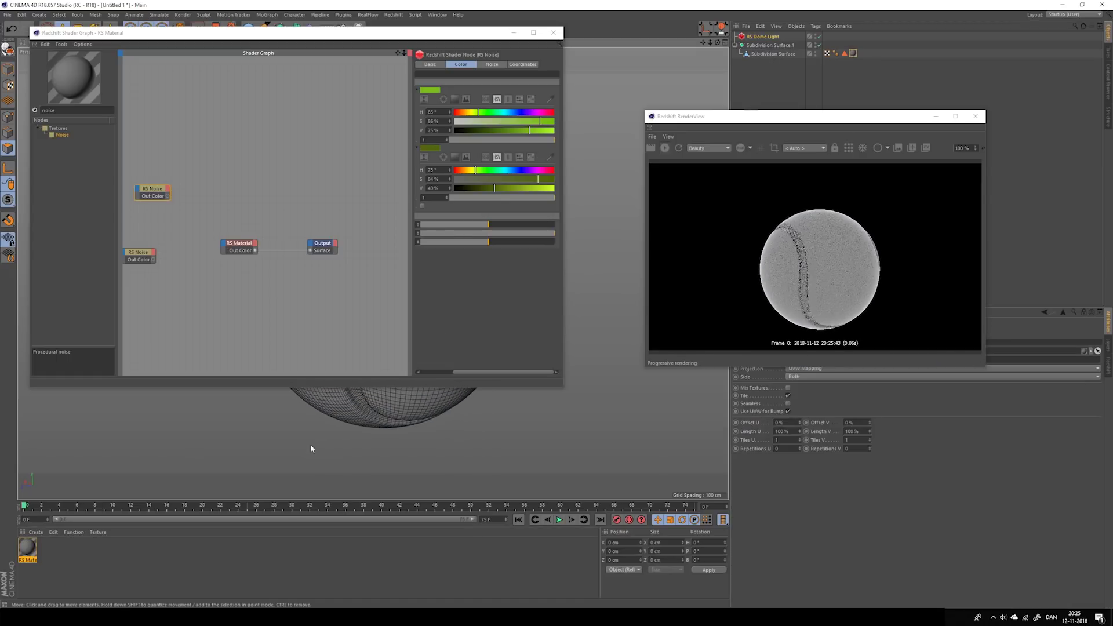
{"action": "left_click", "coordinate": [155, 193]}
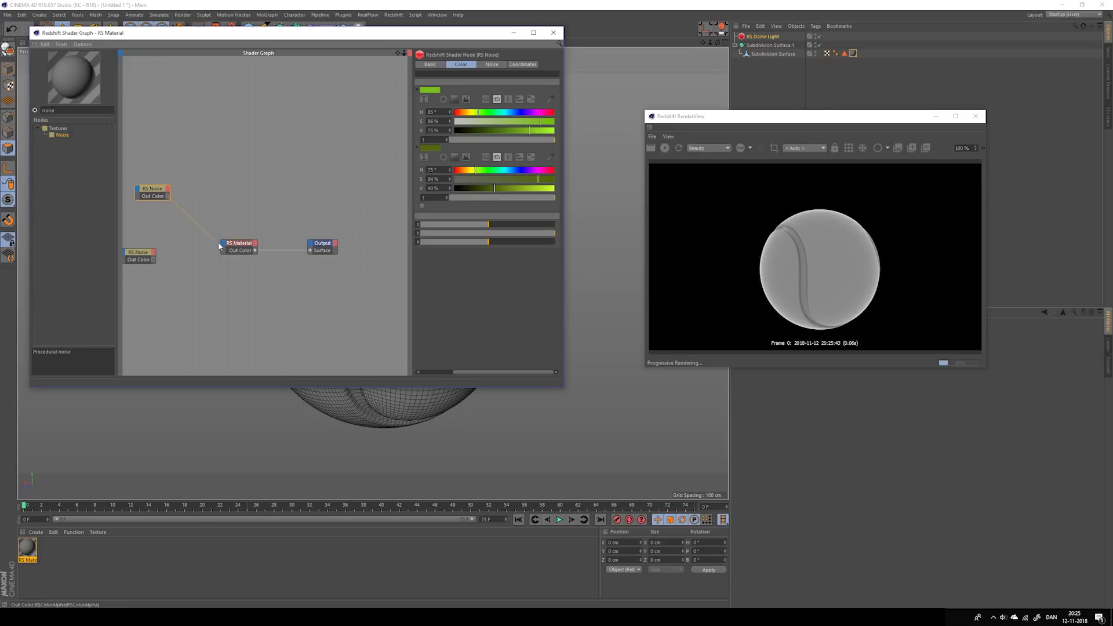
{"action": "left_click_drag", "start_coordinate": [224, 247], "coordinate": [225, 248]}
{"action": "left_click", "coordinate": [285, 283]}
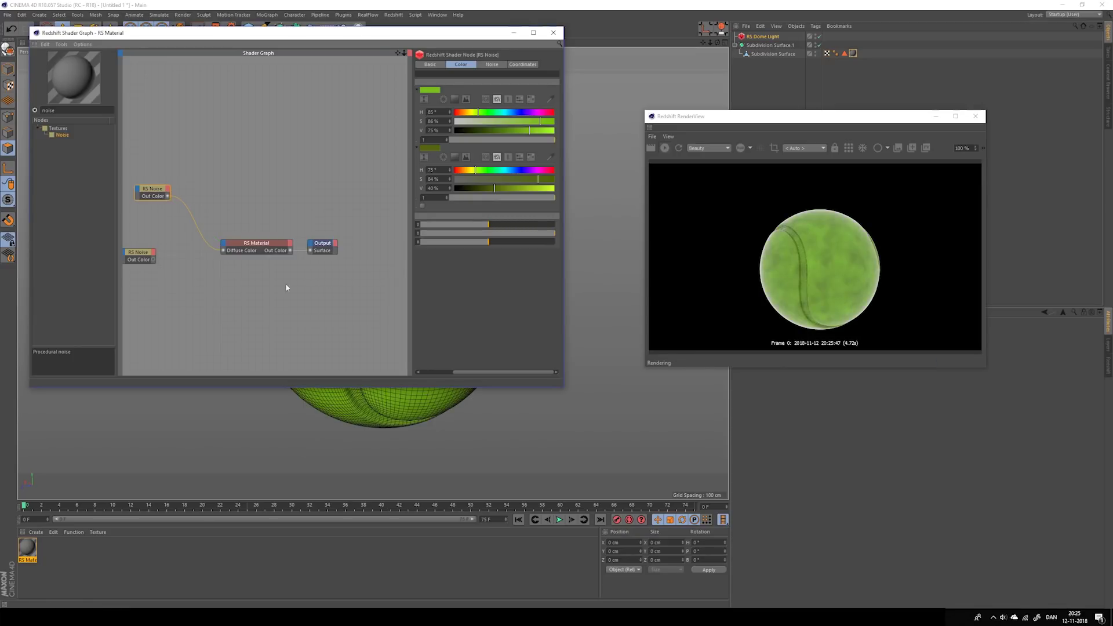
- Rearrange the Noise nodes, add a Bump Map node, and feed the second Noise node into its input
{"action": "left_click_drag", "start_coordinate": [161, 198], "coordinate": [135, 194]}
{"action": "middle_click_drag", "start_coordinate": [167, 208], "coordinate": [217, 209], "text": "alt"}
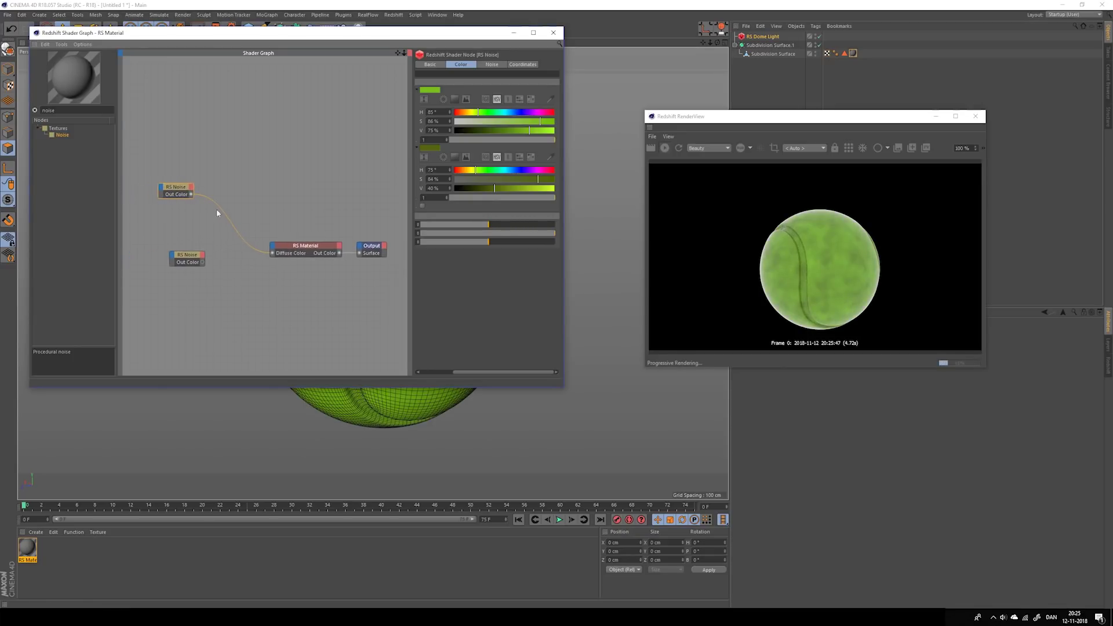
{"action": "left_click_drag", "start_coordinate": [187, 253], "coordinate": [165, 255]}
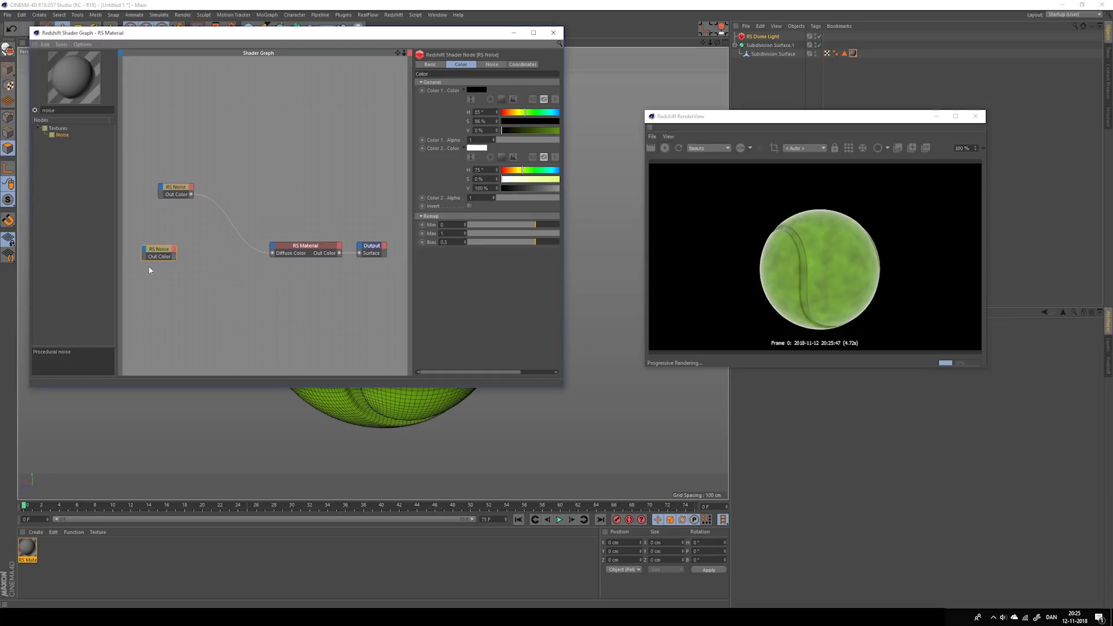
{"action": "left_click_drag", "start_coordinate": [70, 111], "coordinate": [25, 124]}
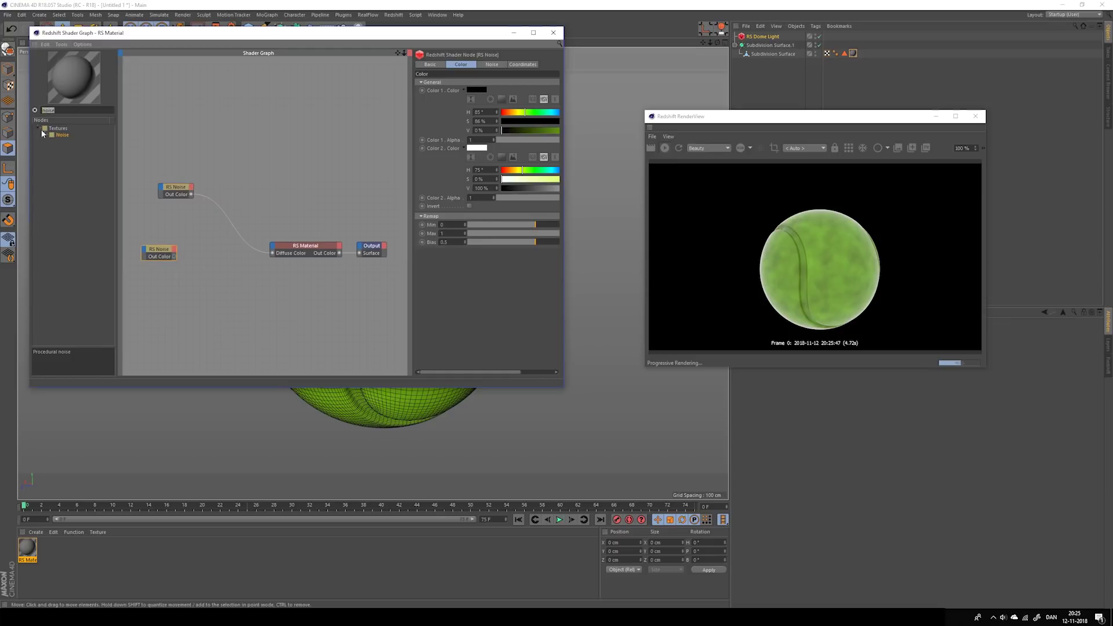
{"action": "type", "text": "bum"}
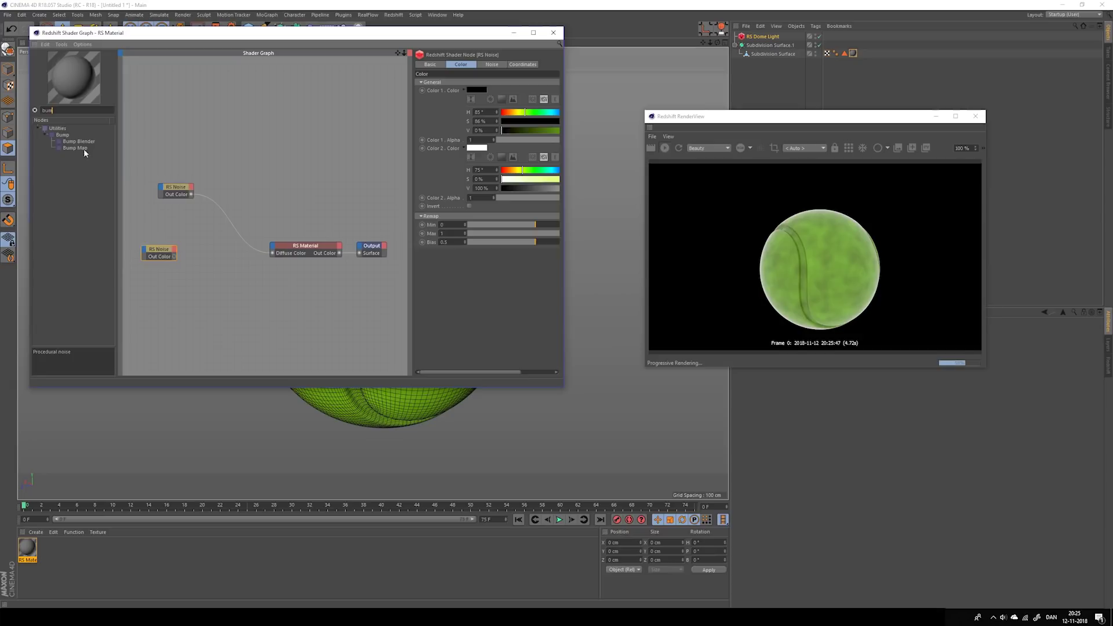
{"action": "left_click_drag", "start_coordinate": [84, 149], "coordinate": [179, 256]}
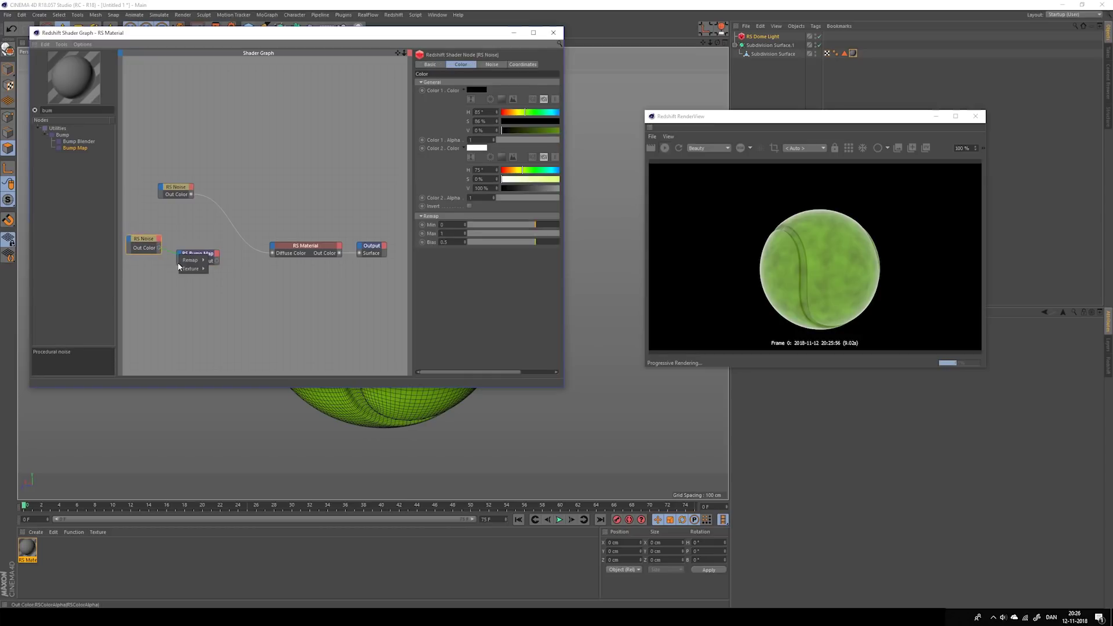
{"action": "left_click", "coordinate": [217, 267]}
- Connect the Bump Map output to the RS Material's Overall Bump Input and check the ball in the live render
{"action": "left_click_drag", "start_coordinate": [216, 260], "coordinate": [274, 252]}
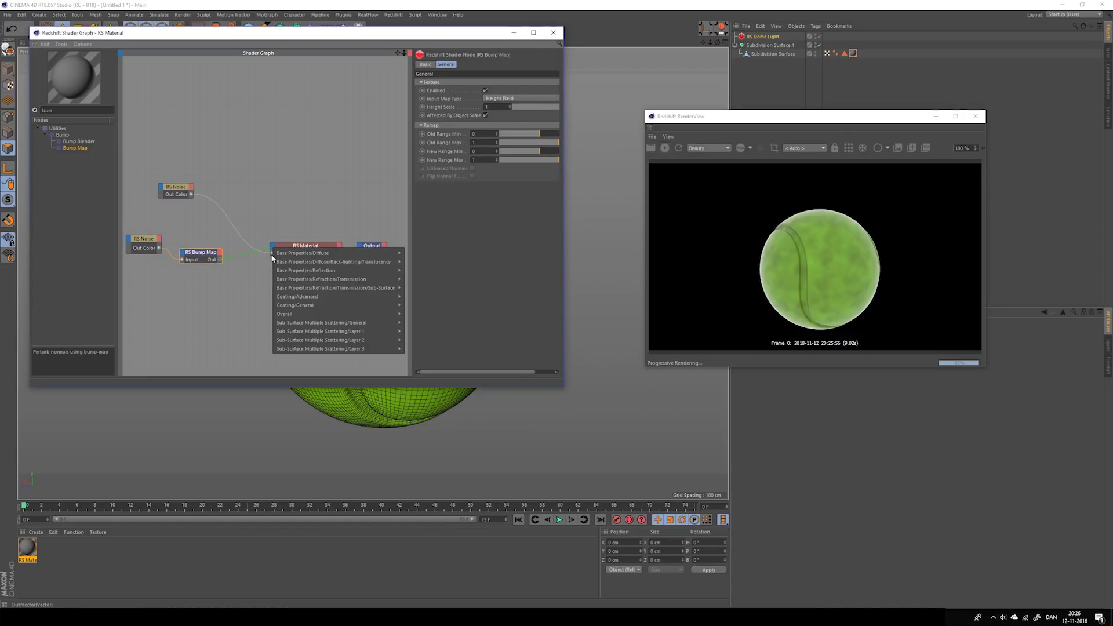
{"action": "mouse_move", "coordinate": [360, 313]}
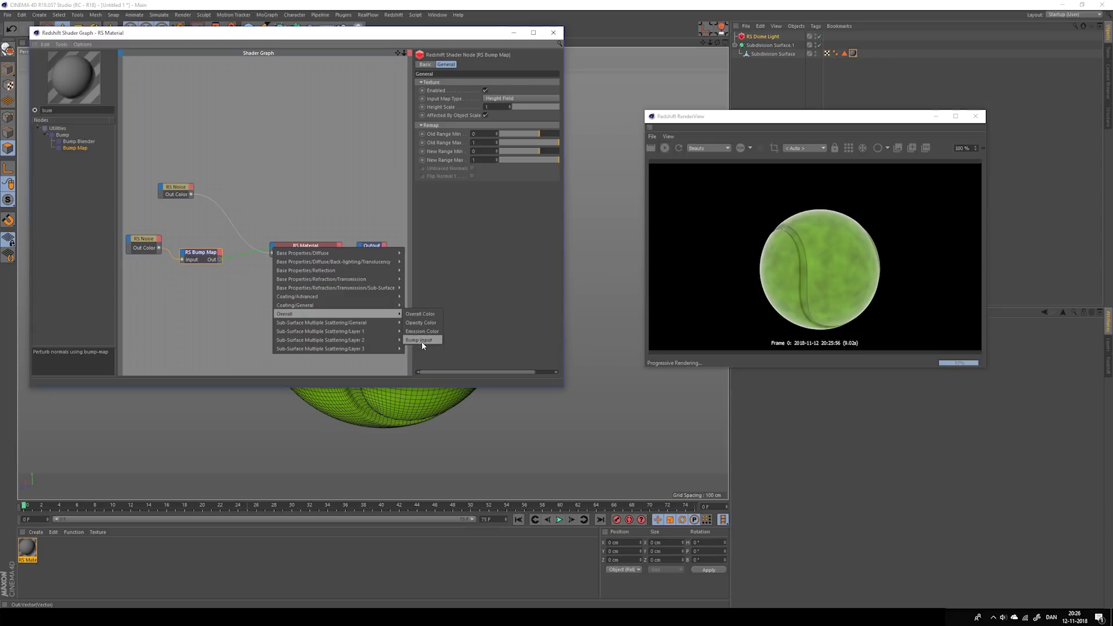
{"action": "left_click", "coordinate": [420, 340]}
{"action": "scroll", "coordinate": [336, 442], "scroll_direction": "up", "scroll_amount": 4}
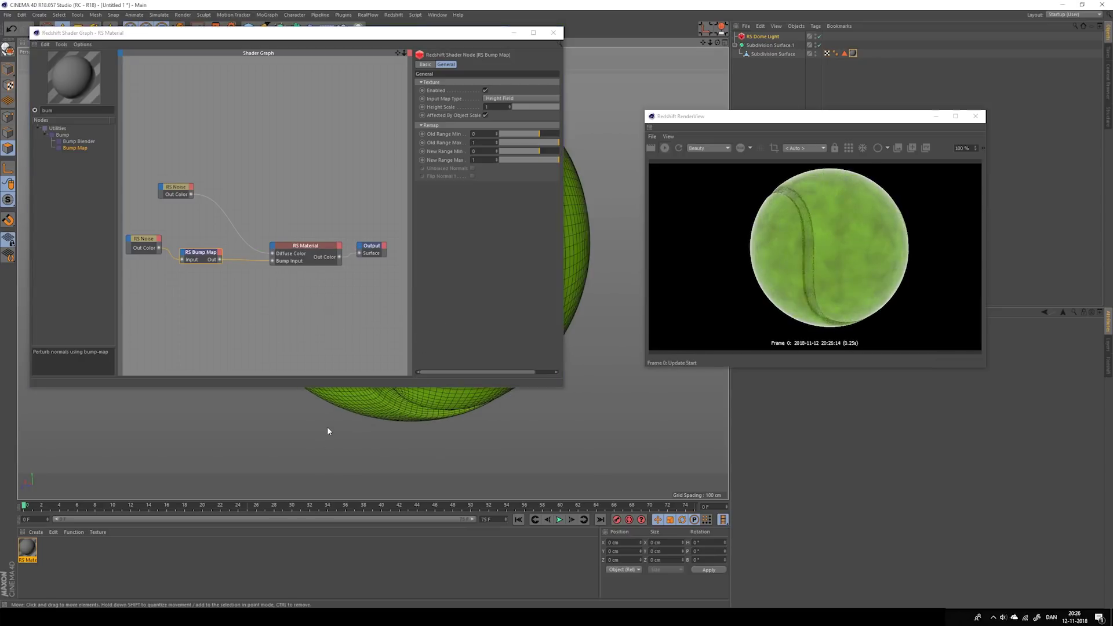
{"action": "middle_click_drag", "start_coordinate": [328, 429], "coordinate": [291, 489], "text": "alt"}
{"action": "middle_click_drag", "start_coordinate": [343, 445], "coordinate": [382, 433], "text": "alt"}
{"action": "scroll", "coordinate": [382, 433], "scroll_direction": "down", "scroll_amount": 1}
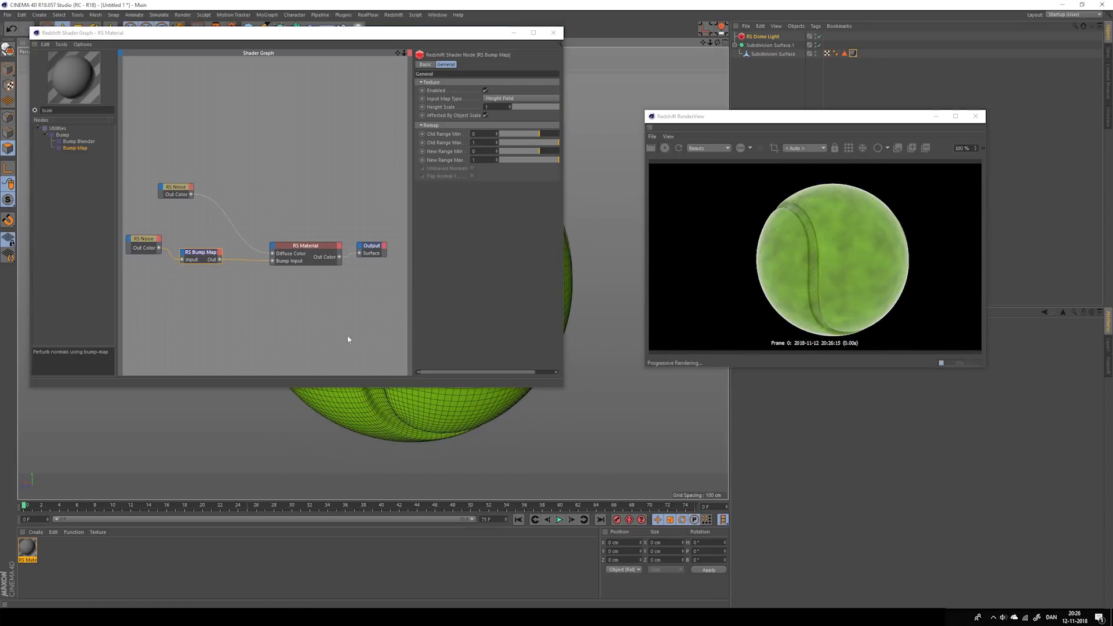
{"action": "left_click", "coordinate": [242, 301]}
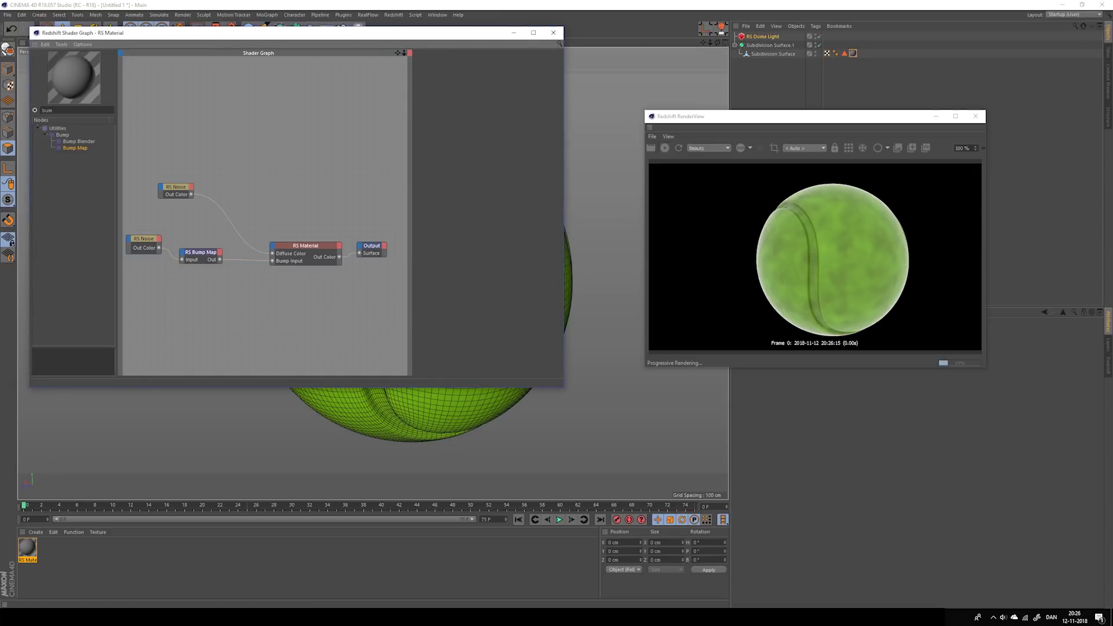
- Duplicate the green Redshift material and close the shader graph
{"action": "left_click", "coordinate": [146, 548]}
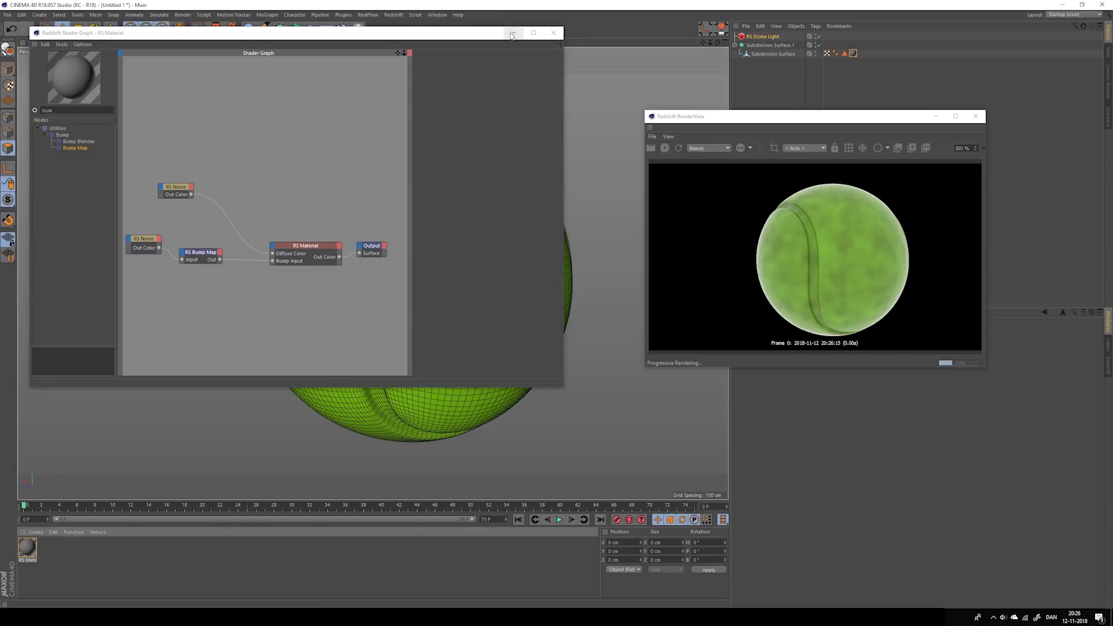
{"action": "left_click", "coordinate": [29, 548]}
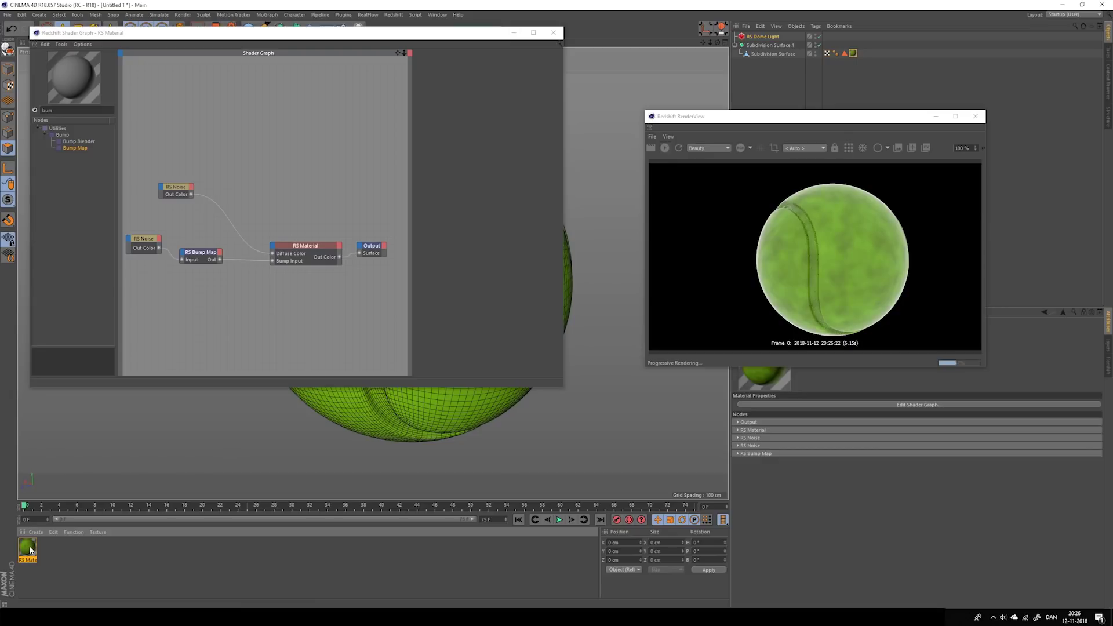
{"action": "left_click_drag", "start_coordinate": [29, 549], "coordinate": [19, 553], "text": "ctrl"}
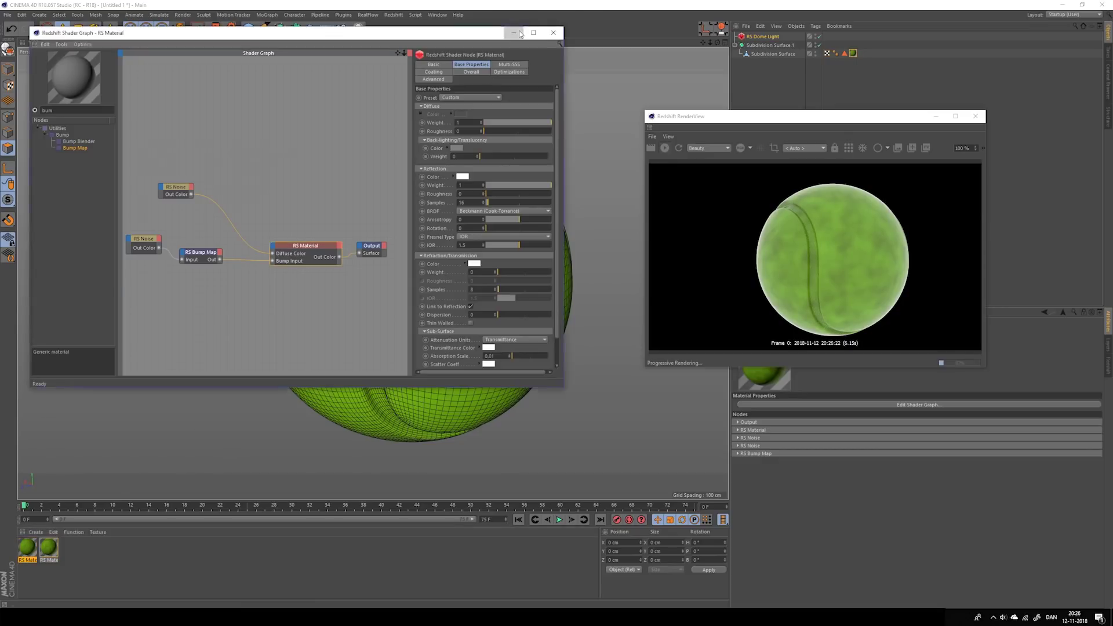
{"action": "left_click", "coordinate": [553, 33]}
- Apply the second copy of the material to the ball mesh and restrict it to the seam's Polygon Selection
{"action": "double_click", "coordinate": [844, 53]}
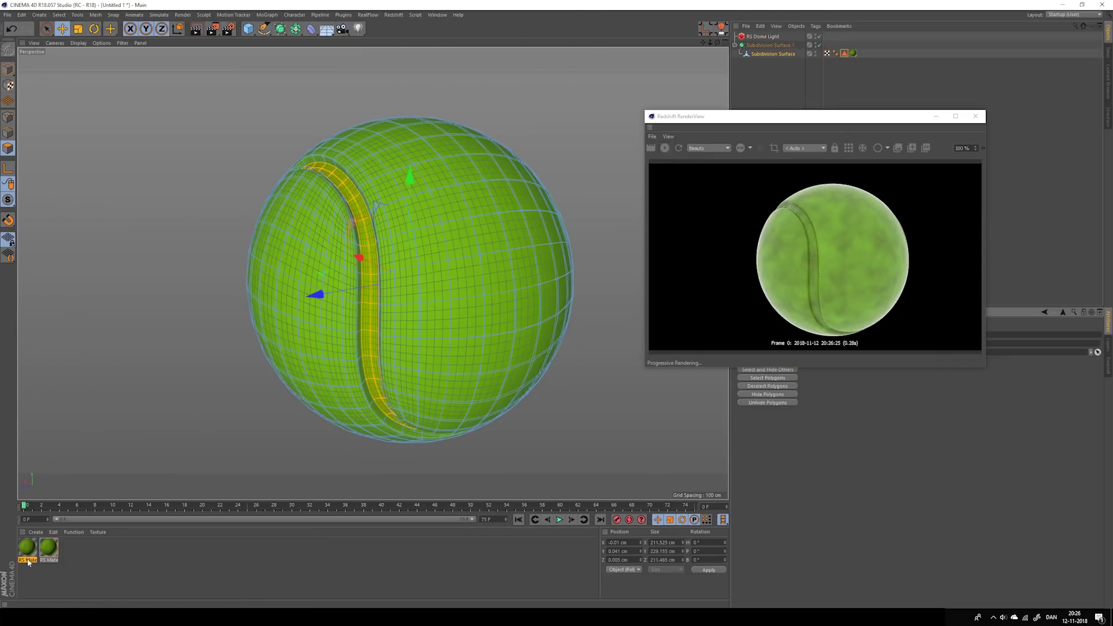
{"action": "left_click_drag", "start_coordinate": [878, 123], "coordinate": [811, 157]}
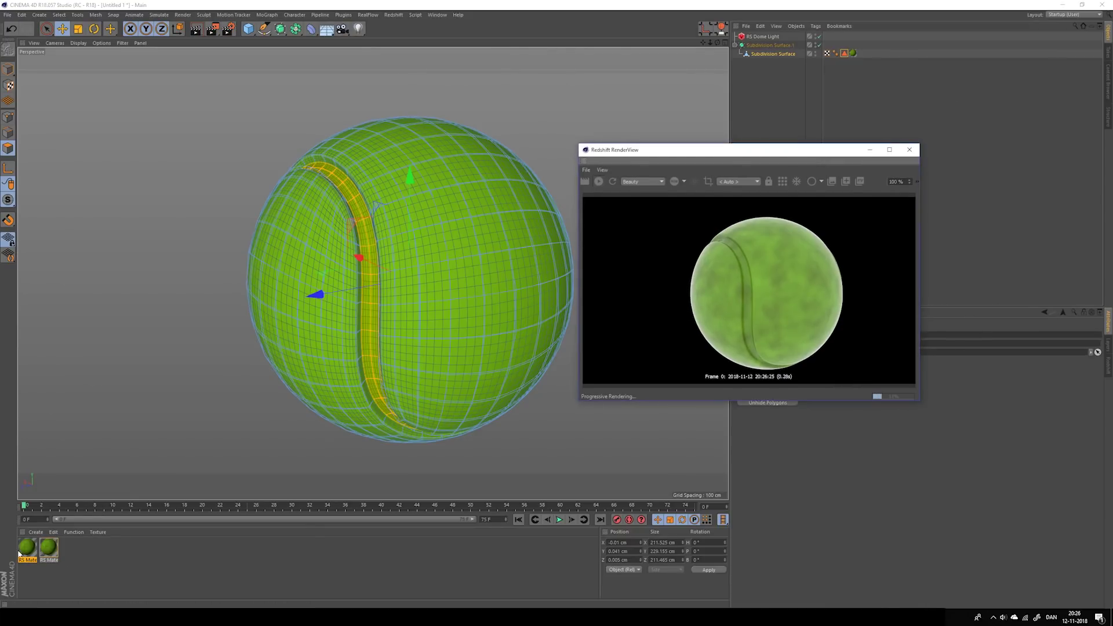
{"action": "left_click_drag", "start_coordinate": [19, 553], "coordinate": [424, 217]}
{"action": "left_click_drag", "start_coordinate": [781, 57], "coordinate": [781, 56]}
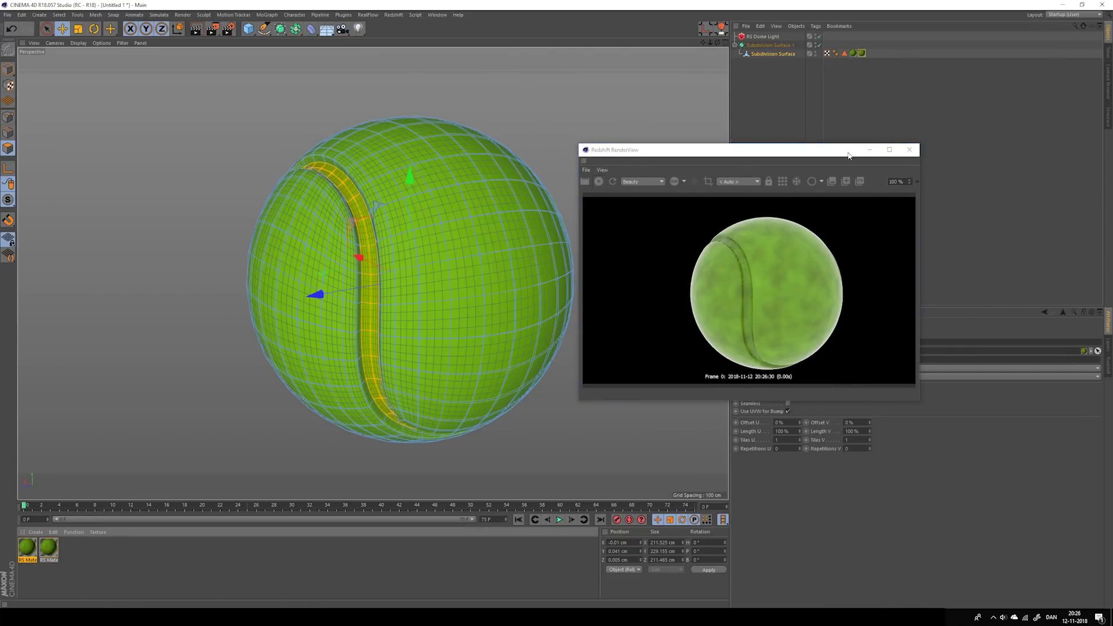
{"action": "left_click_drag", "start_coordinate": [846, 151], "coordinate": [678, 88]}
{"action": "left_click", "coordinate": [863, 55]}
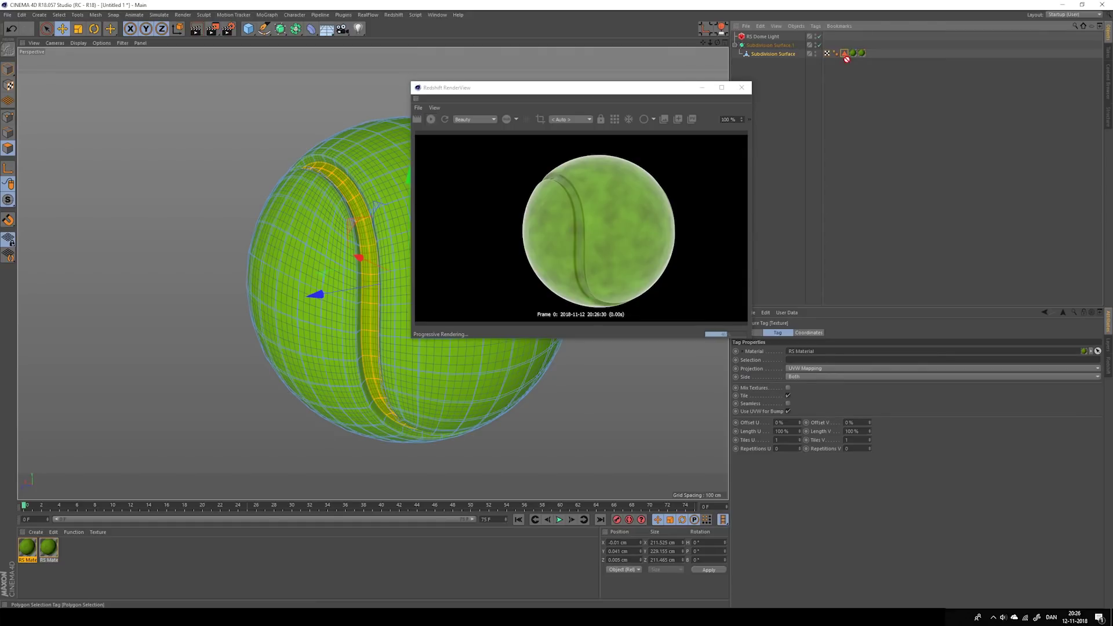
{"action": "left_click_drag", "start_coordinate": [800, 361], "coordinate": [801, 362]}
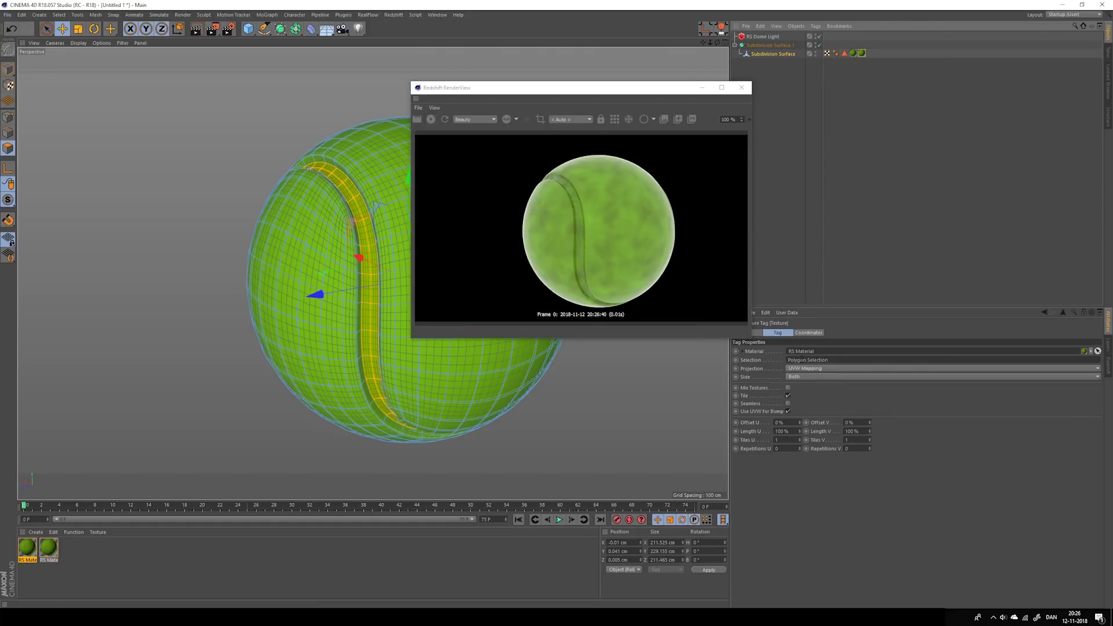
- Turn the seam material grey by setting the saturation of Color 1 and Color 2 to 0% in its diffuse Noise node
{"action": "left_click", "coordinate": [28, 555]}
{"action": "double_click", "coordinate": [28, 555]}
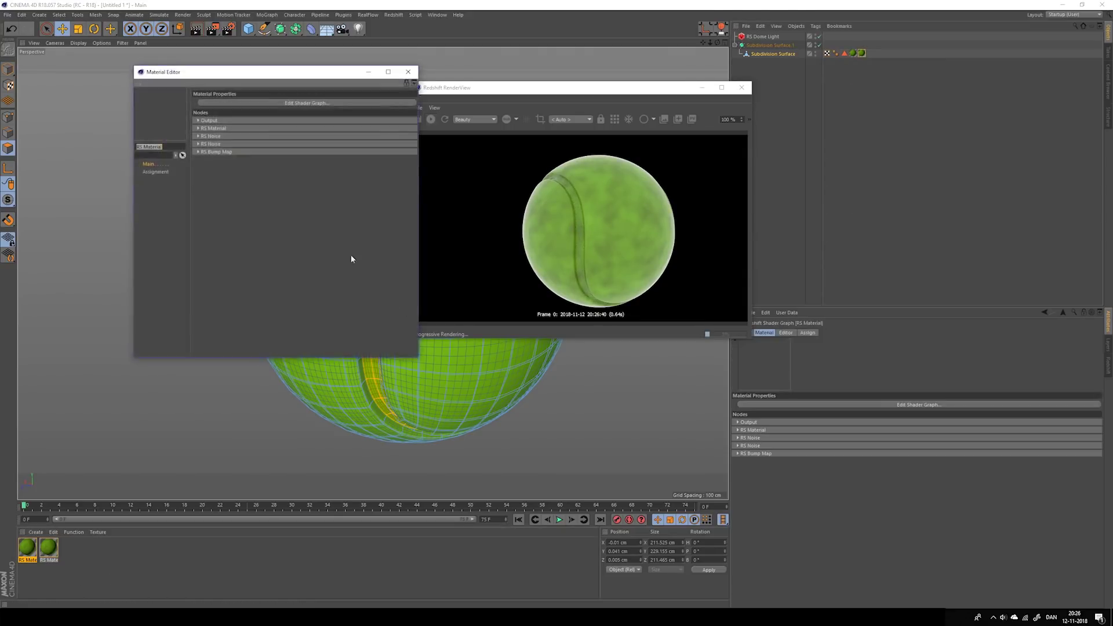
{"action": "left_click", "coordinate": [288, 103]}
{"action": "left_click", "coordinate": [175, 187]}
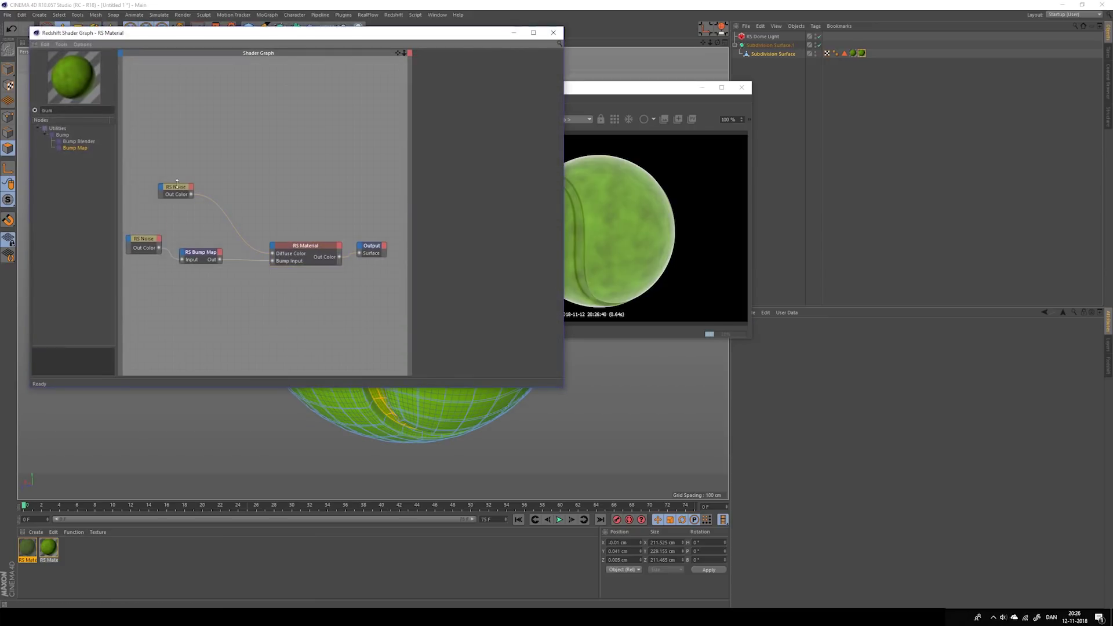
{"action": "scroll", "coordinate": [451, 123], "scroll_direction": "down", "scroll_amount": 2}
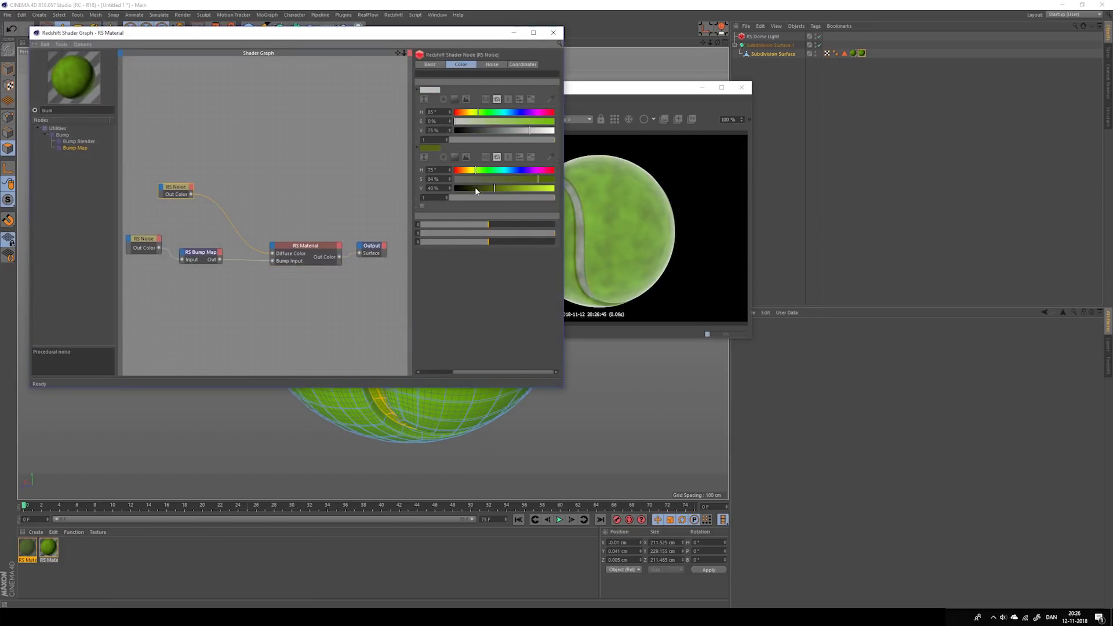
{"action": "left_click_drag", "start_coordinate": [475, 181], "coordinate": [372, 183]}
{"action": "left_click_drag", "start_coordinate": [385, 445], "coordinate": [348, 394], "text": "alt"}
{"action": "scroll", "coordinate": [346, 372], "scroll_direction": "up", "scroll_amount": 4}
{"action": "scroll", "coordinate": [325, 435], "scroll_direction": "up", "scroll_amount": 2}
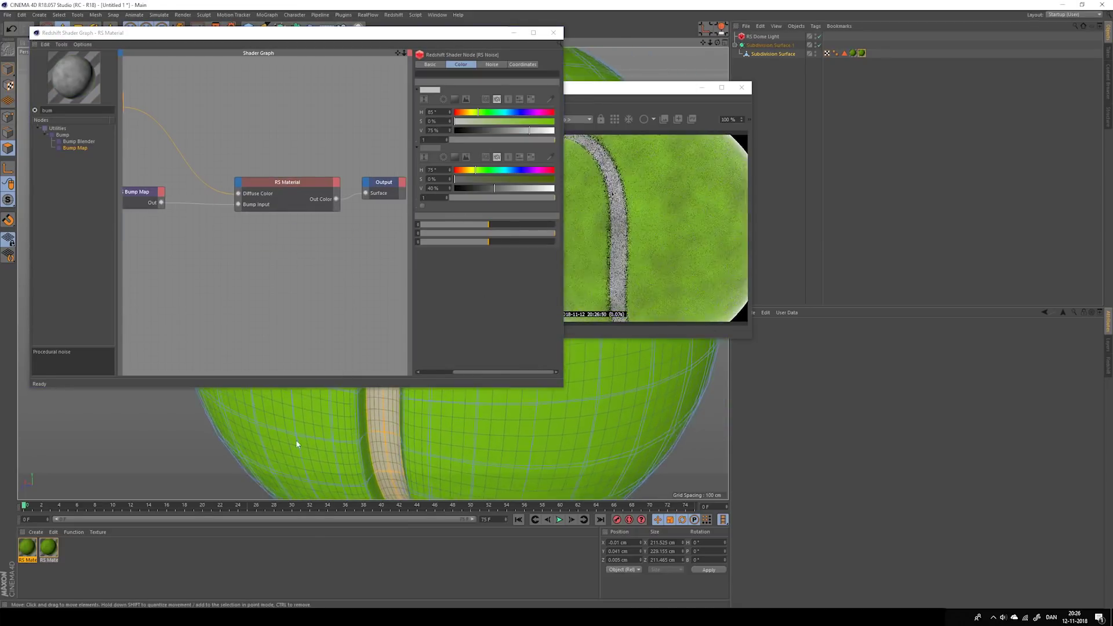
- Set the seam material's Overall Scale to about 1.6 on the diffuse Noise node and 1.74 on the bump Noise node
{"action": "middle_click_drag", "start_coordinate": [199, 167], "coordinate": [313, 204], "text": "alt"}
{"action": "left_click", "coordinate": [219, 136]}
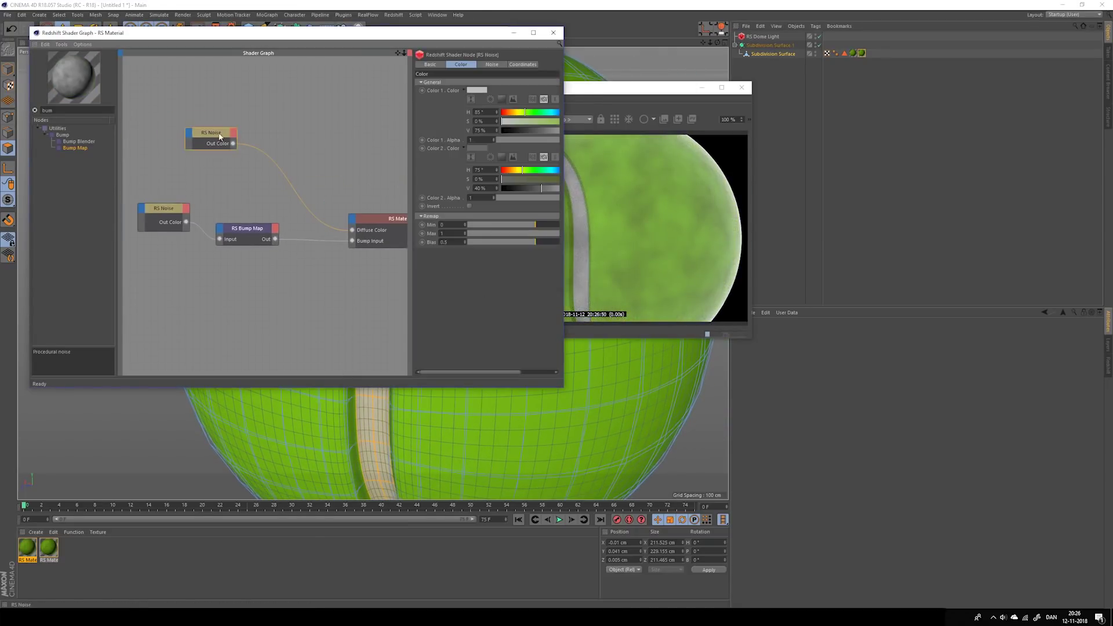
{"action": "left_click_drag", "start_coordinate": [411, 135], "coordinate": [365, 121]}
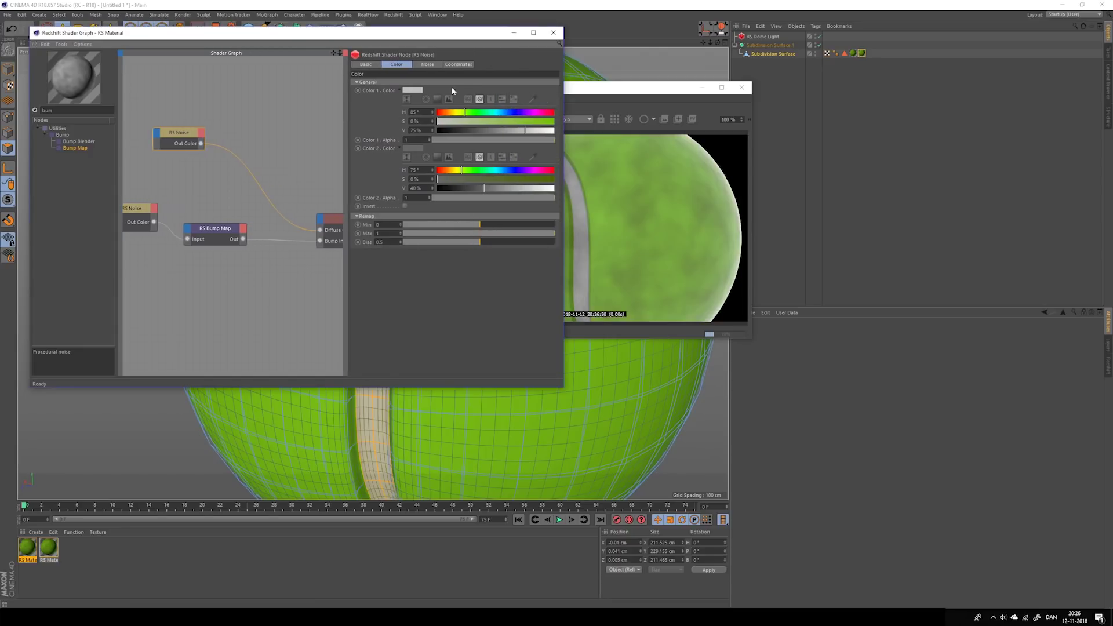
{"action": "left_click", "coordinate": [449, 64]}
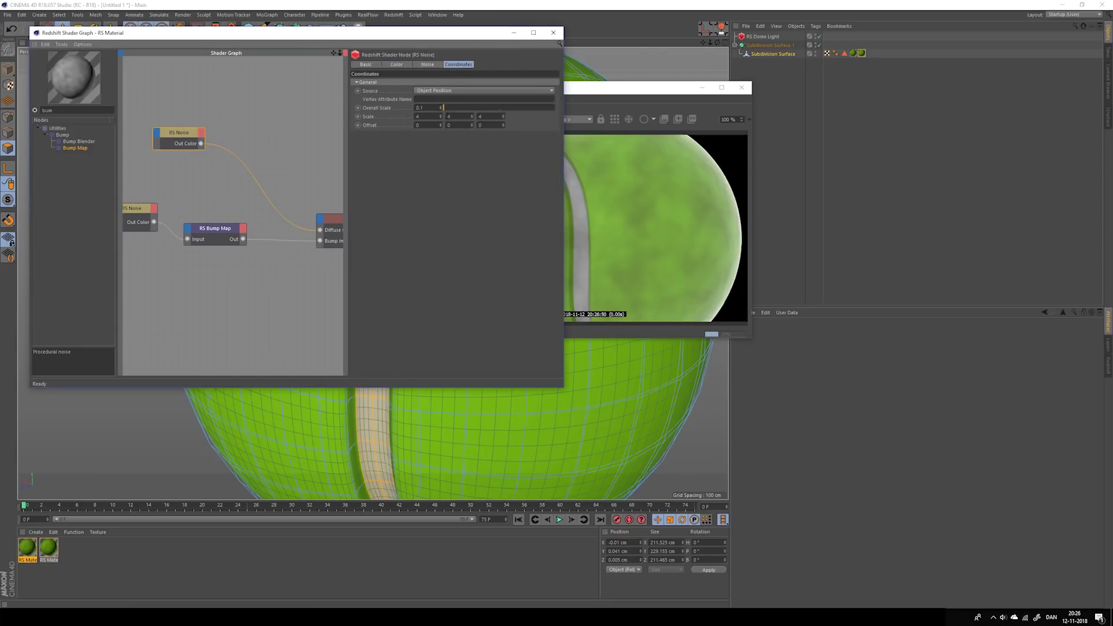
{"action": "left_click_drag", "start_coordinate": [447, 106], "coordinate": [448, 108]}
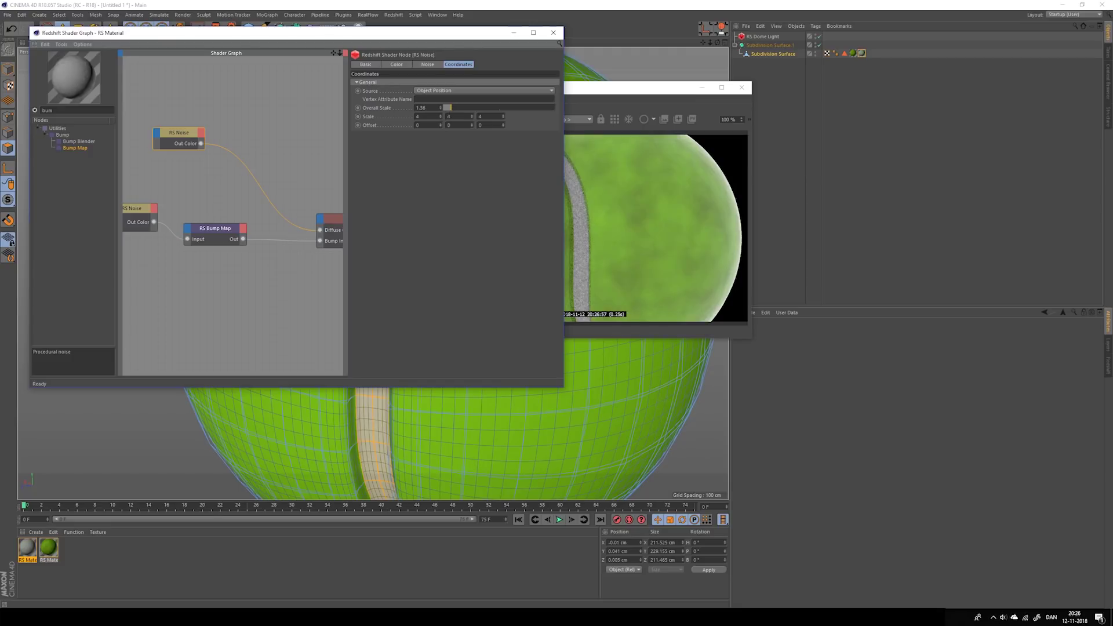
{"action": "left_click", "coordinate": [143, 214]}
{"action": "left_click_drag", "start_coordinate": [445, 108], "coordinate": [450, 108]}
{"action": "scroll", "coordinate": [358, 417], "scroll_direction": "down", "scroll_amount": 2}
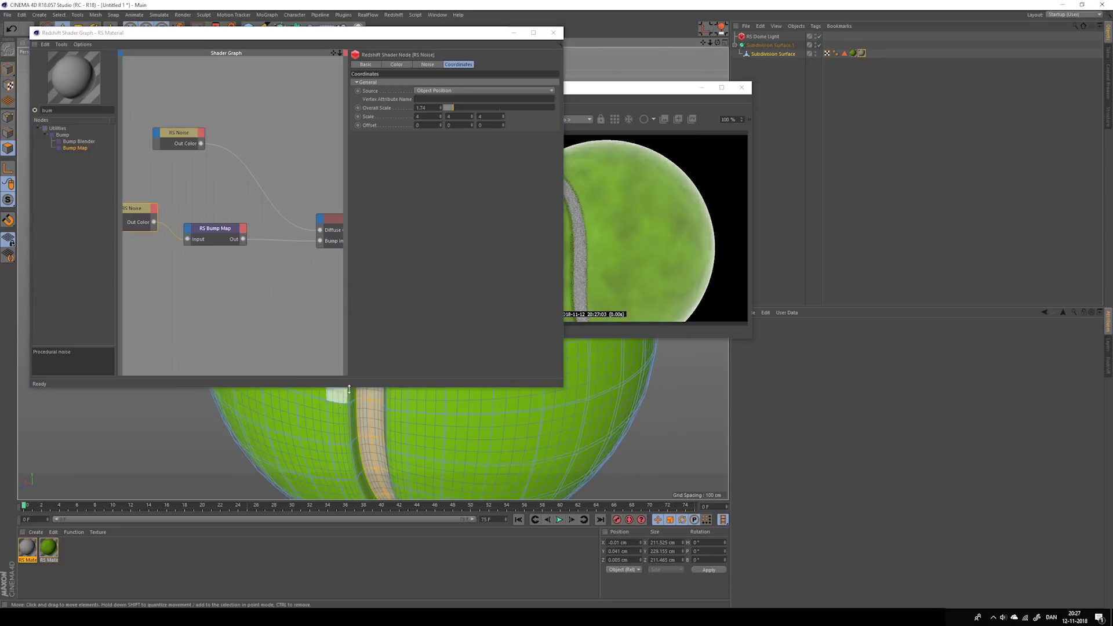
- Set the Overall Scale of the green material's diffuse Noise node to 0.12
{"action": "left_click", "coordinate": [49, 548]}
{"action": "middle_click_drag", "start_coordinate": [211, 280], "coordinate": [241, 275], "text": "alt"}
{"action": "left_click", "coordinate": [189, 184]}
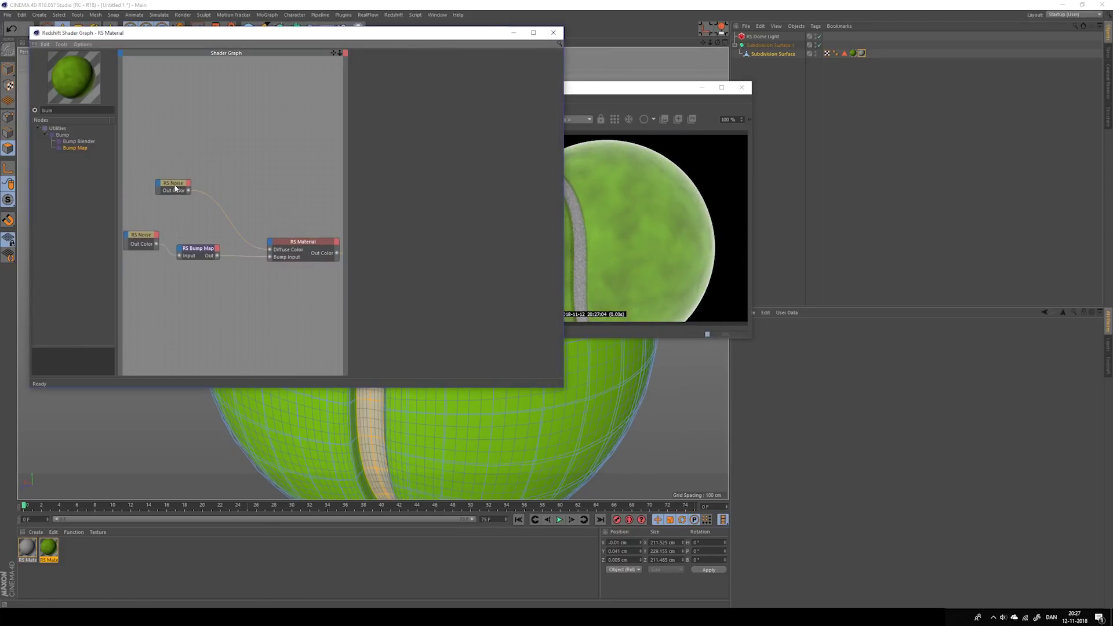
{"action": "left_click_drag", "start_coordinate": [444, 110], "coordinate": [441, 112]}
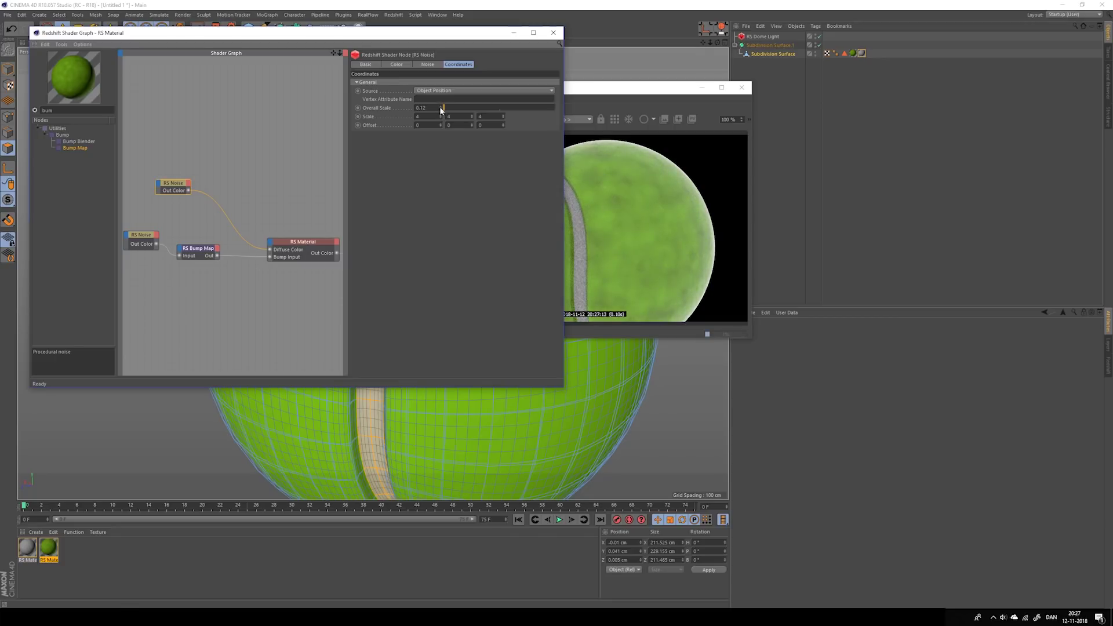
{"action": "scroll", "coordinate": [284, 416], "scroll_direction": "down", "scroll_amount": 2}
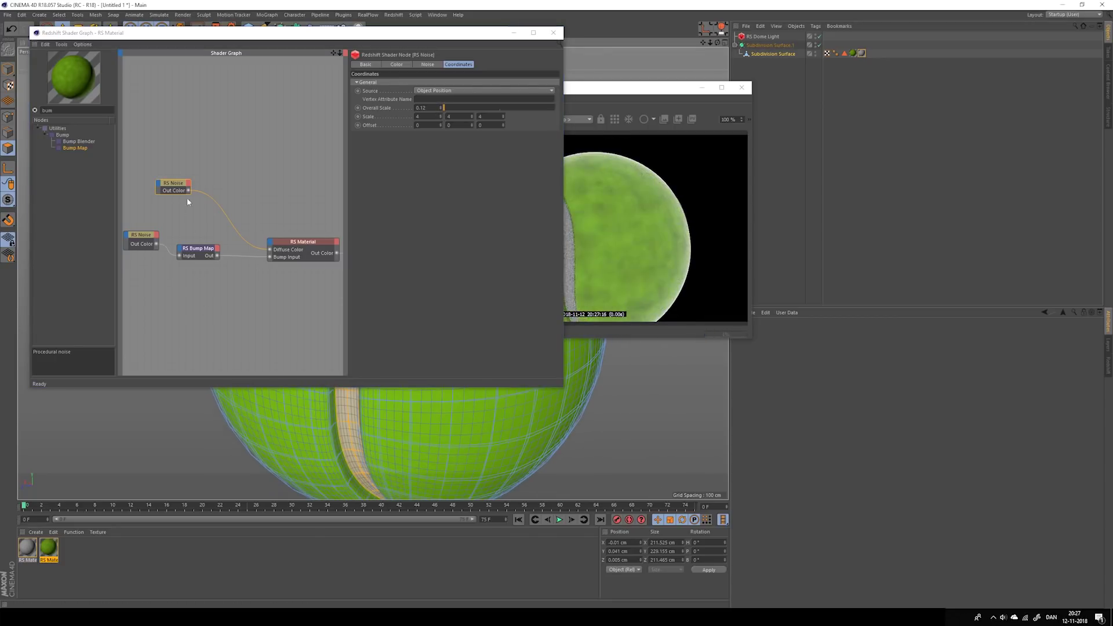
- Adjust the green Noise node's colours, setting Color 1 hue to 79° and Color 2 saturation to 73%
{"action": "left_click", "coordinate": [396, 65]}
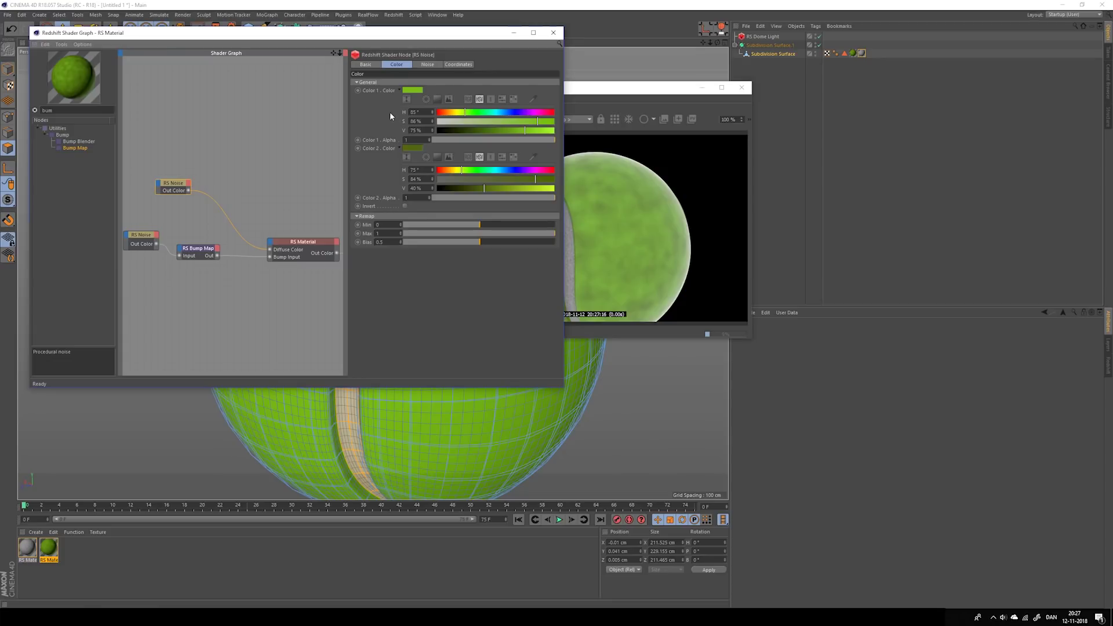
{"action": "left_click_drag", "start_coordinate": [463, 114], "coordinate": [462, 114]}
{"action": "left_click_drag", "start_coordinate": [532, 179], "coordinate": [522, 179]}
{"action": "scroll", "coordinate": [197, 458], "scroll_direction": "down", "scroll_amount": 2}
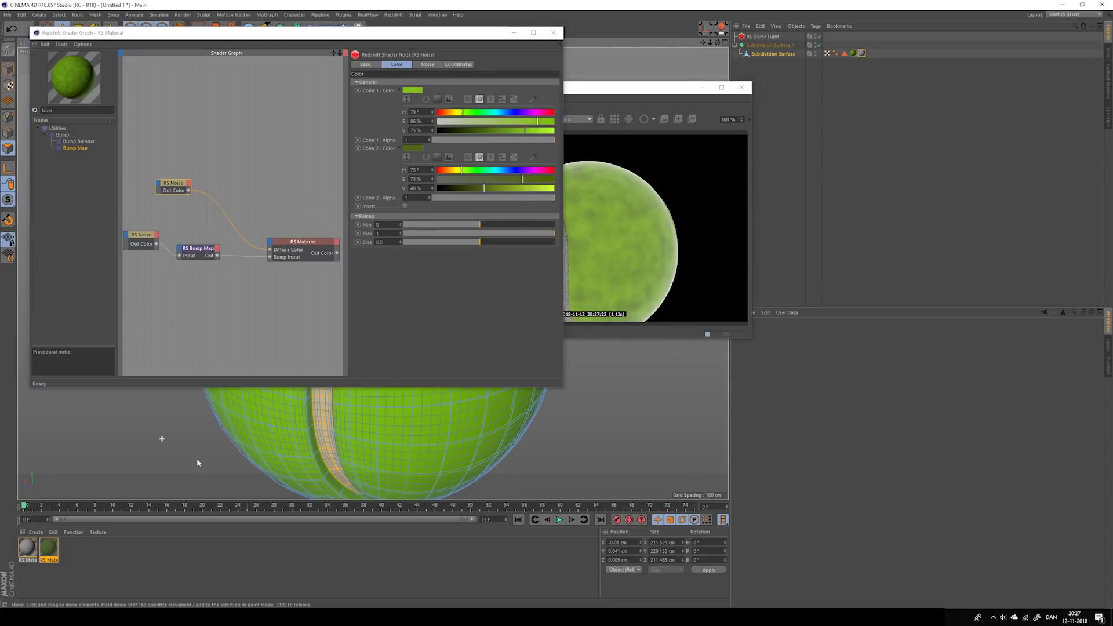
- Set the green material's reflection Roughness to about 0.5 on its RS Material node
{"action": "middle_click_drag", "start_coordinate": [283, 438], "coordinate": [307, 397], "text": "alt"}
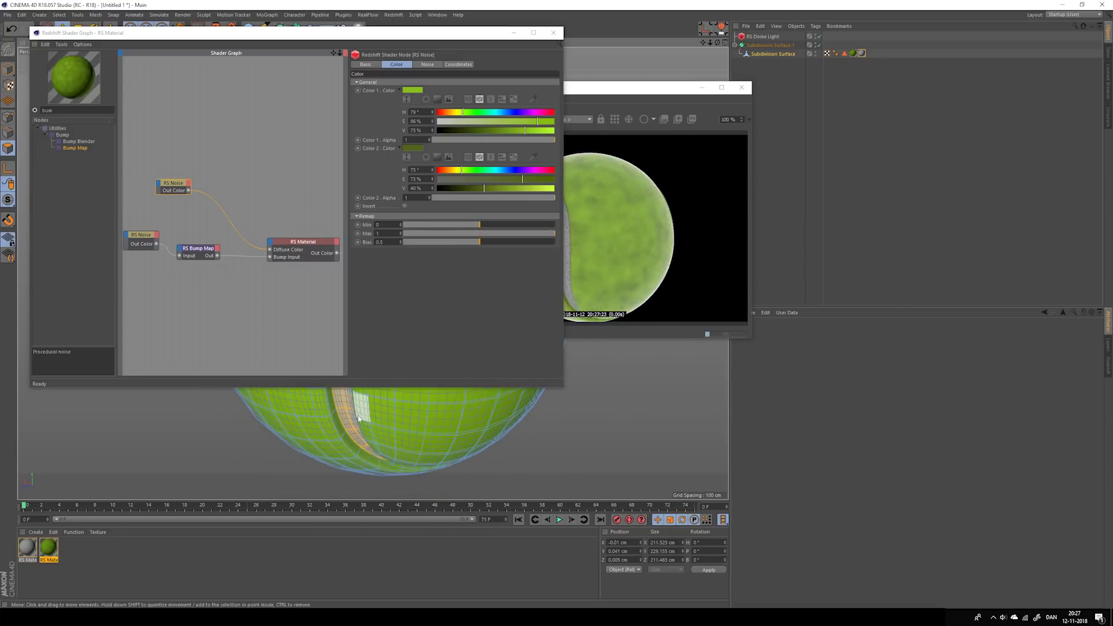
{"action": "left_click_drag", "start_coordinate": [362, 407], "coordinate": [352, 419], "text": "alt"}
{"action": "left_click", "coordinate": [310, 242]}
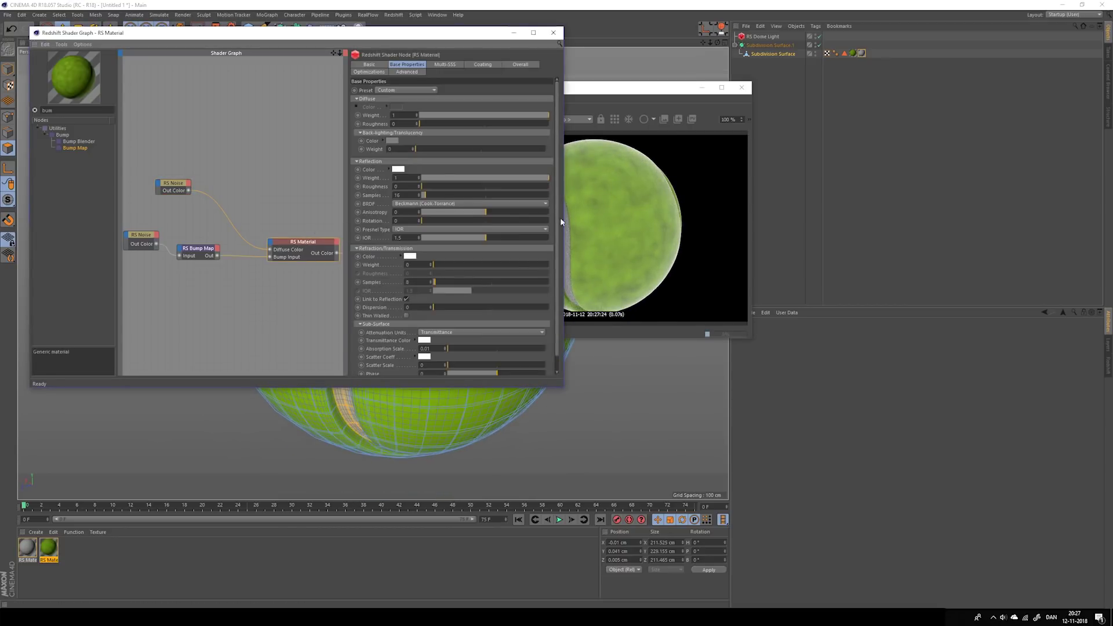
{"action": "left_click_drag", "start_coordinate": [421, 186], "coordinate": [485, 186]}
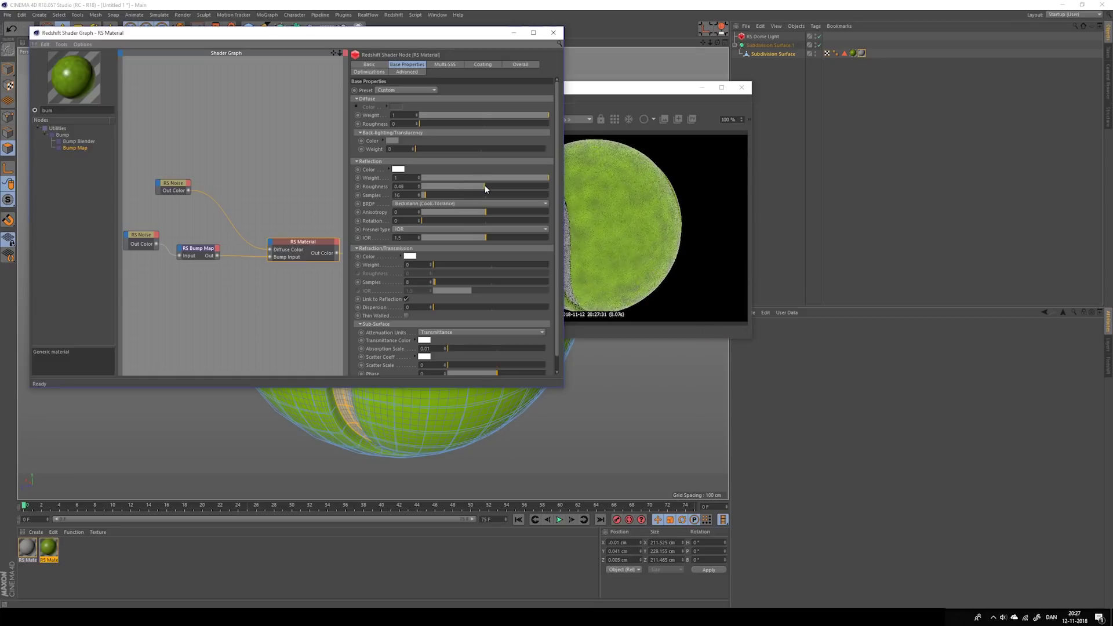
- Set the grey seam material's reflection Roughness to 0.507 and reflection Weight to about 0.68
{"action": "left_click", "coordinate": [44, 545]}
{"action": "middle_click_drag", "start_coordinate": [290, 255], "coordinate": [222, 260]}
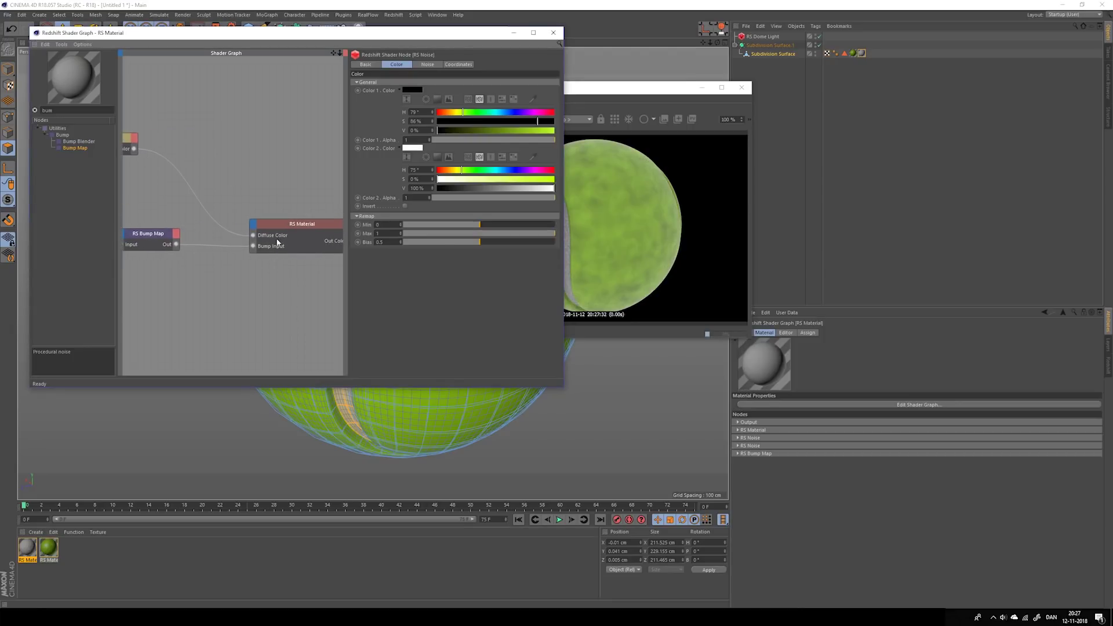
{"action": "left_click", "coordinate": [293, 225]}
{"action": "left_click_drag", "start_coordinate": [449, 187], "coordinate": [487, 186]}
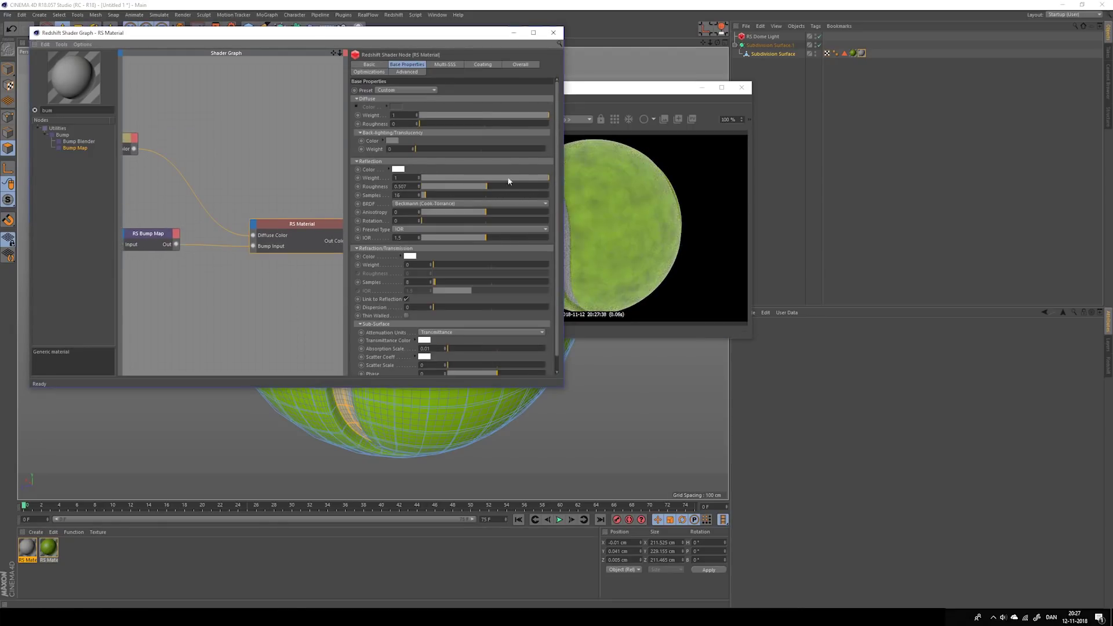
{"action": "left_click", "coordinate": [508, 178]}
- Close the shader graph and material editor, deselect the ball, and reframe it in the viewport
{"action": "left_click_drag", "start_coordinate": [647, 98], "coordinate": [755, 132]}
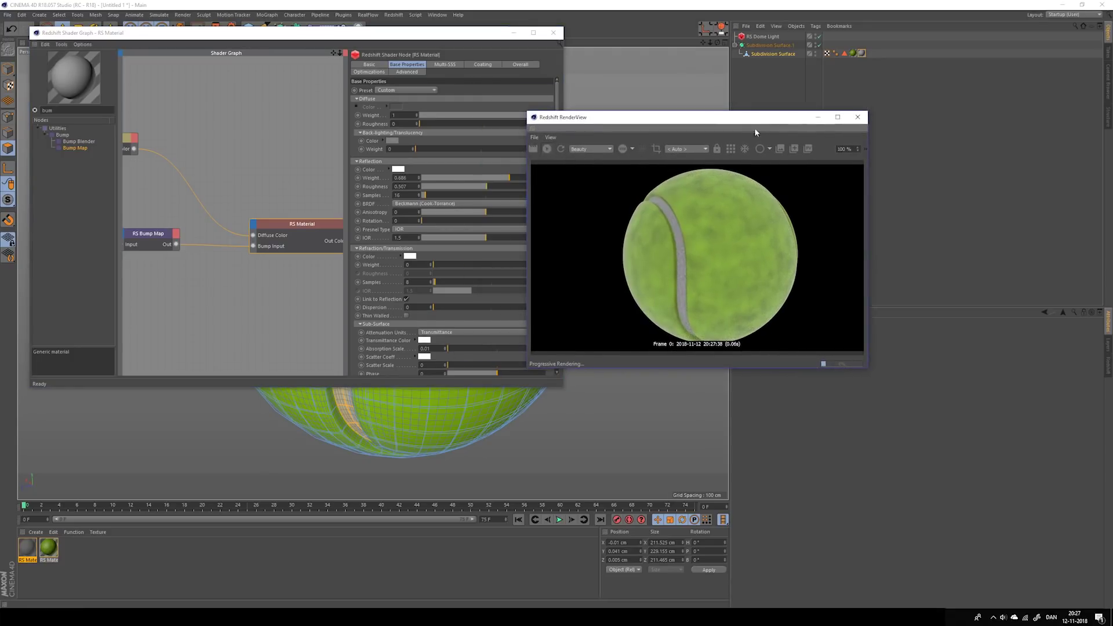
{"action": "left_click", "coordinate": [553, 33]}
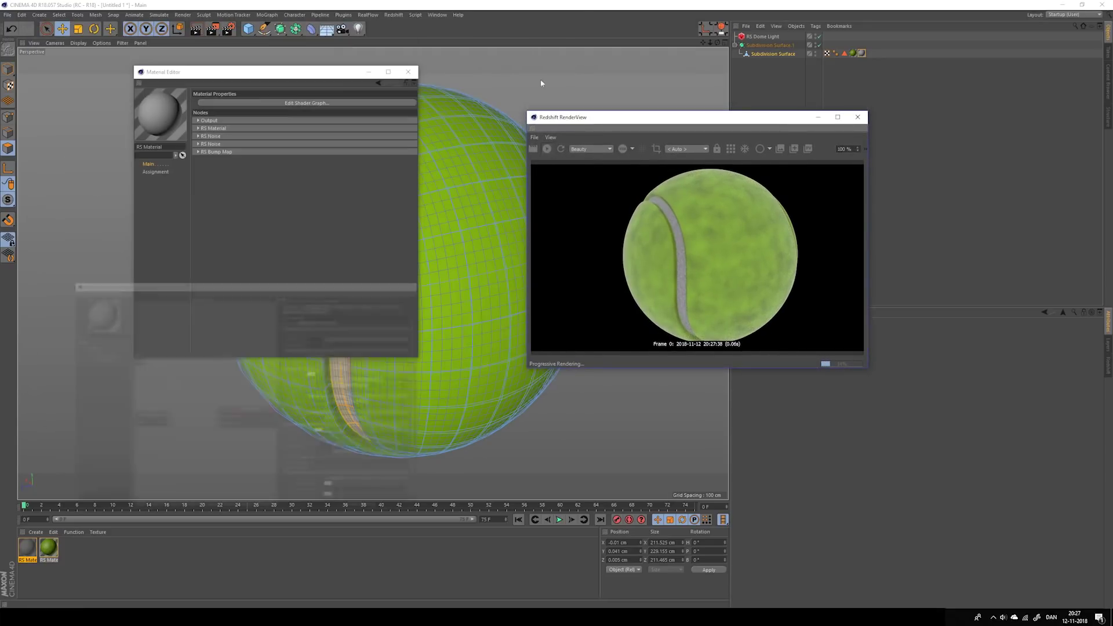
{"action": "left_click", "coordinate": [963, 237]}
{"action": "left_click", "coordinate": [369, 72]}
{"action": "scroll", "coordinate": [320, 377], "scroll_direction": "down", "scroll_amount": 2}
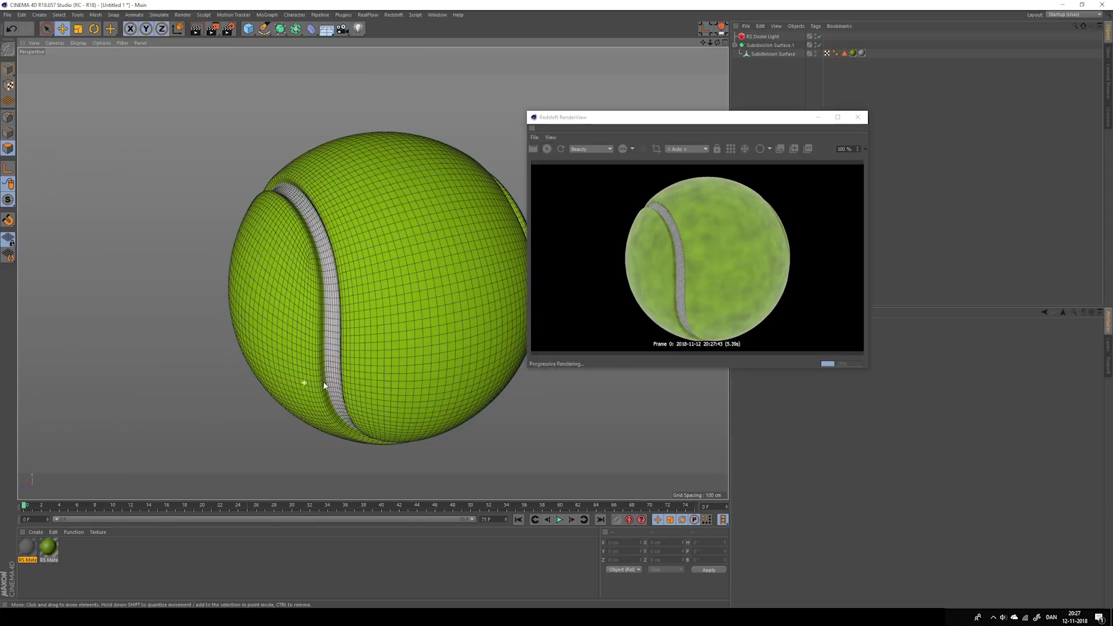
{"action": "middle_click_drag", "start_coordinate": [322, 380], "coordinate": [325, 313], "text": "alt"}
{"action": "left_click_drag", "start_coordinate": [312, 315], "coordinate": [306, 318], "text": "alt"}
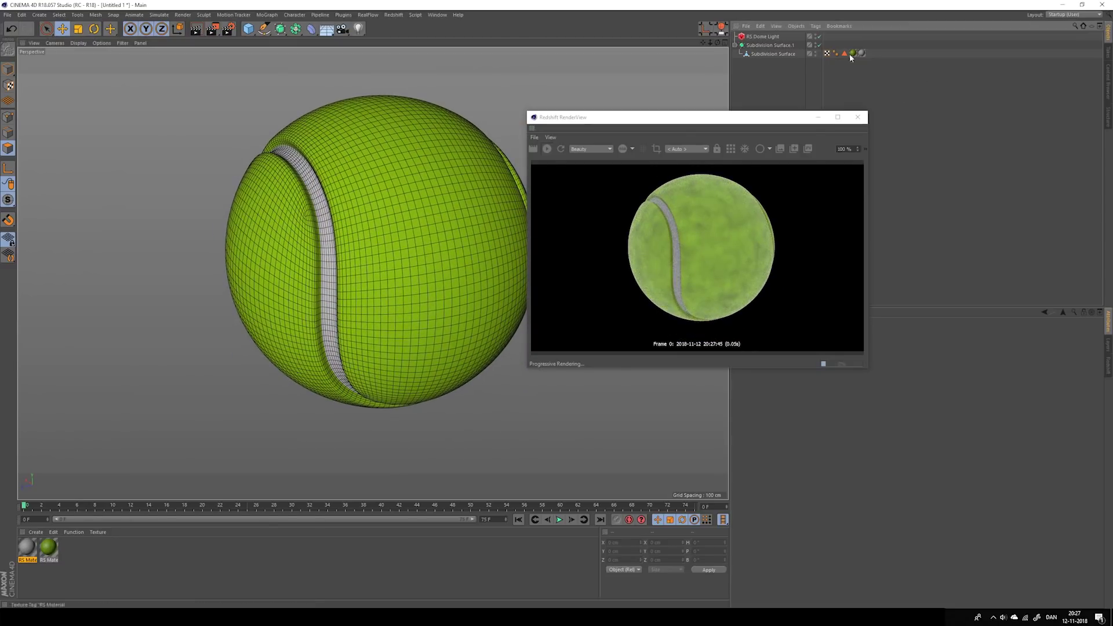
- Move the RenderView window clear of the ball and restart the live render
{"action": "left_click_drag", "start_coordinate": [794, 120], "coordinate": [858, 136]}
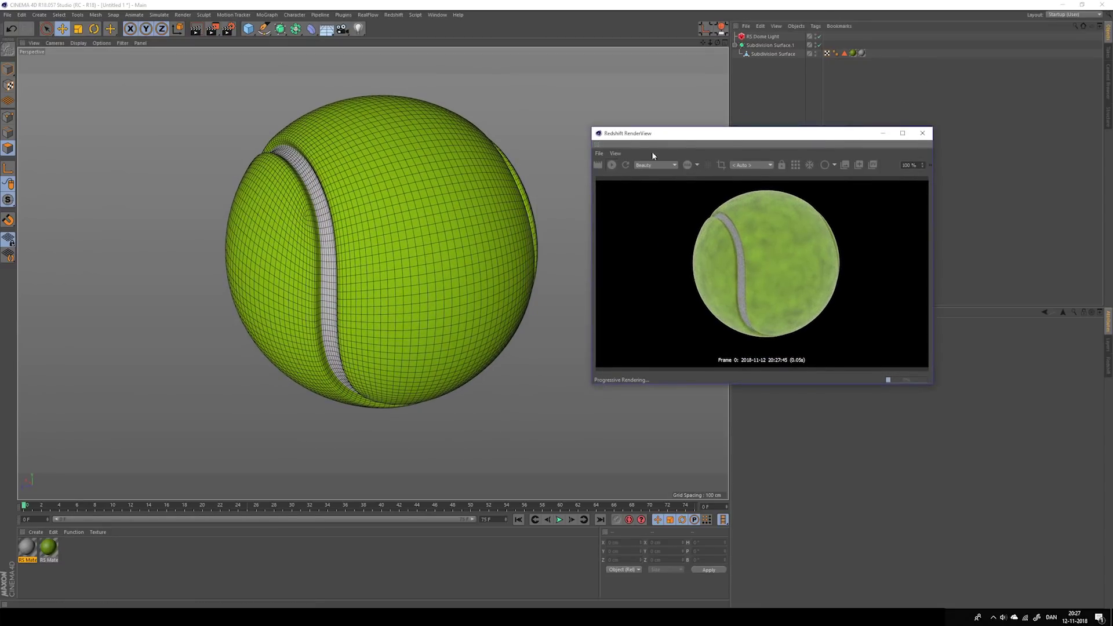
{"action": "left_click", "coordinate": [612, 166]}
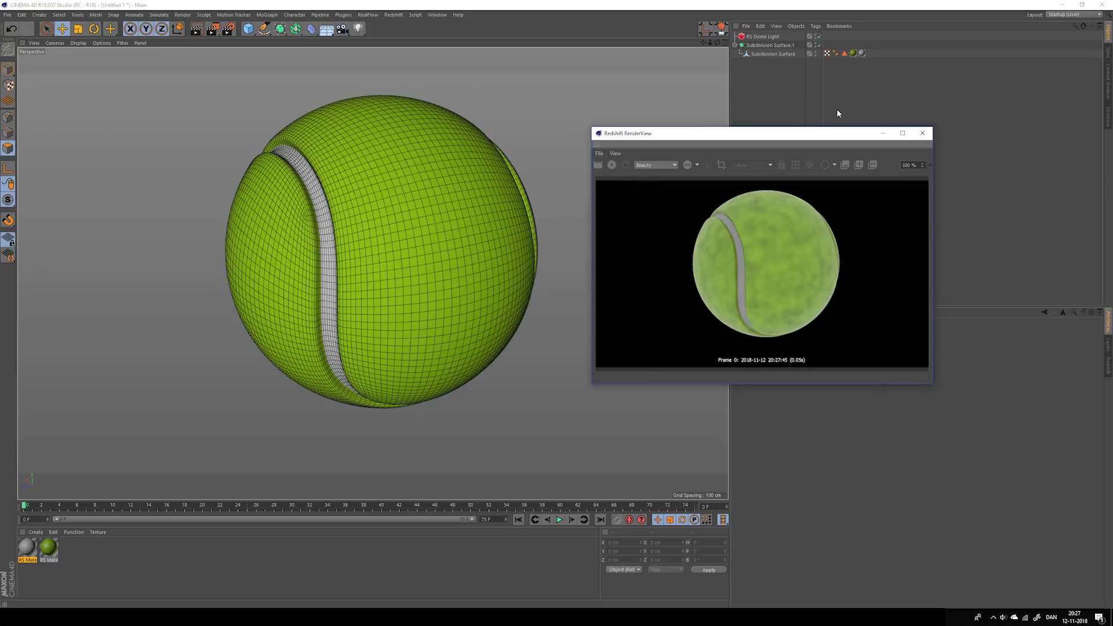
{"action": "left_click_drag", "start_coordinate": [836, 133], "coordinate": [840, 180]}
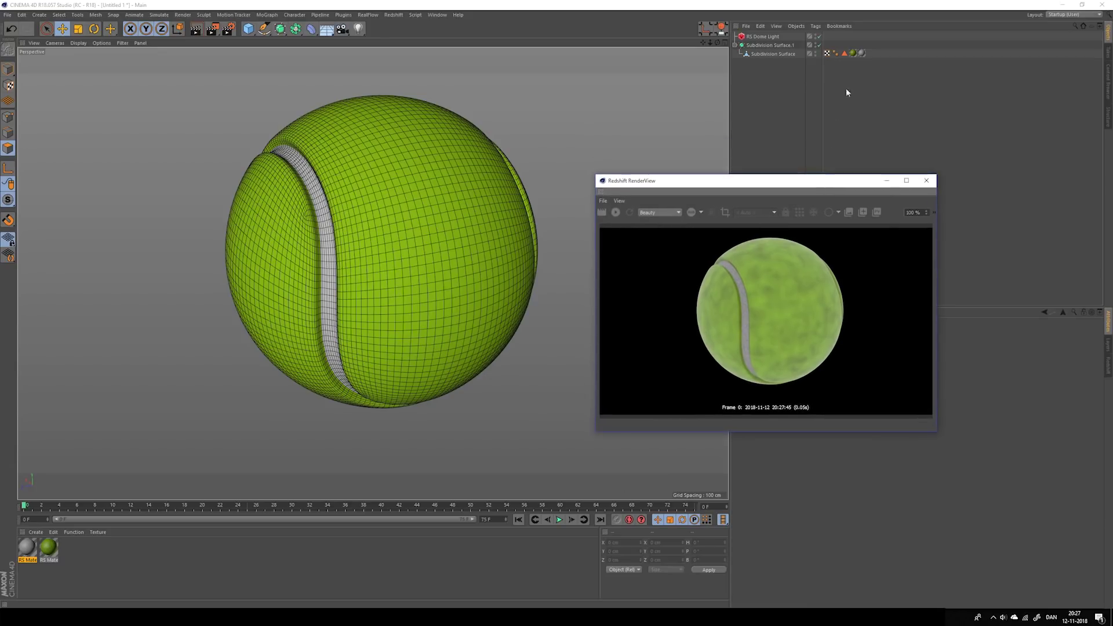
{"action": "left_click", "coordinate": [616, 212]}
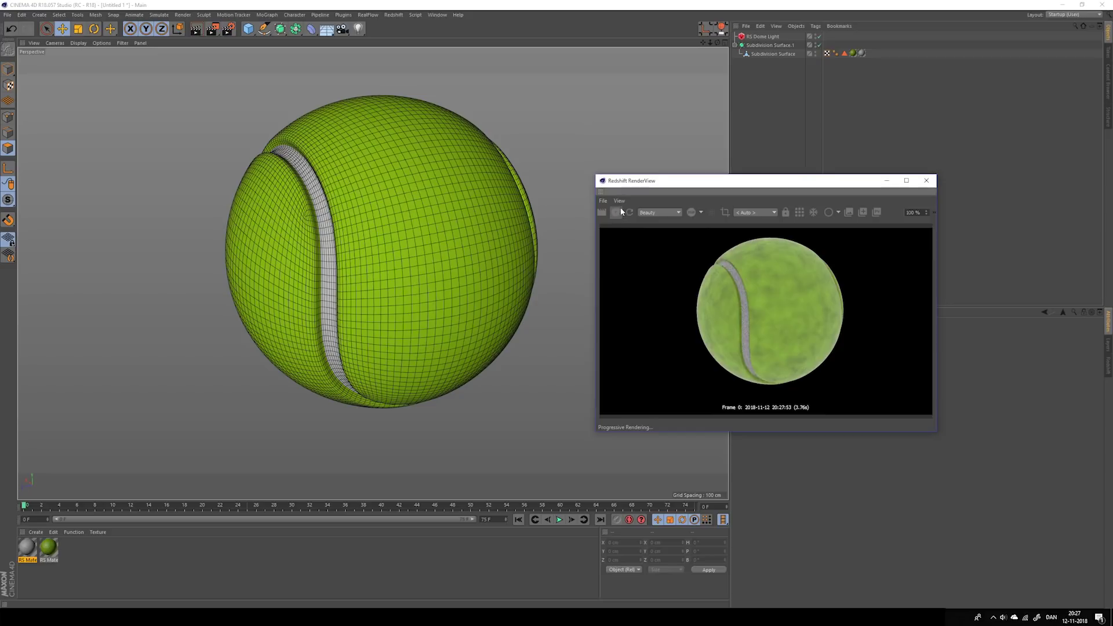
- Recall the seam's polygon selection and invert it to select the green felt polygons
{"action": "left_click", "coordinate": [348, 229]}
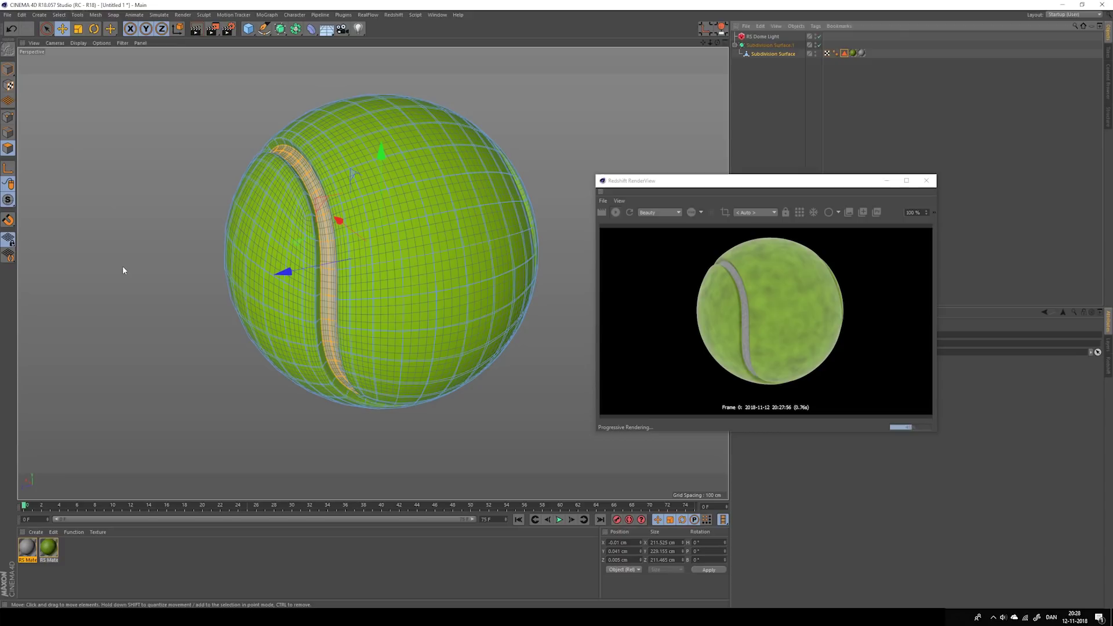
{"action": "key", "text": "u"}
{"action": "key", "text": "i"}
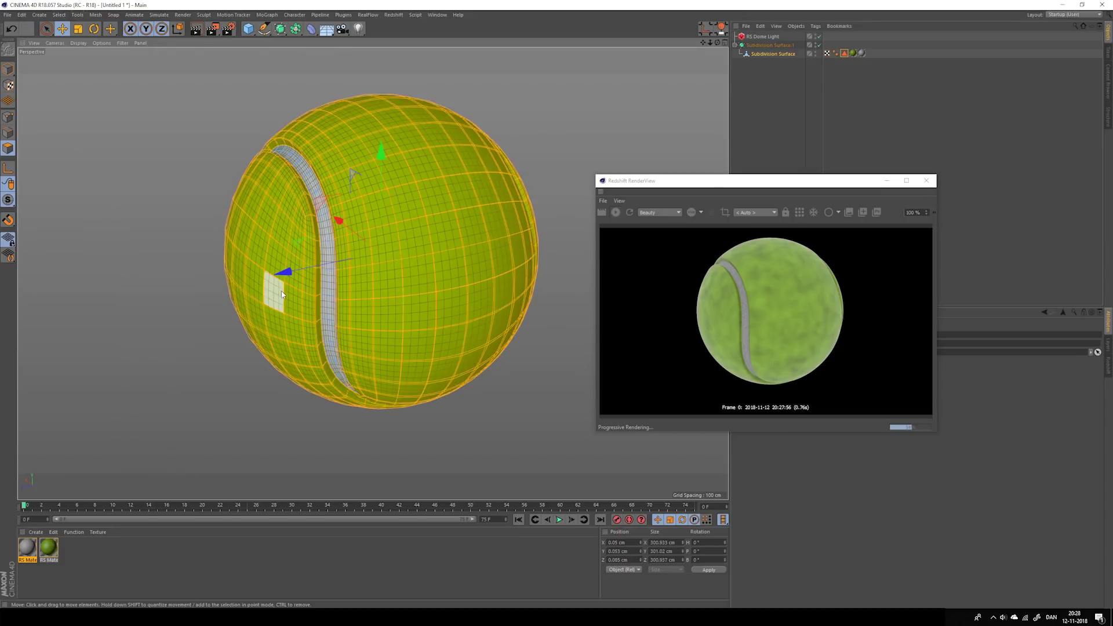
{"action": "scroll", "coordinate": [275, 292], "scroll_direction": "up", "scroll_amount": 3}
{"action": "mouse_move", "coordinate": [342, 267]}
{"action": "left_mouse_down", "text": "alt"}
{"action": "mouse_move", "coordinate": [369, 127]}
{"action": "mouse_move", "coordinate": [347, 341]}
{"action": "left_mouse_up", "text": "alt"}
{"action": "scroll", "coordinate": [333, 290], "scroll_direction": "down", "scroll_amount": 3}
{"action": "left_click_drag", "start_coordinate": [318, 238], "coordinate": [316, 273], "text": "alt"}
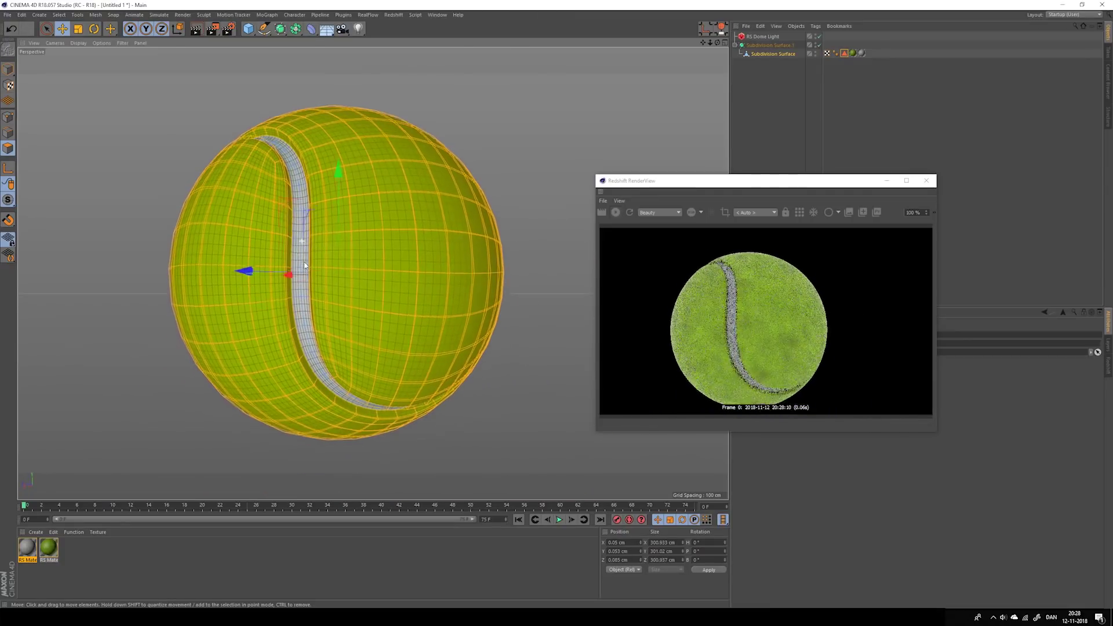
- Try adding a Hair object to the selected felt polygons, and delete it again
{"action": "left_click", "coordinate": [110, 15]}
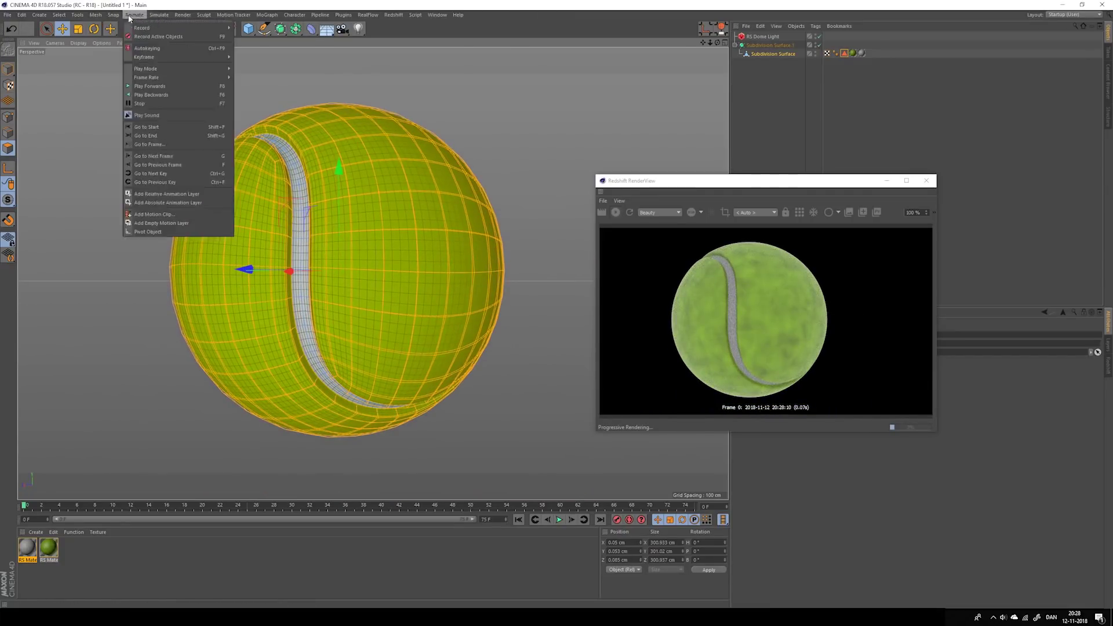
{"action": "mouse_move", "coordinate": [176, 69]}
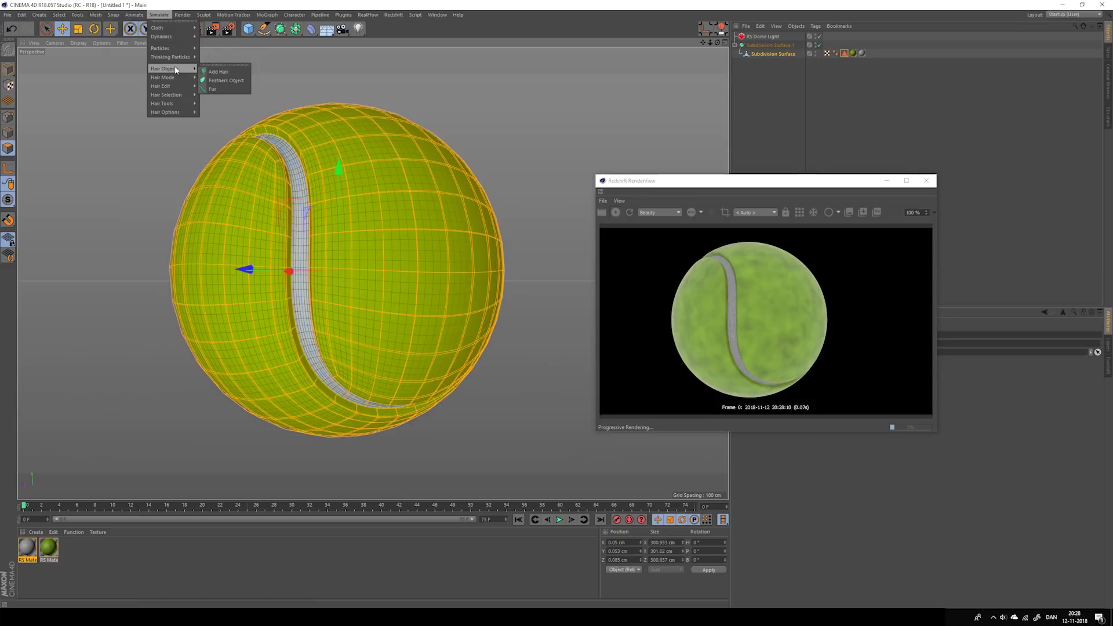
{"action": "left_click", "coordinate": [230, 74]}
{"action": "left_click_drag", "start_coordinate": [231, 193], "coordinate": [325, 266], "text": "alt"}
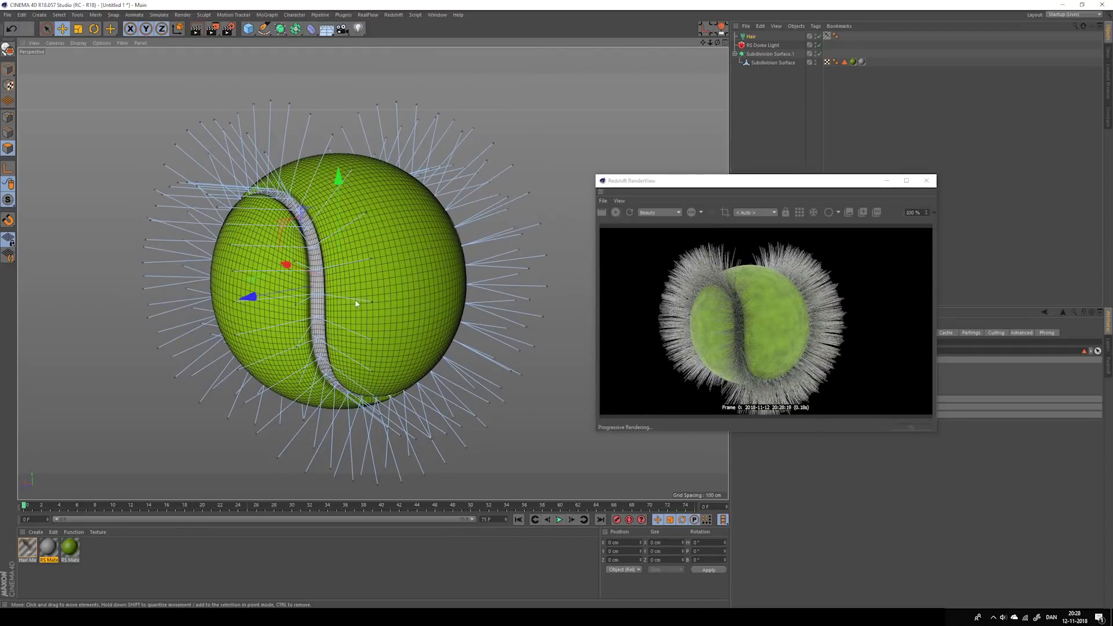
{"action": "key", "text": "Delete"}
{"action": "left_click", "coordinate": [787, 77]}
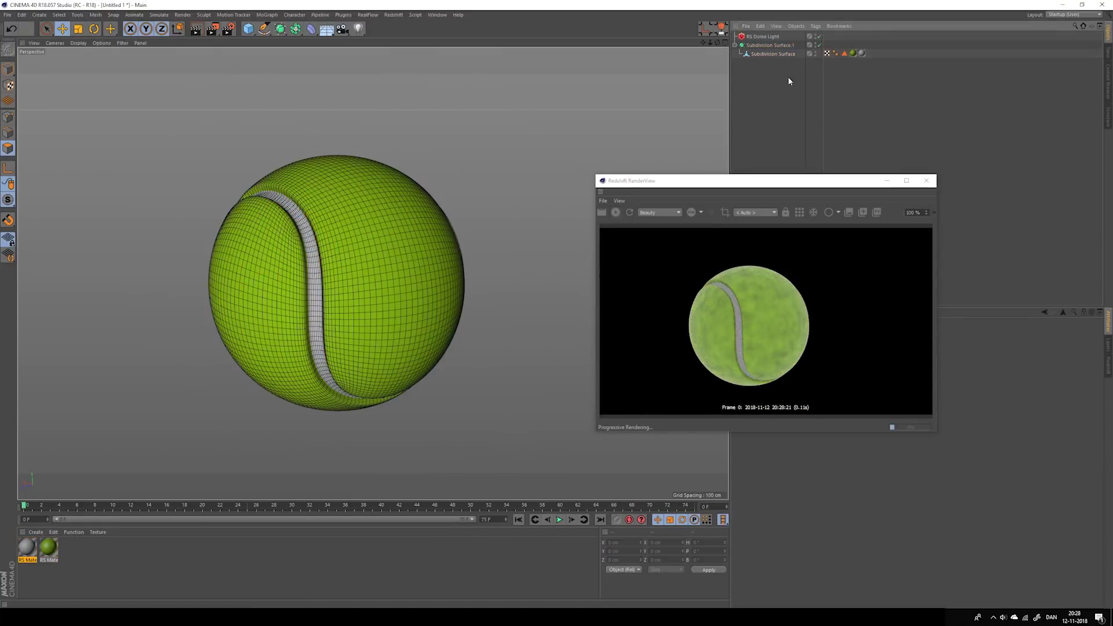
- Select the ball mesh and all of its green felt polygons, leaving out the seam
{"action": "left_click", "coordinate": [769, 52]}
{"action": "left_click", "coordinate": [7, 149]}
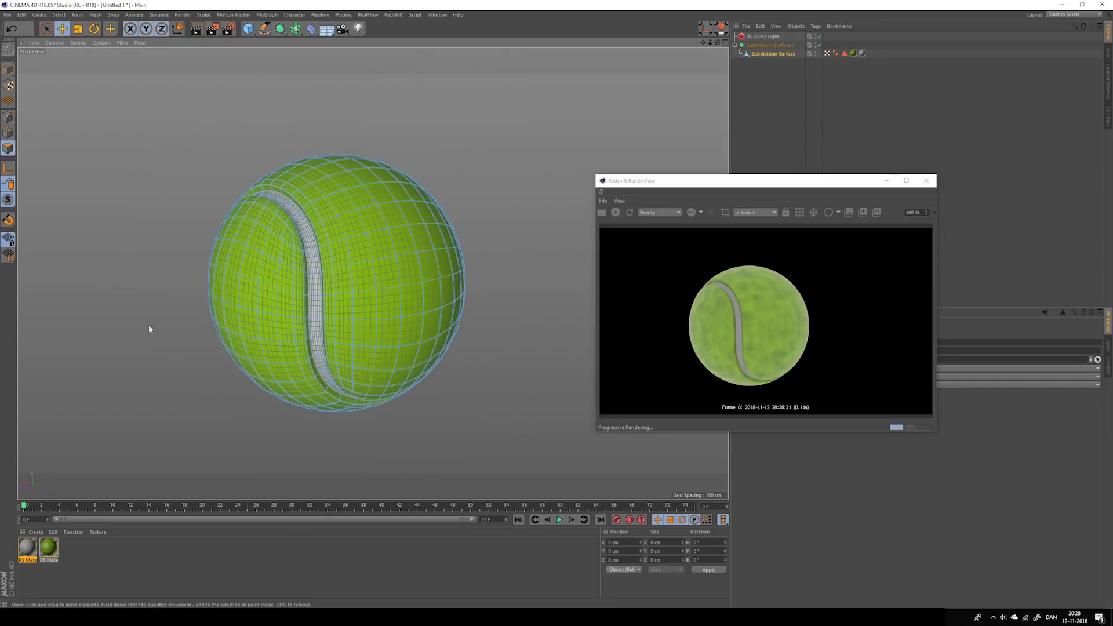
{"action": "middle_click_drag", "start_coordinate": [284, 303], "coordinate": [293, 288], "text": "alt"}
{"action": "scroll", "coordinate": [229, 241], "scroll_direction": "up", "scroll_amount": 3}
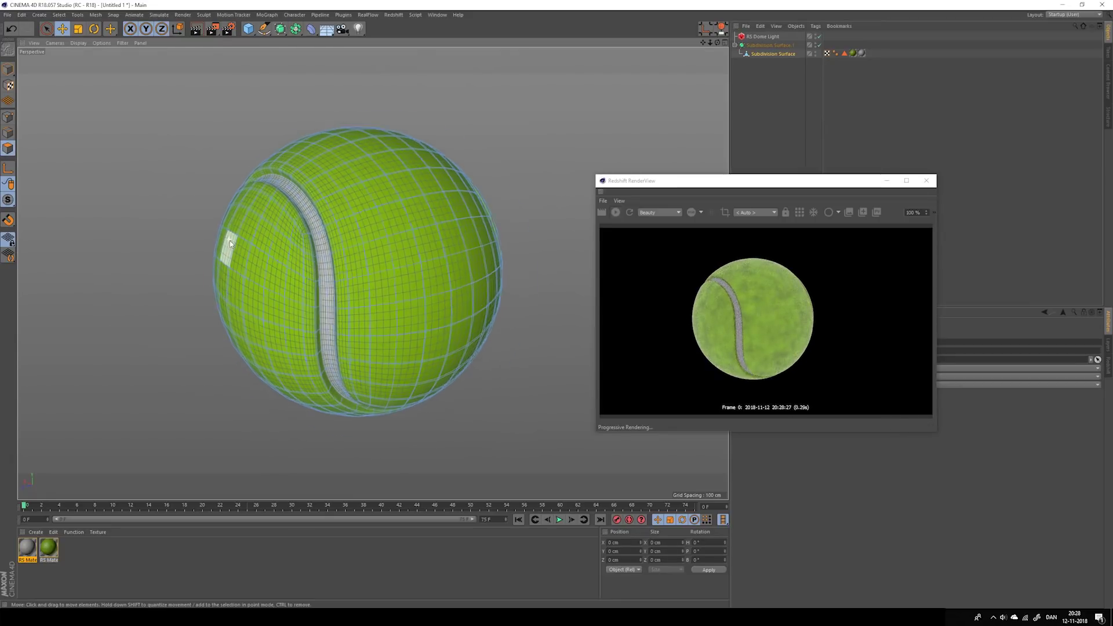
{"action": "middle_click_drag", "start_coordinate": [360, 231], "coordinate": [367, 207], "text": "alt"}
{"action": "key", "text": "ctrl+a"}
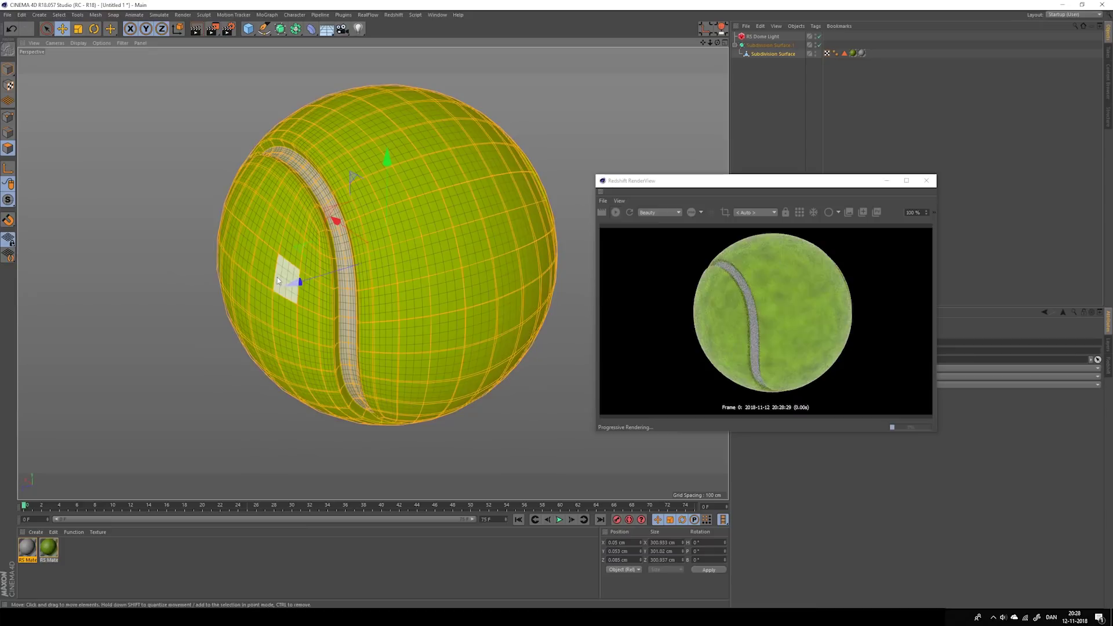
{"action": "left_click", "coordinate": [60, 15]}
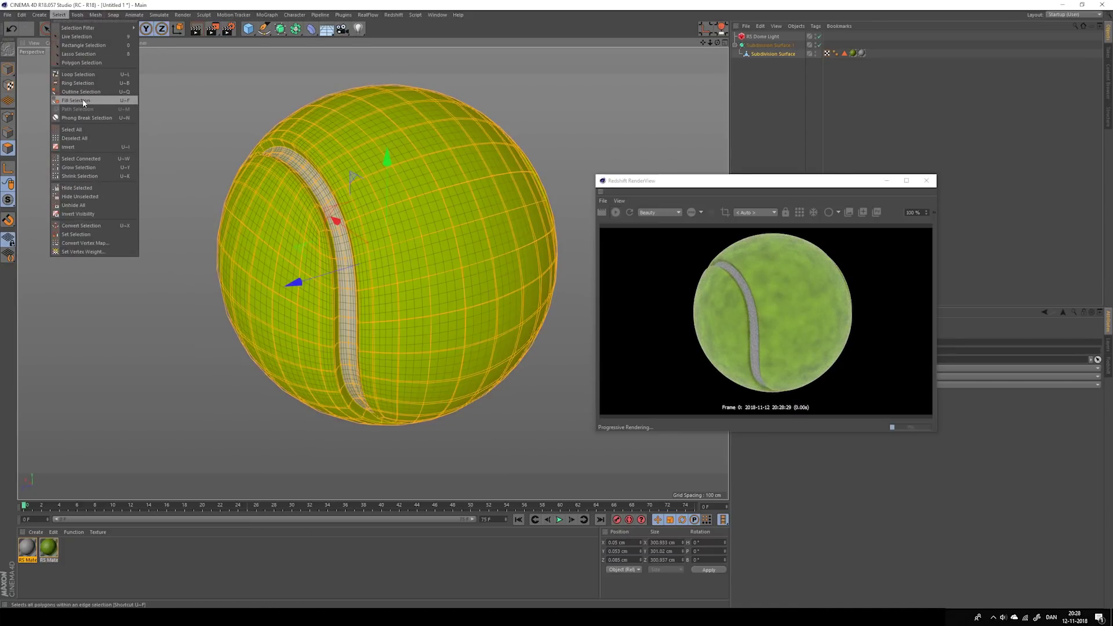
{"action": "left_click", "coordinate": [79, 83]}
{"action": "scroll", "coordinate": [348, 231], "scroll_direction": "up", "scroll_amount": 3}
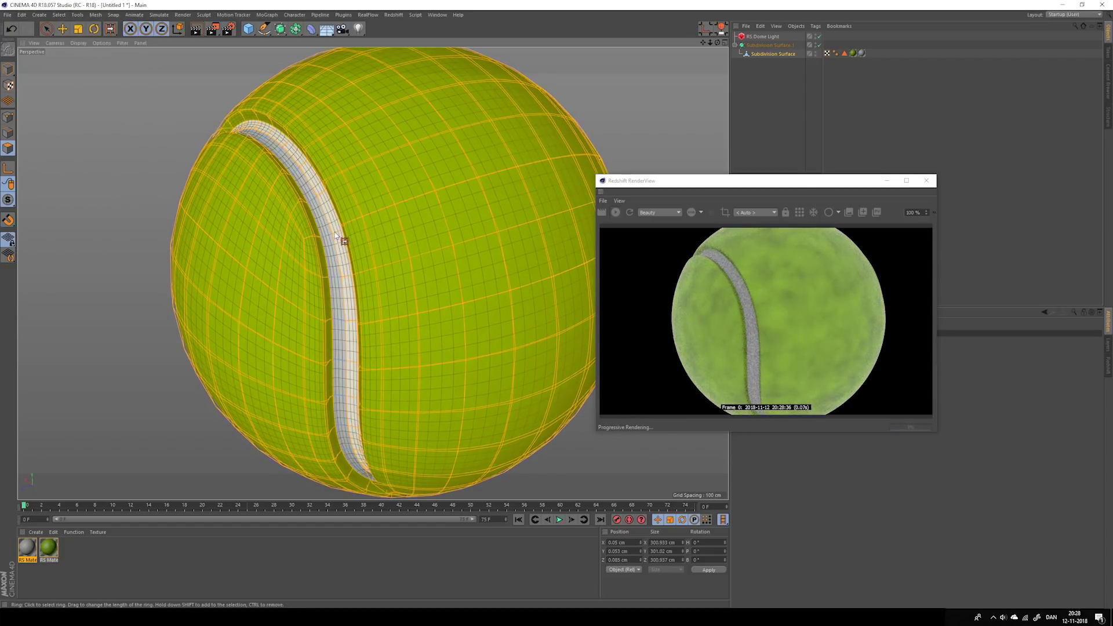
{"action": "scroll", "coordinate": [307, 258], "scroll_direction": "down", "scroll_amount": 3}
{"action": "scroll", "coordinate": [312, 260], "scroll_direction": "up", "scroll_amount": 2}
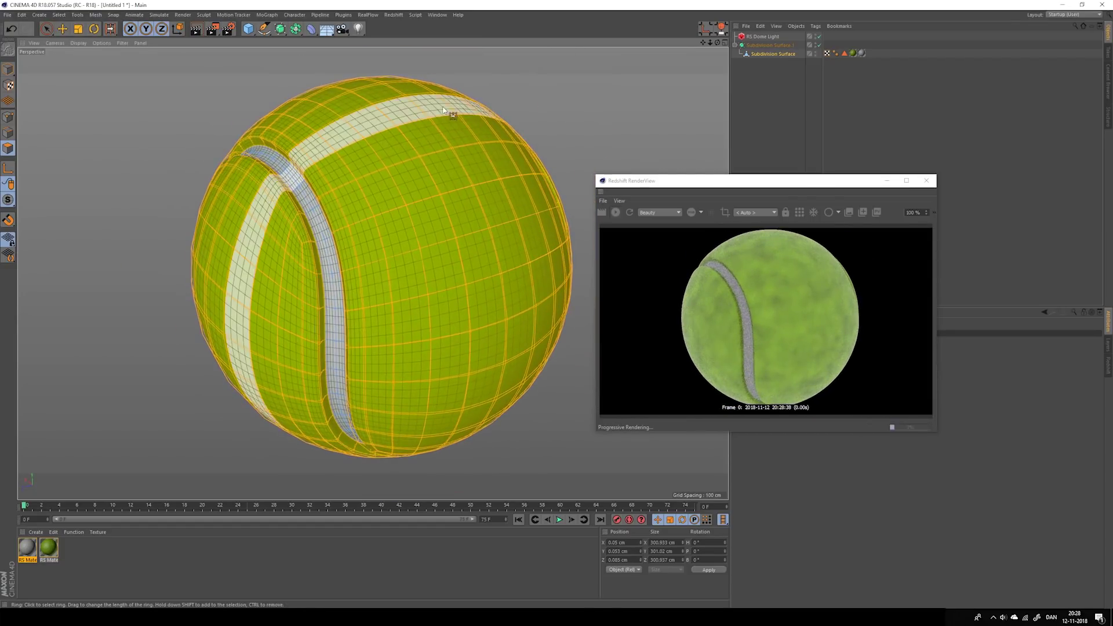
- Add a Hair object to the selected felt polygons and move the RenderView window off the object settings
{"action": "left_click", "coordinate": [141, 15]}
{"action": "mouse_move", "coordinate": [159, 15]}
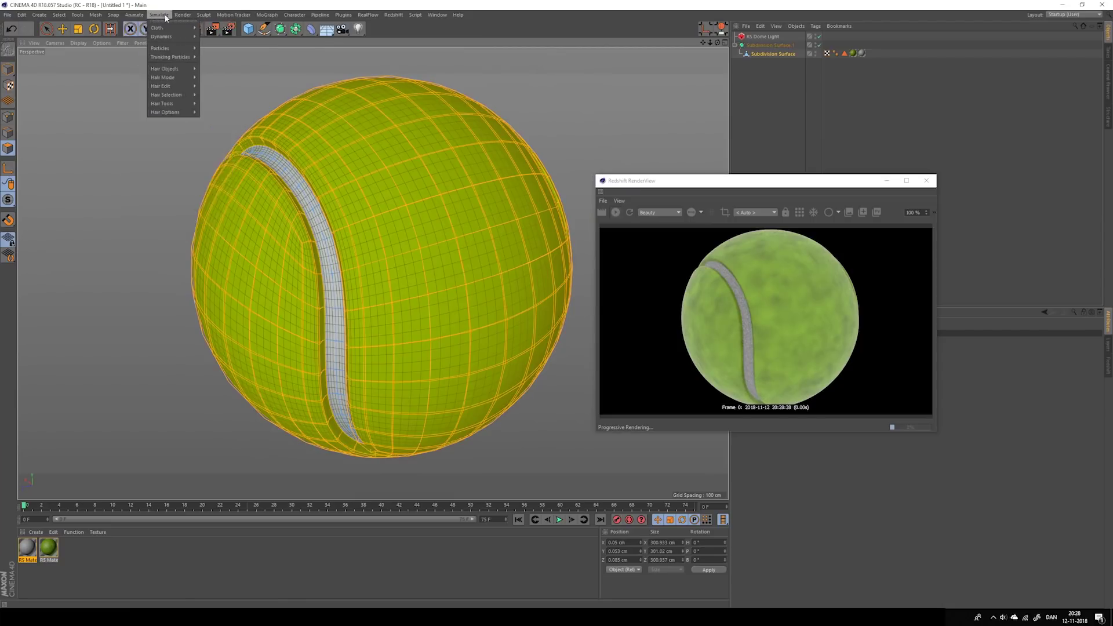
{"action": "mouse_move", "coordinate": [184, 69]}
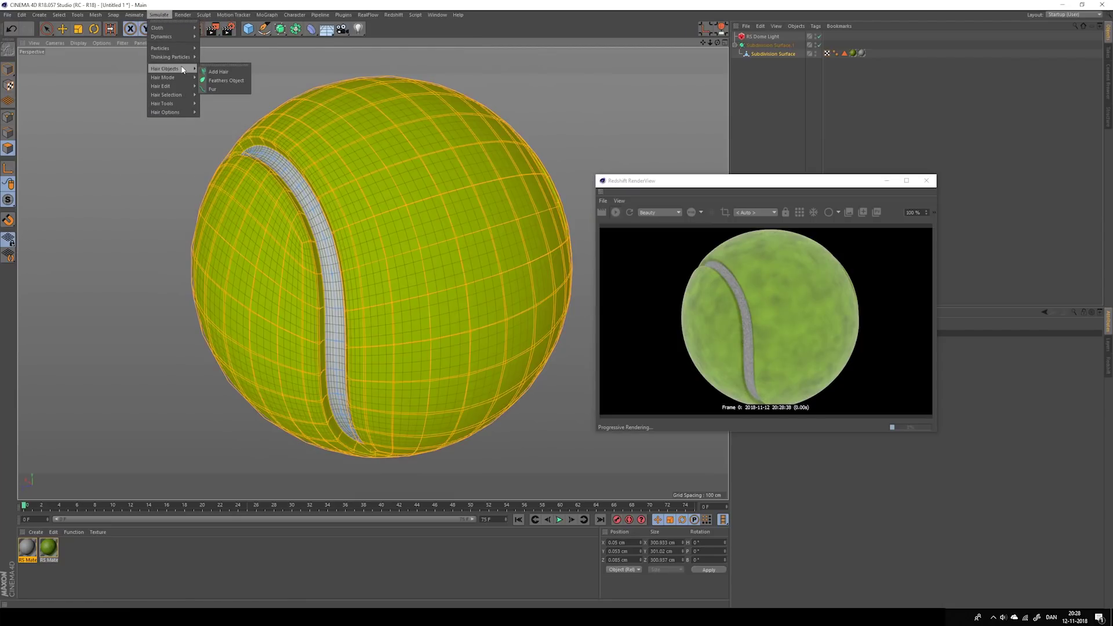
{"action": "left_click", "coordinate": [224, 72]}
{"action": "scroll", "coordinate": [358, 287], "scroll_direction": "down", "scroll_amount": 3}
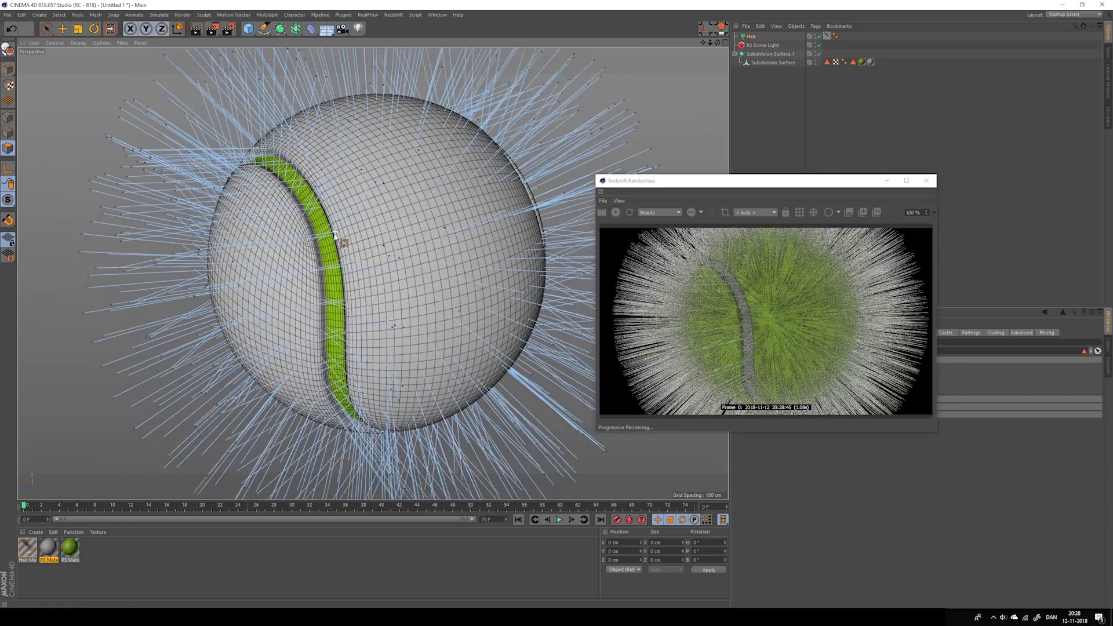
{"action": "middle_click_drag", "start_coordinate": [358, 287], "coordinate": [372, 318], "text": "alt"}
{"action": "left_click_drag", "start_coordinate": [847, 182], "coordinate": [594, 47]}
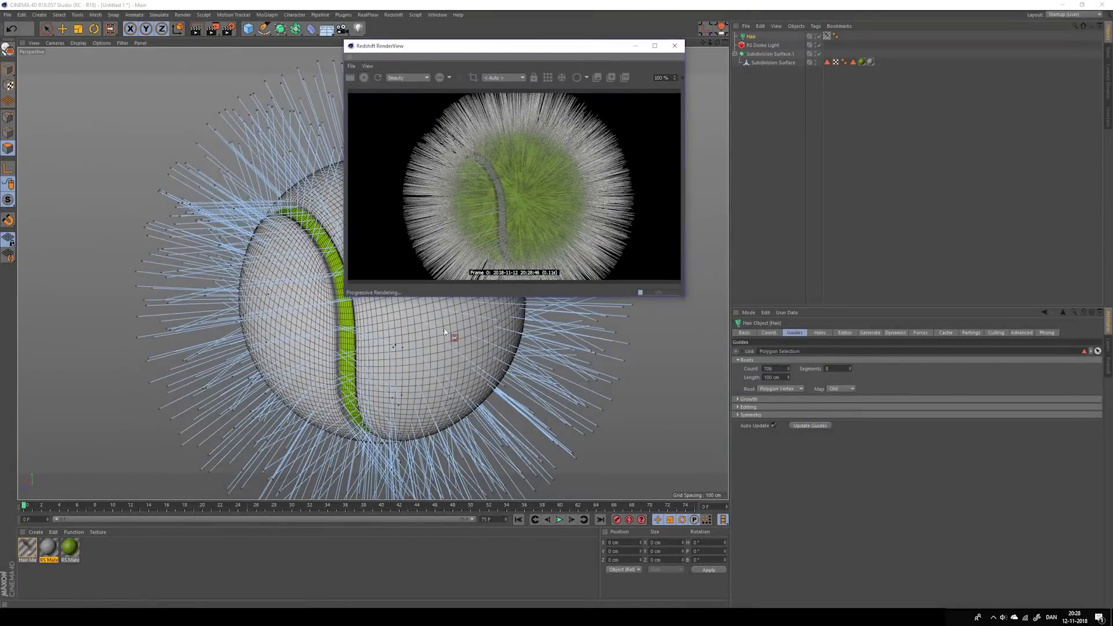
- Show the Hair object's material tag settings and create a new Redshift Hair material
{"action": "left_click", "coordinate": [134, 571]}
{"action": "left_click", "coordinate": [749, 36]}
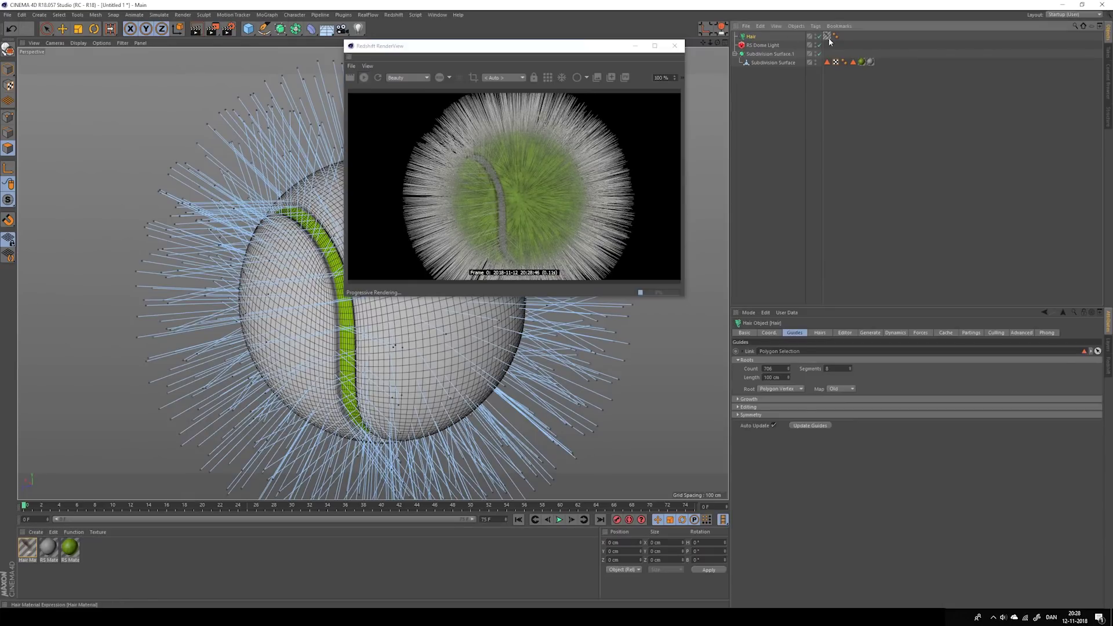
{"action": "left_click", "coordinate": [828, 36]}
{"action": "left_click", "coordinate": [35, 531]}
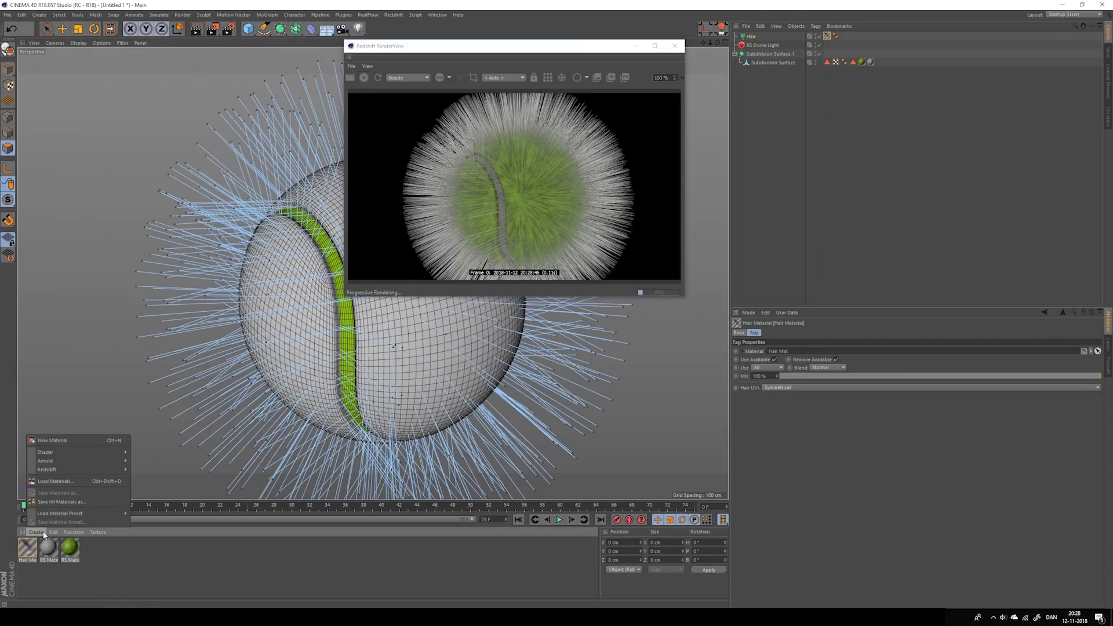
{"action": "mouse_move", "coordinate": [58, 470]}
{"action": "mouse_move", "coordinate": [149, 469]}
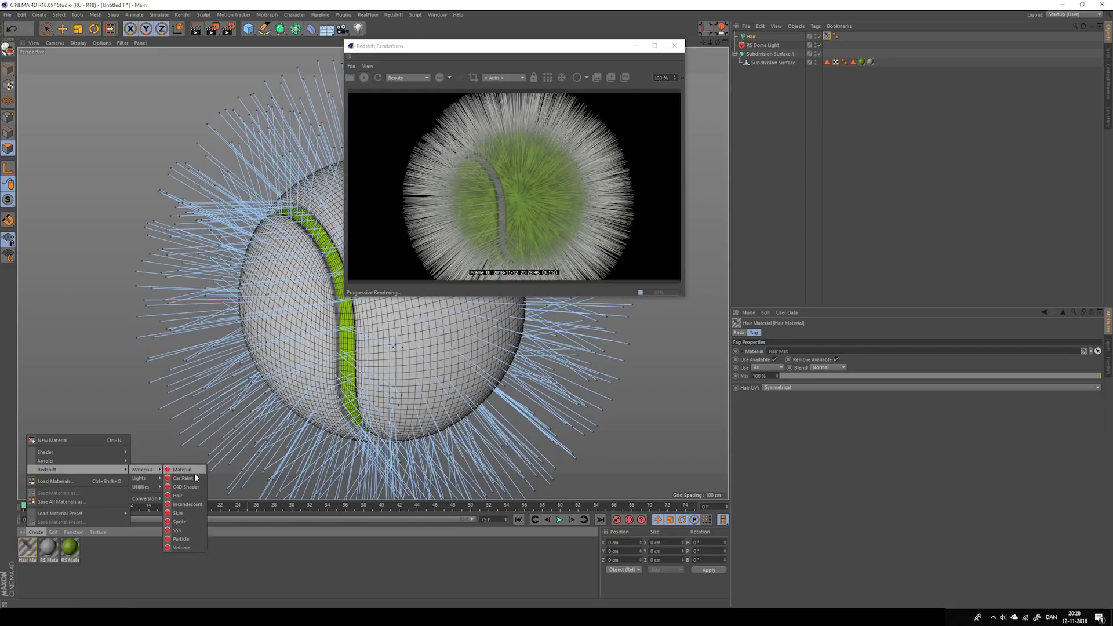
{"action": "left_click", "coordinate": [178, 495]}
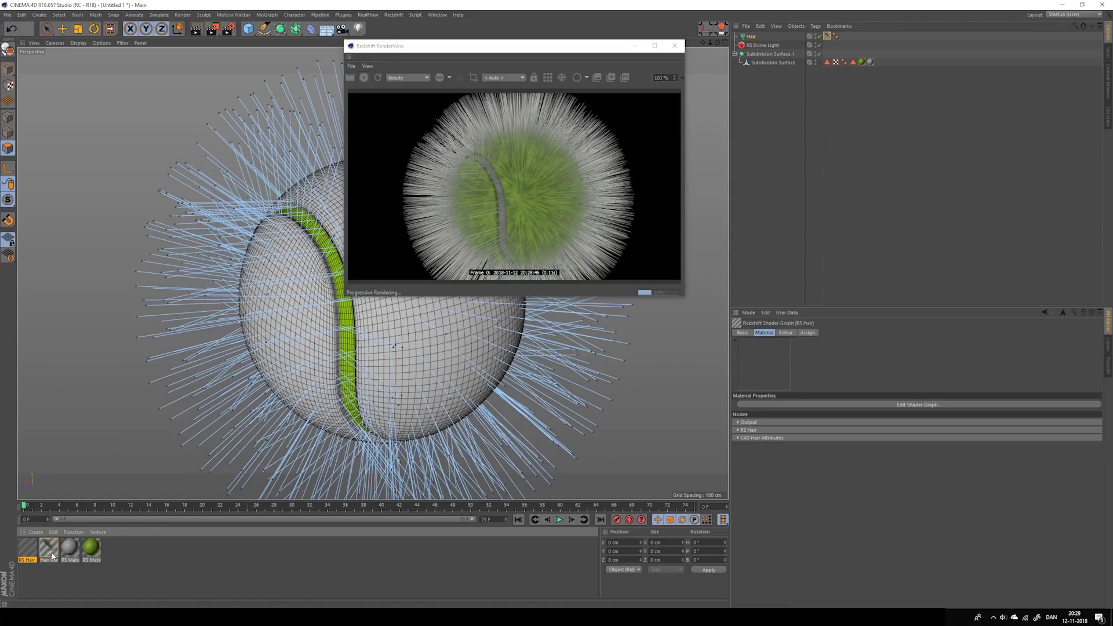
- Open the Hair Mat material for editing, and set the Hair object's guide length to 12 cm with the RenderView window moved aside
{"action": "left_click", "coordinate": [51, 548]}
{"action": "double_click", "coordinate": [50, 551]}
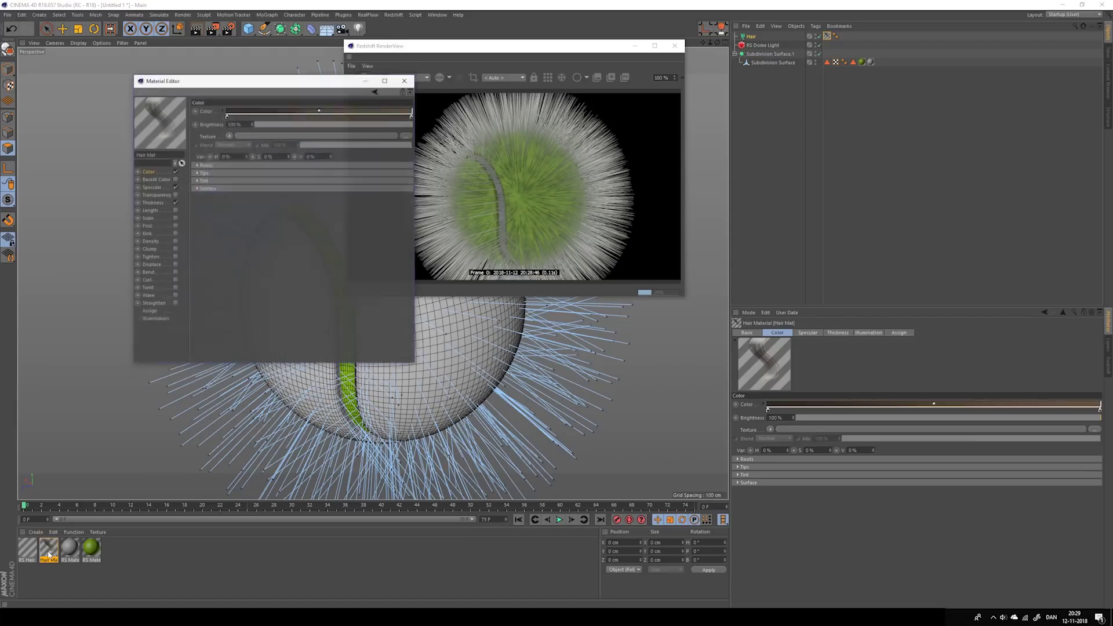
{"action": "left_click", "coordinate": [766, 38]}
{"action": "left_click_drag", "start_coordinate": [555, 47], "coordinate": [627, 53]}
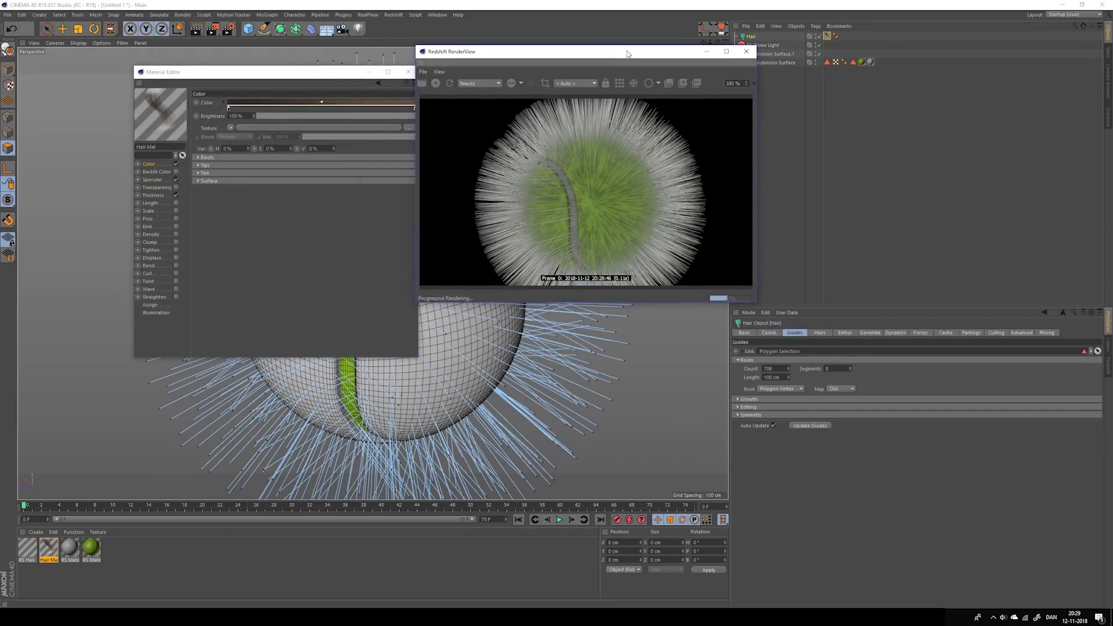
{"action": "double_click", "coordinate": [779, 378]}
{"action": "type", "text": "1"}
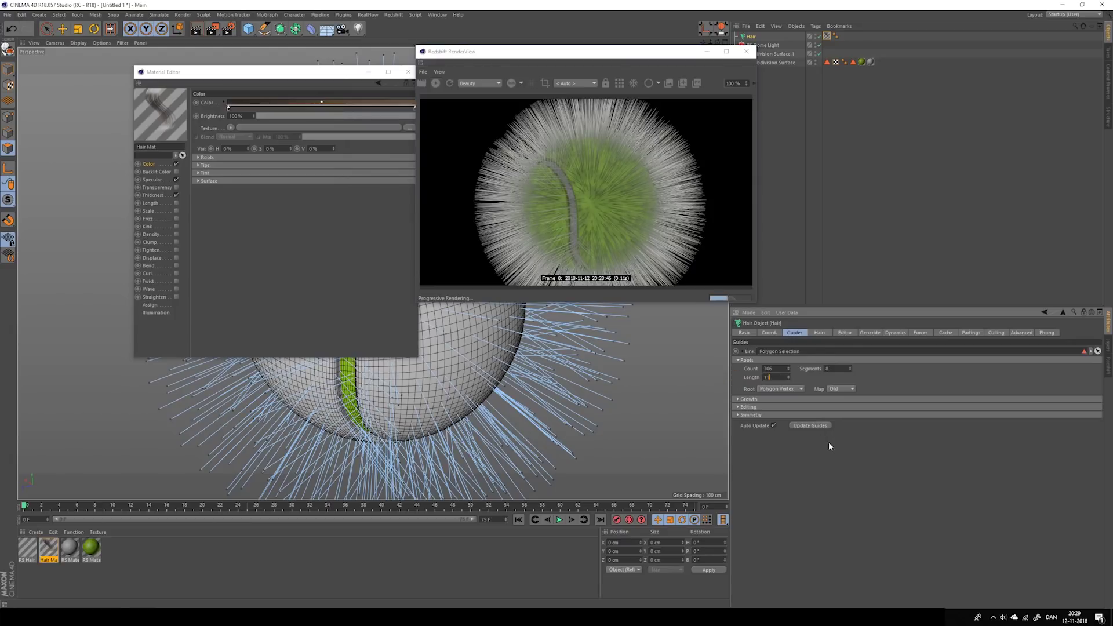
{"action": "type", "text": "2"}
{"action": "key", "text": "Return"}
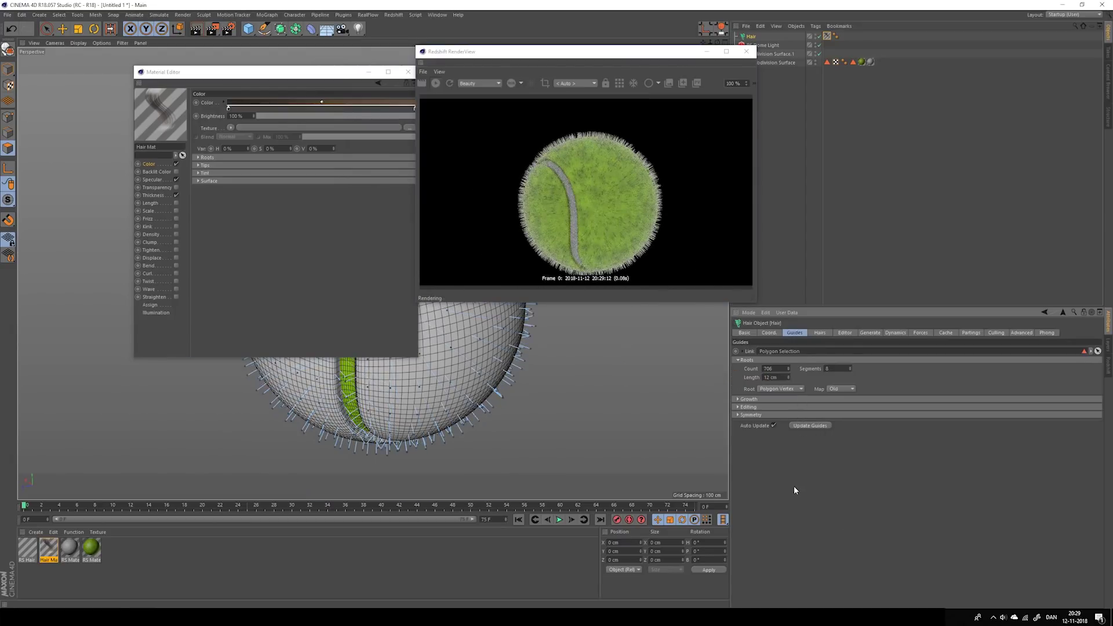
- Set the Hair object's guide segments to 5 and reduce the segments of its generated hairs
{"action": "middle_click_drag", "start_coordinate": [434, 393], "coordinate": [565, 404], "text": "alt"}
{"action": "double_click", "coordinate": [826, 369]}
{"action": "type", "text": "5"}
{"action": "key", "text": "Return"}
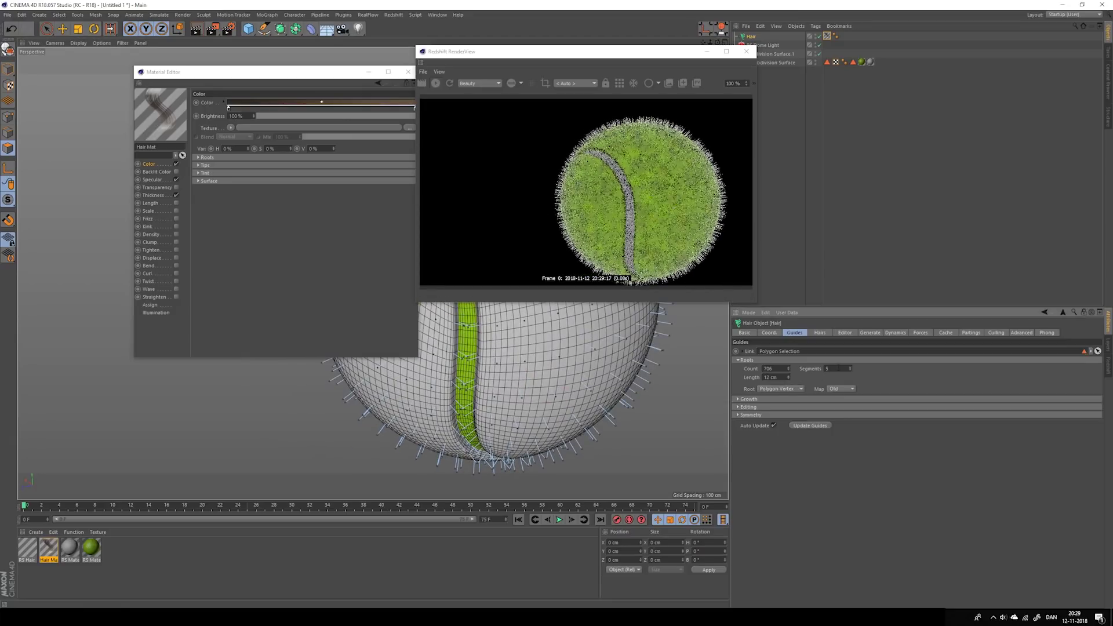
{"action": "middle_click_drag", "start_coordinate": [502, 335], "coordinate": [482, 346], "text": "alt"}
{"action": "left_click", "coordinate": [819, 333]}
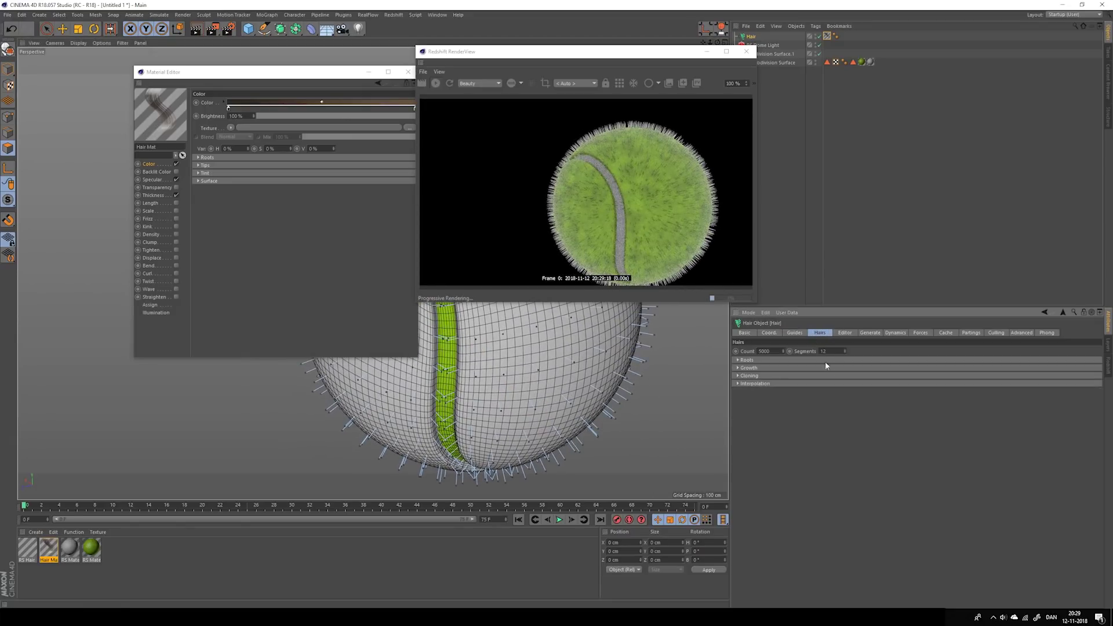
{"action": "double_click", "coordinate": [832, 351]}
{"action": "type", "text": "4"}
{"action": "key", "text": "Return"}
- Set the Hair object's hair count to 10000 and its number of clones to 5
{"action": "left_click", "coordinate": [749, 376]}
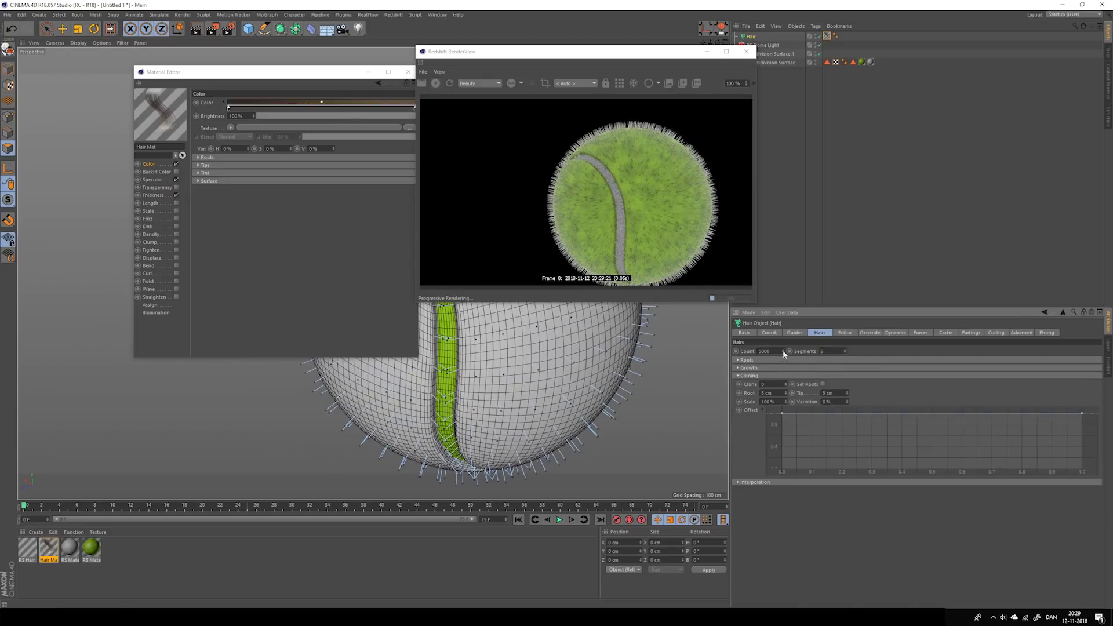
{"action": "double_click", "coordinate": [763, 350]}
{"action": "type", "text": "1000"}
{"action": "key", "text": "Return"}
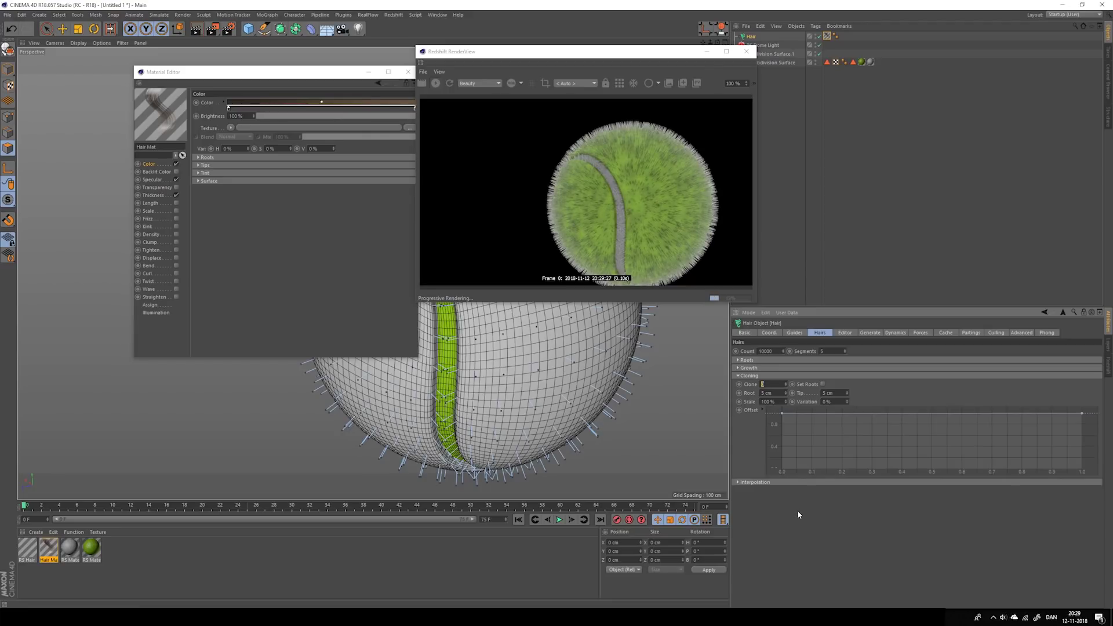
{"action": "type", "text": "5"}
{"action": "key", "text": "Return"}
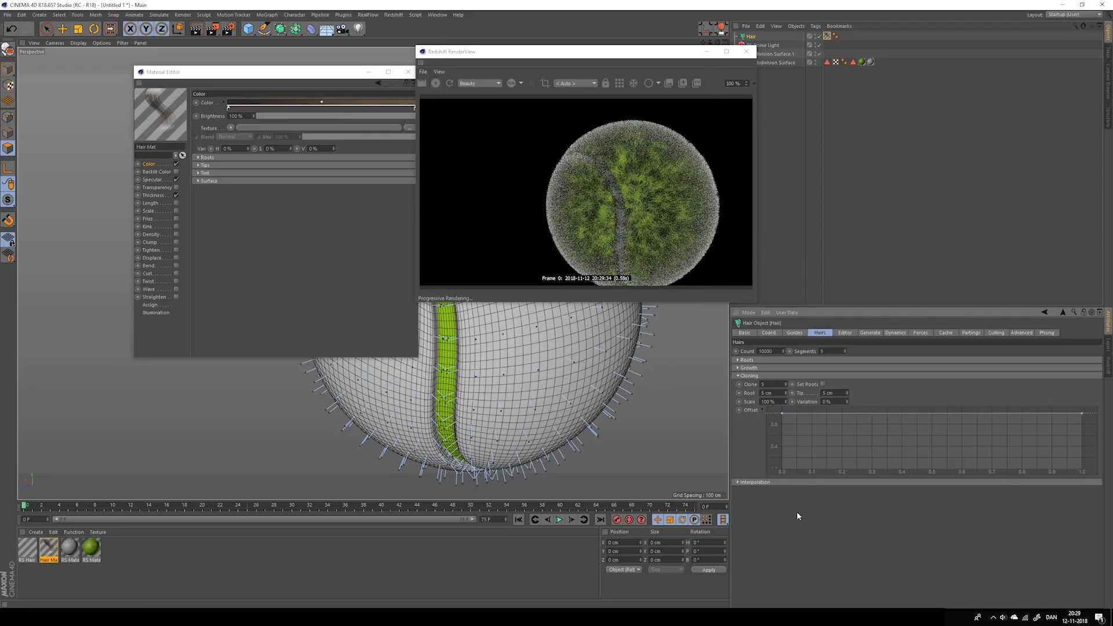
- Move the RenderView window clear of the object list and raise the RS Dome Light's exposure to about 0.09
{"action": "middle_click", "coordinate": [491, 370]}
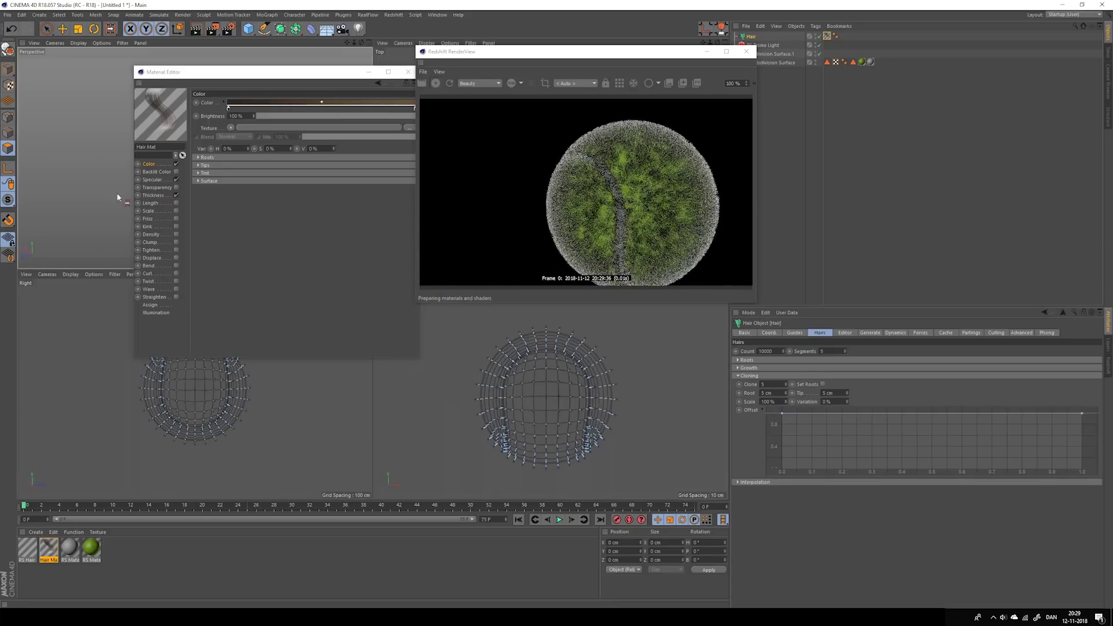
{"action": "middle_click", "coordinate": [75, 125]}
{"action": "middle_click_drag", "start_coordinate": [551, 380], "coordinate": [451, 402], "text": "alt"}
{"action": "scroll", "coordinate": [382, 381], "scroll_direction": "up", "scroll_amount": 1}
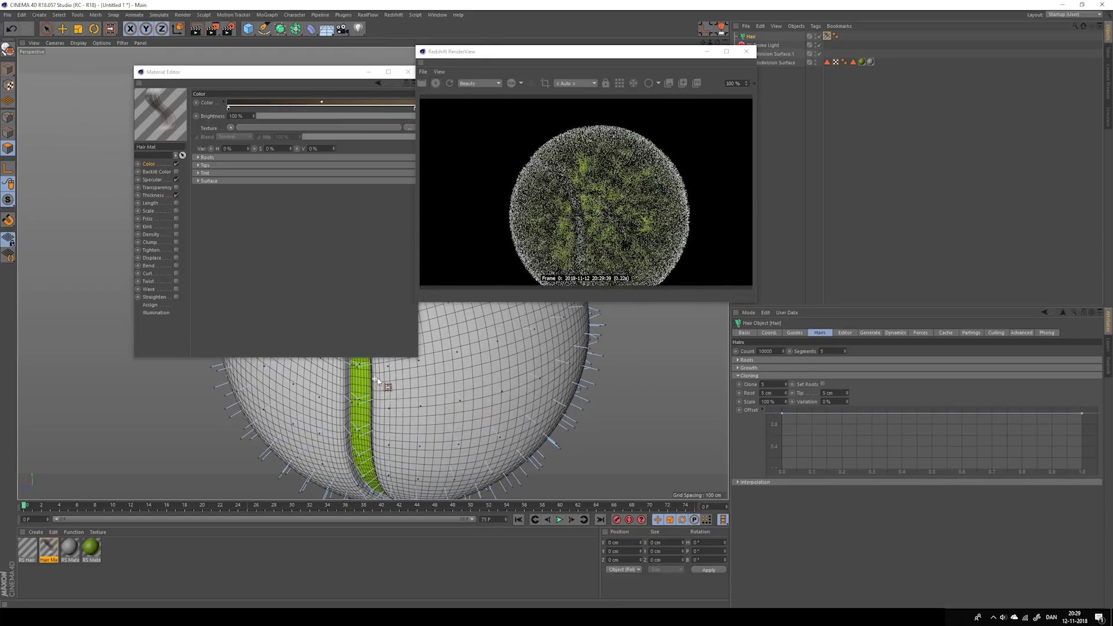
{"action": "left_click_drag", "start_coordinate": [711, 55], "coordinate": [674, 47]}
{"action": "left_click", "coordinate": [763, 45]}
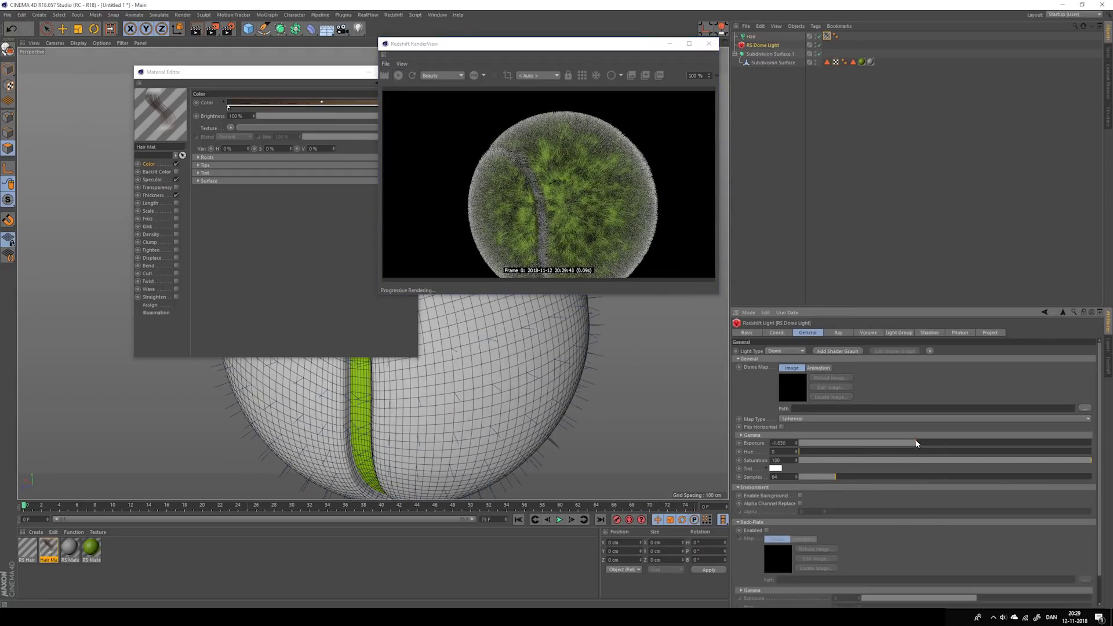
{"action": "left_click_drag", "start_coordinate": [945, 443], "coordinate": [947, 444]}
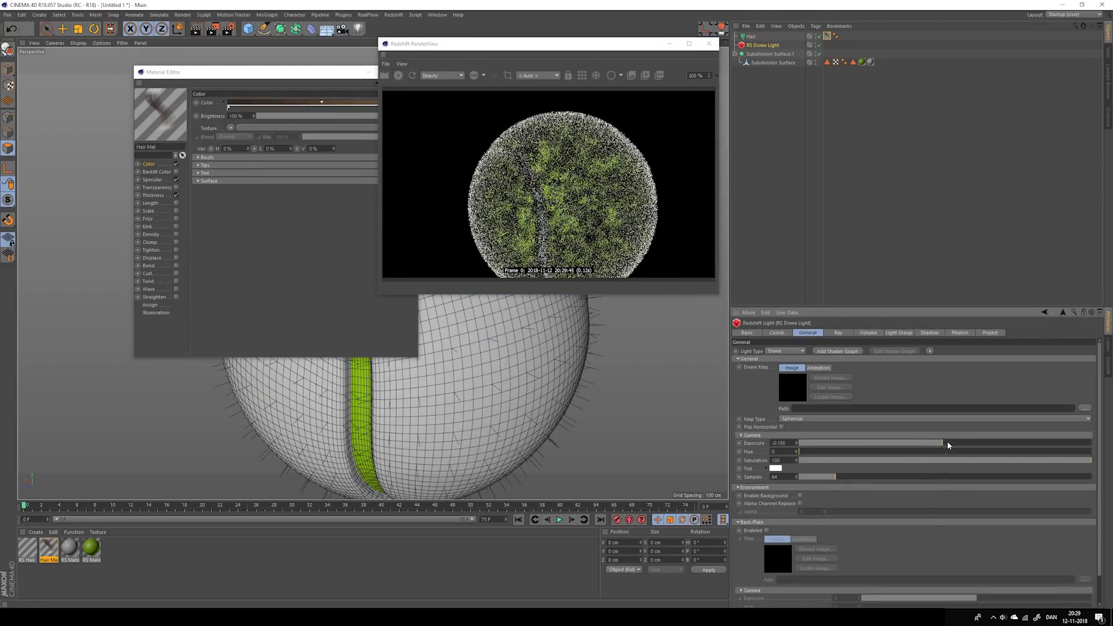
{"action": "left_click", "coordinate": [863, 214]}
- Add a Redshift Physical Sun light to the scene and disable the RS Dome Light
{"action": "left_click_drag", "start_coordinate": [462, 405], "coordinate": [455, 340], "text": "alt"}
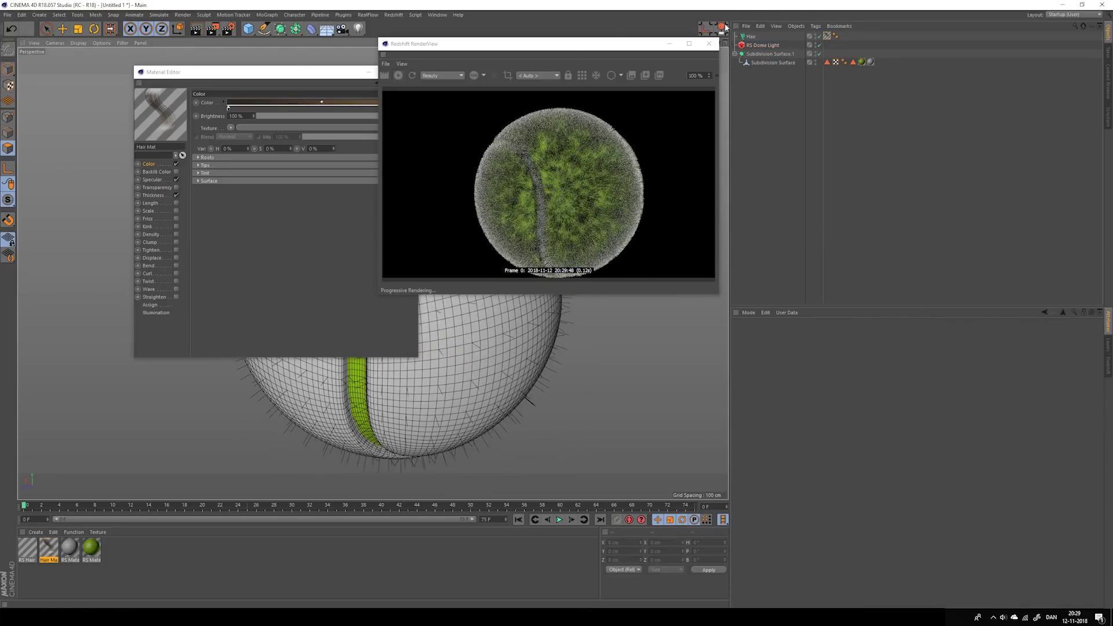
{"action": "left_click", "coordinate": [393, 15]}
{"action": "mouse_move", "coordinate": [403, 40]}
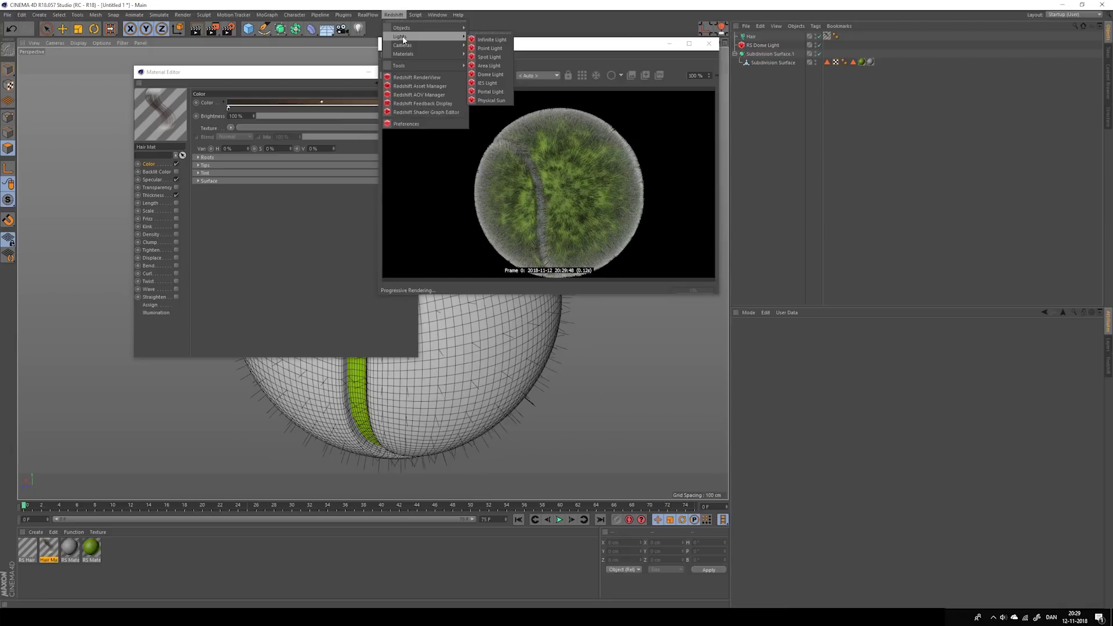
{"action": "left_click", "coordinate": [491, 100]}
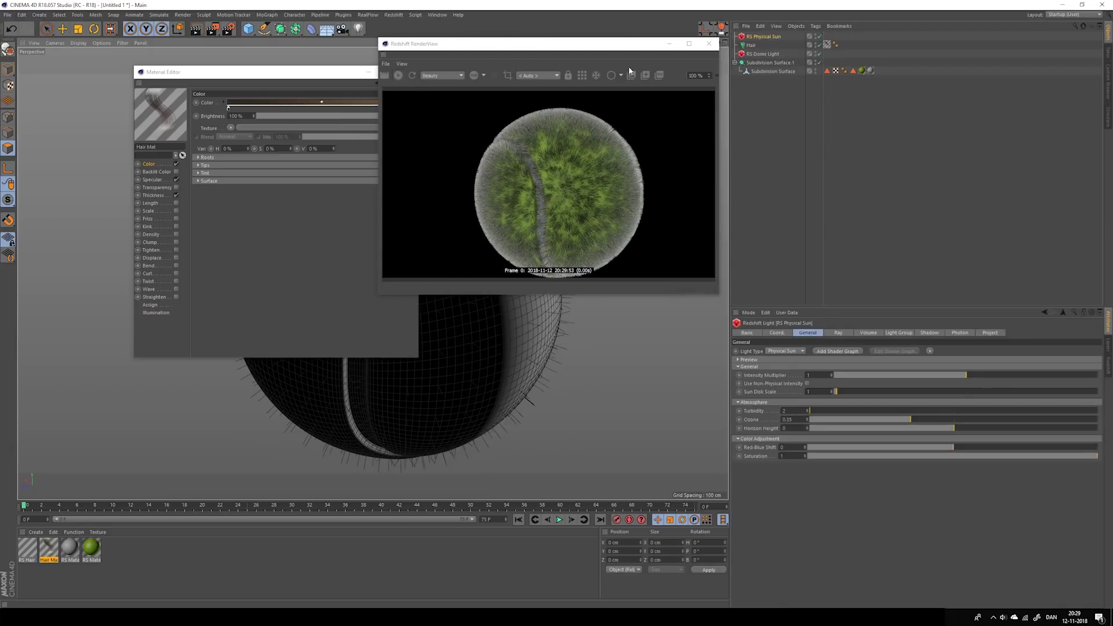
{"action": "left_click", "coordinate": [818, 53]}
- Clear the RenderView and Material Editor windows off the viewport and rotate the Physical Sun towards the ball's visible side
{"action": "key", "text": "r"}
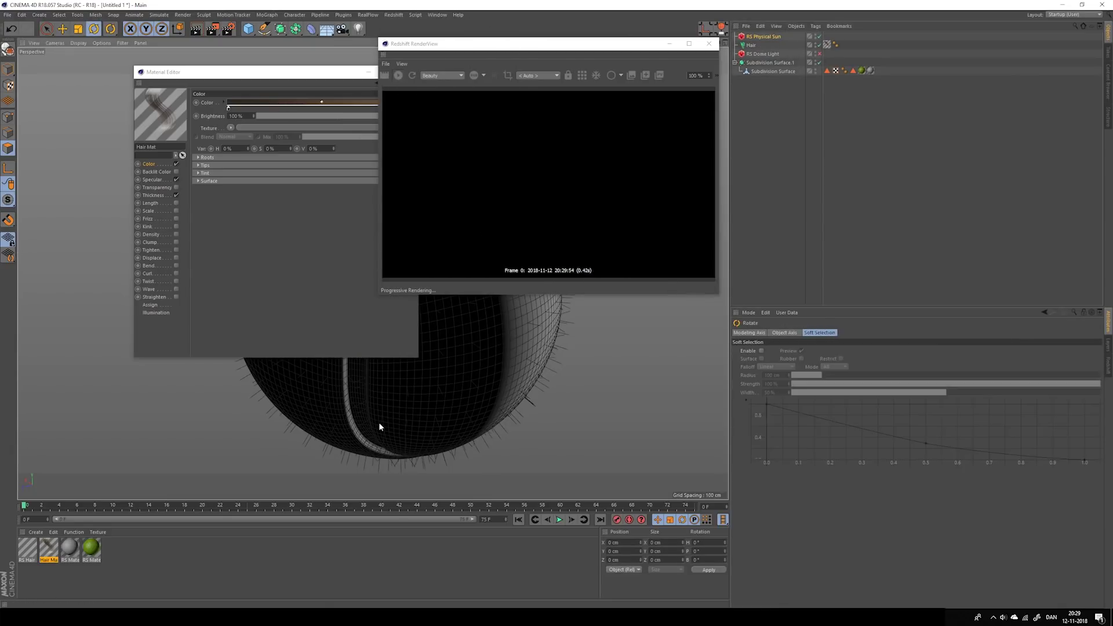
{"action": "left_click_drag", "start_coordinate": [430, 332], "coordinate": [477, 134]}
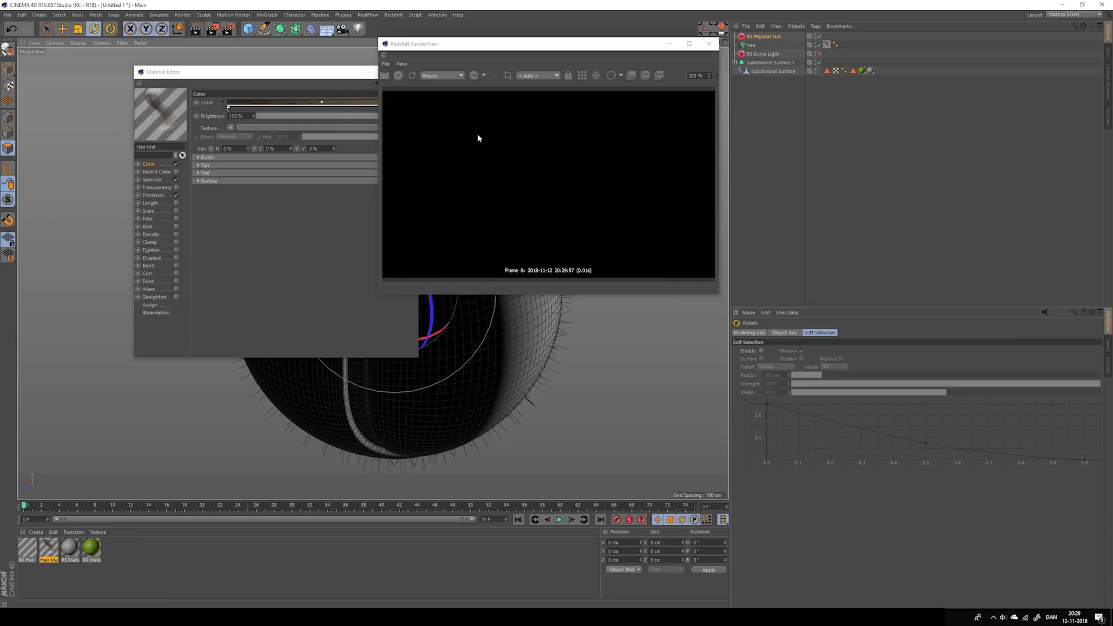
{"action": "left_click_drag", "start_coordinate": [481, 44], "coordinate": [688, 77]}
{"action": "left_click", "coordinate": [369, 72]}
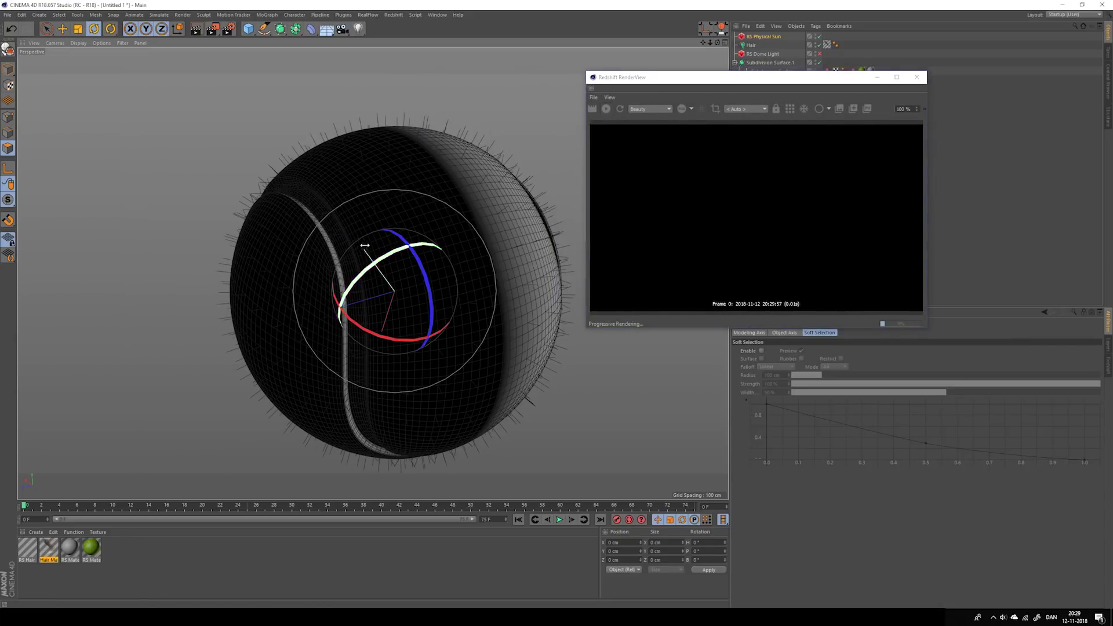
{"action": "left_click_drag", "start_coordinate": [365, 245], "coordinate": [349, 162]}
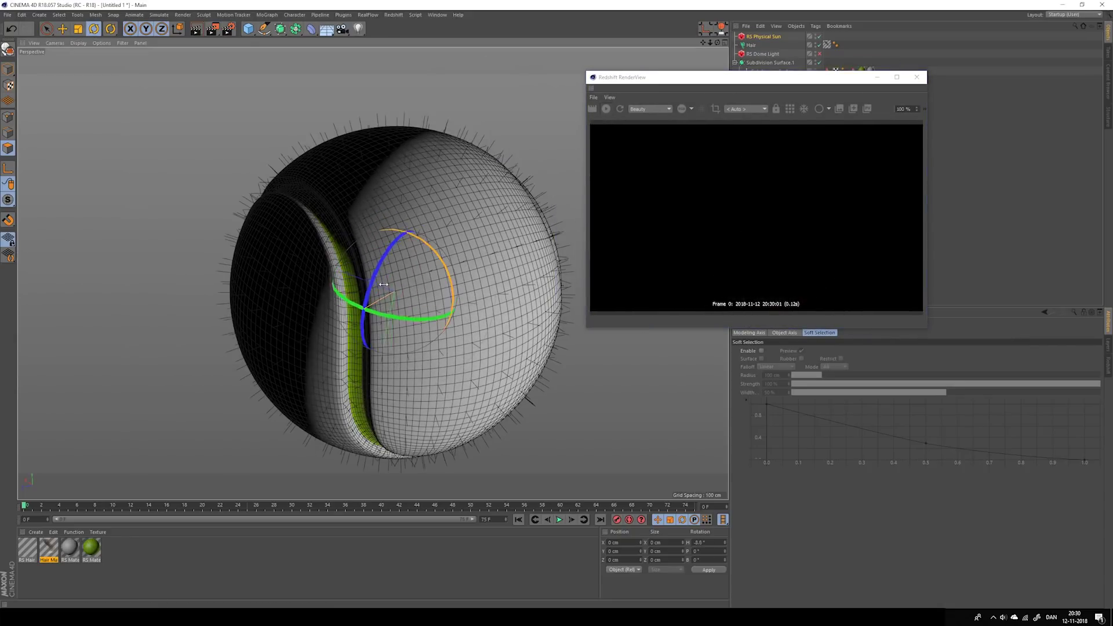
{"action": "left_click_drag", "start_coordinate": [383, 284], "coordinate": [382, 258]}
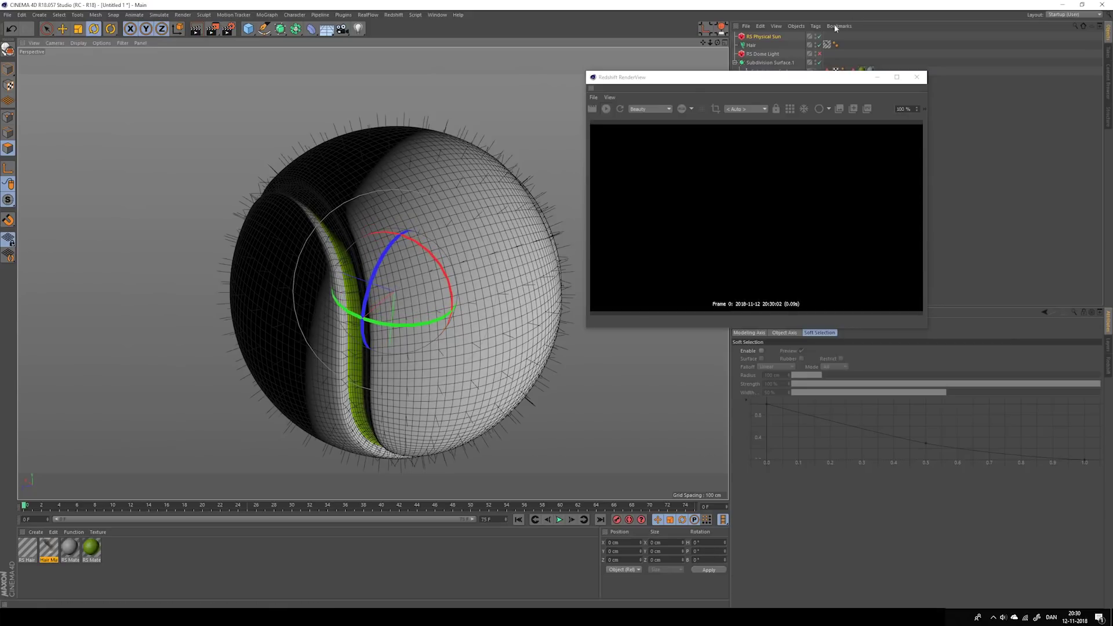
- Rotate the Physical Sun further so it lights the front of the ball, and set its intensity multiplier to about 1.025
{"action": "left_click", "coordinate": [766, 38]}
{"action": "left_click_drag", "start_coordinate": [967, 375], "coordinate": [1018, 374]}
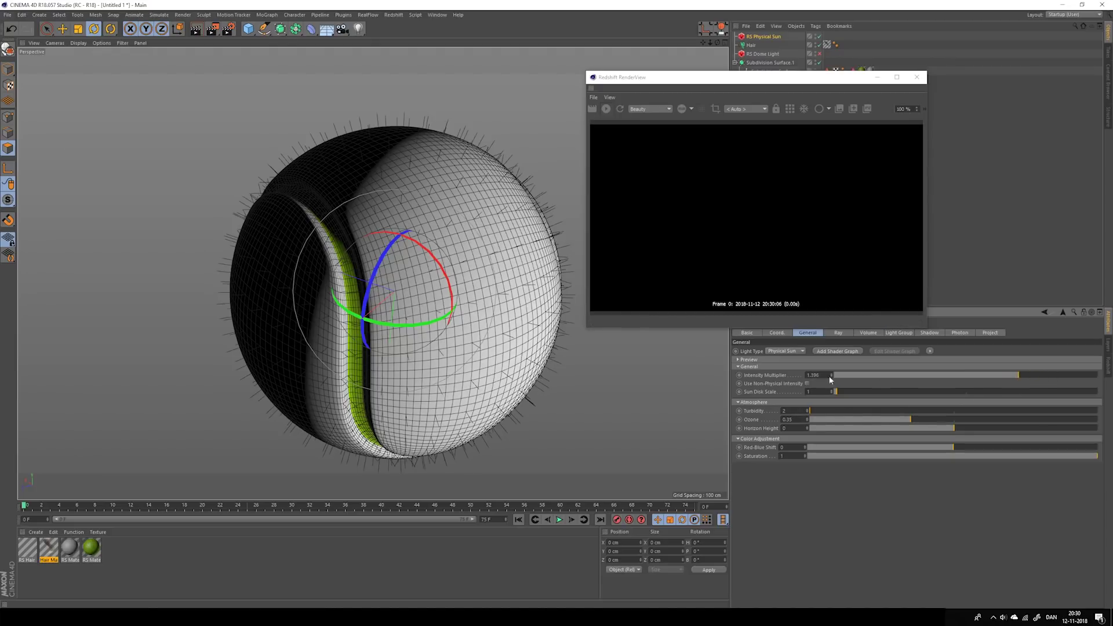
{"action": "left_click_drag", "start_coordinate": [400, 264], "coordinate": [404, 241]}
{"action": "mouse_move", "coordinate": [447, 307]}
{"action": "left_mouse_down"}
{"action": "mouse_move", "coordinate": [446, 292]}
{"action": "mouse_move", "coordinate": [392, 292]}
{"action": "left_mouse_up"}
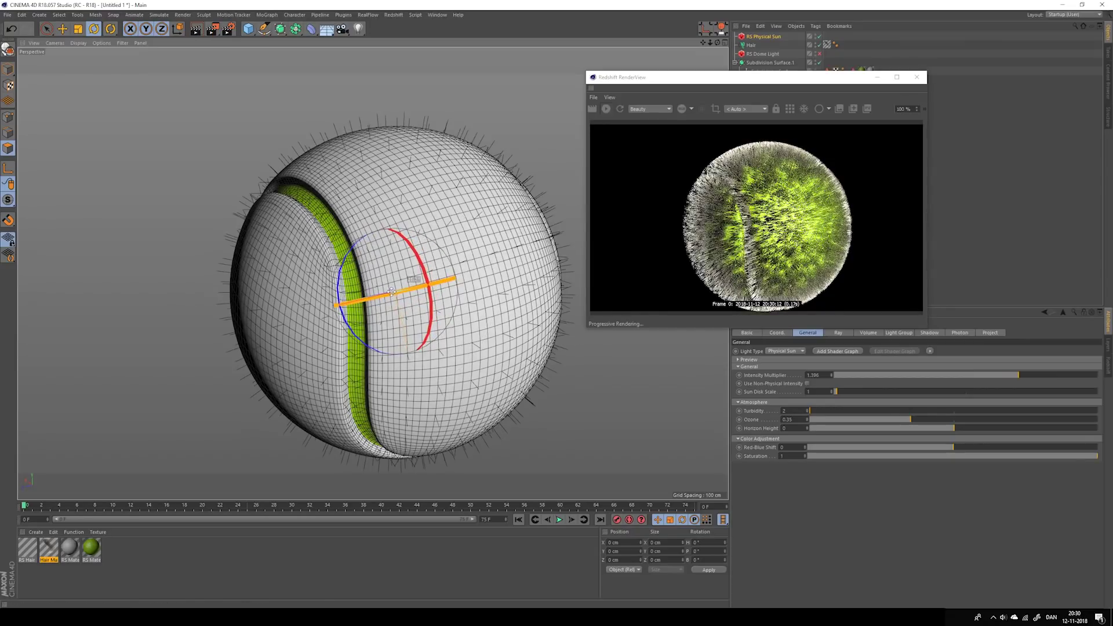
{"action": "left_click_drag", "start_coordinate": [1013, 376], "coordinate": [970, 375]}
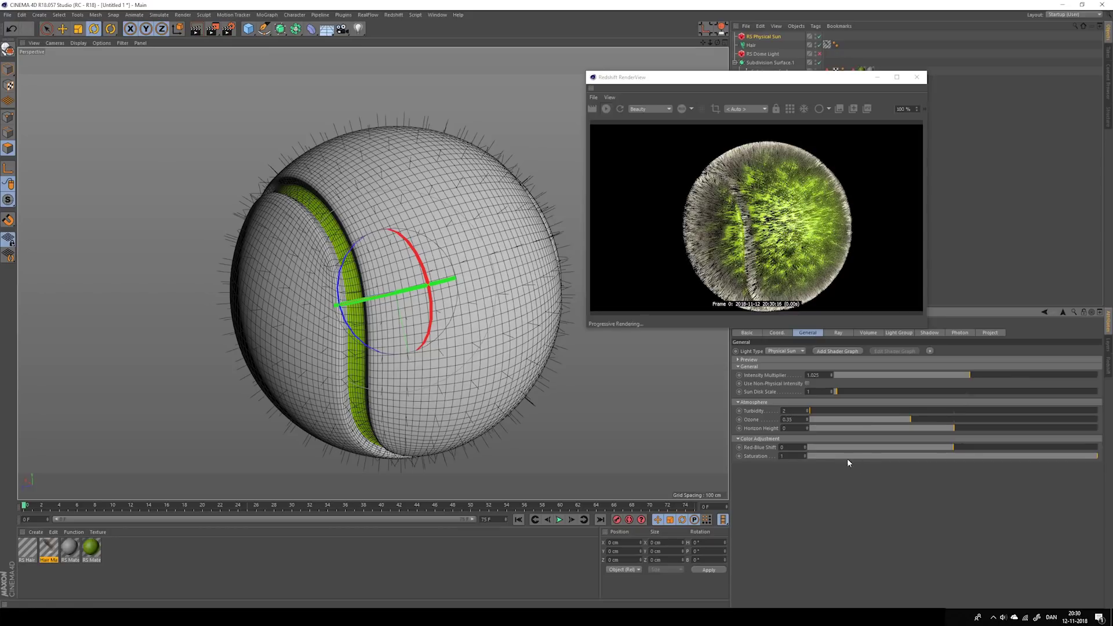
- Enable the RS Dome Light again and lower its exposure to about -2.3, with the RenderView window moved off the object list
{"action": "left_click_drag", "start_coordinate": [793, 78], "coordinate": [524, 31]}
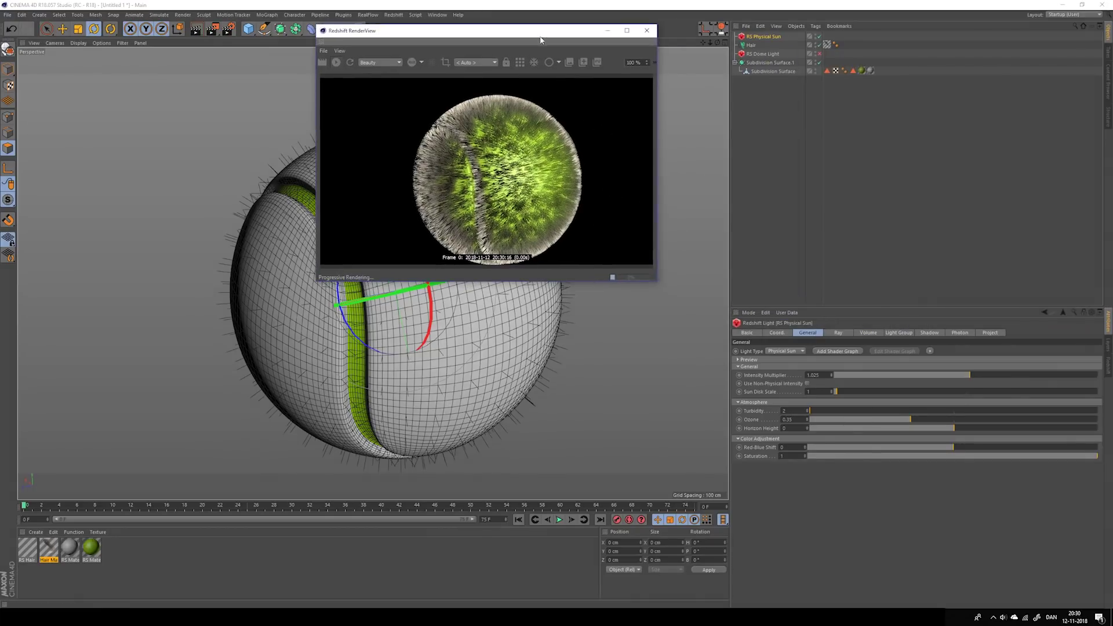
{"action": "left_click", "coordinate": [769, 63]}
{"action": "left_click", "coordinate": [788, 53]}
{"action": "left_click", "coordinate": [819, 54]}
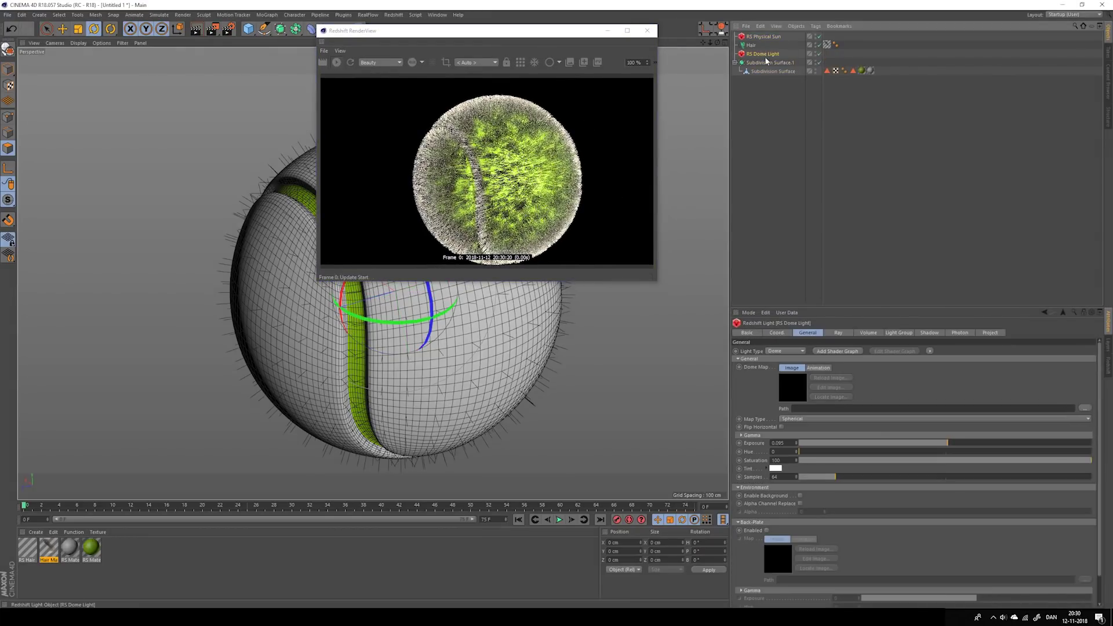
{"action": "mouse_move", "coordinate": [923, 448]}
{"action": "left_mouse_down"}
{"action": "mouse_move", "coordinate": [839, 449]}
{"action": "mouse_move", "coordinate": [902, 446]}
{"action": "left_mouse_up"}
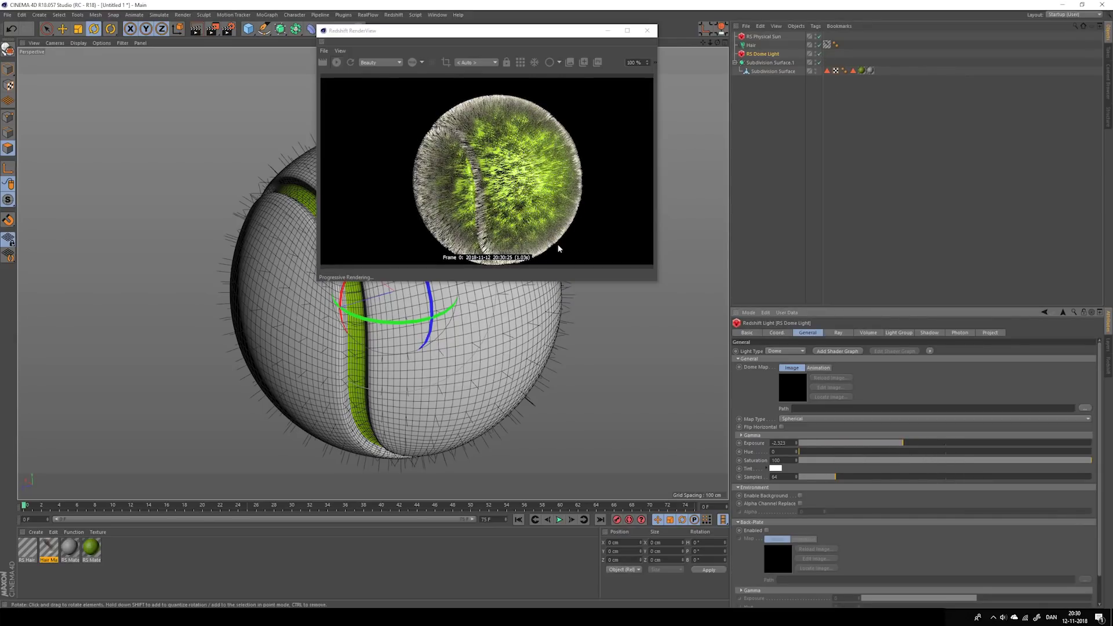
- Reopen the Hair Mat material beside the render and set both its root and tip thickness to 0.01 cm
{"action": "left_click_drag", "start_coordinate": [303, 368], "coordinate": [206, 459], "text": "alt"}
{"action": "double_click", "coordinate": [50, 548]}
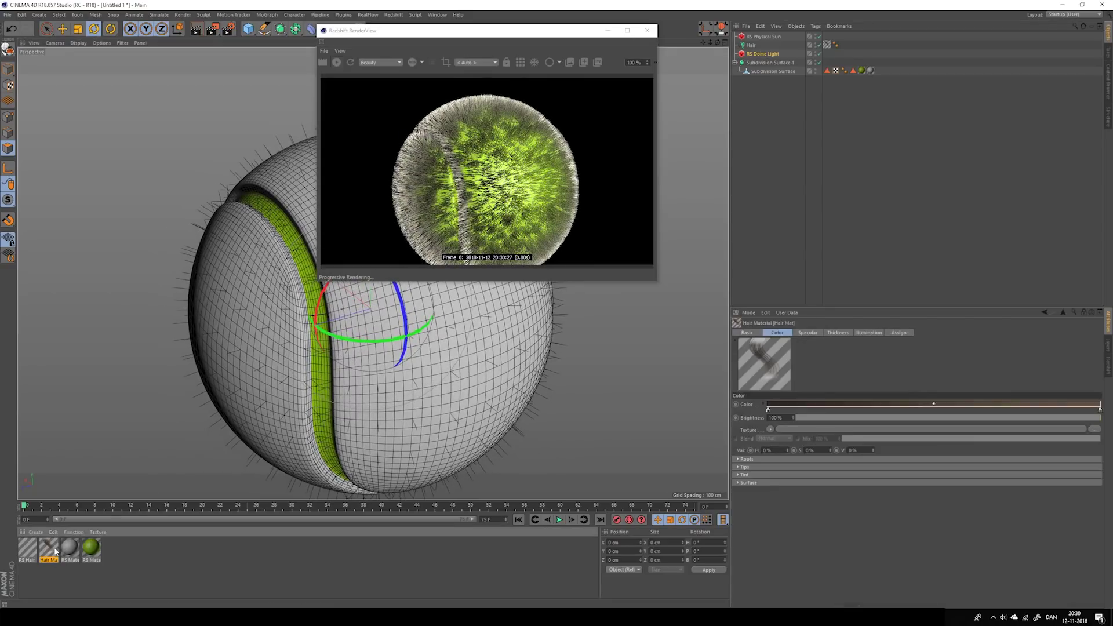
{"action": "left_click_drag", "start_coordinate": [226, 79], "coordinate": [159, 100]}
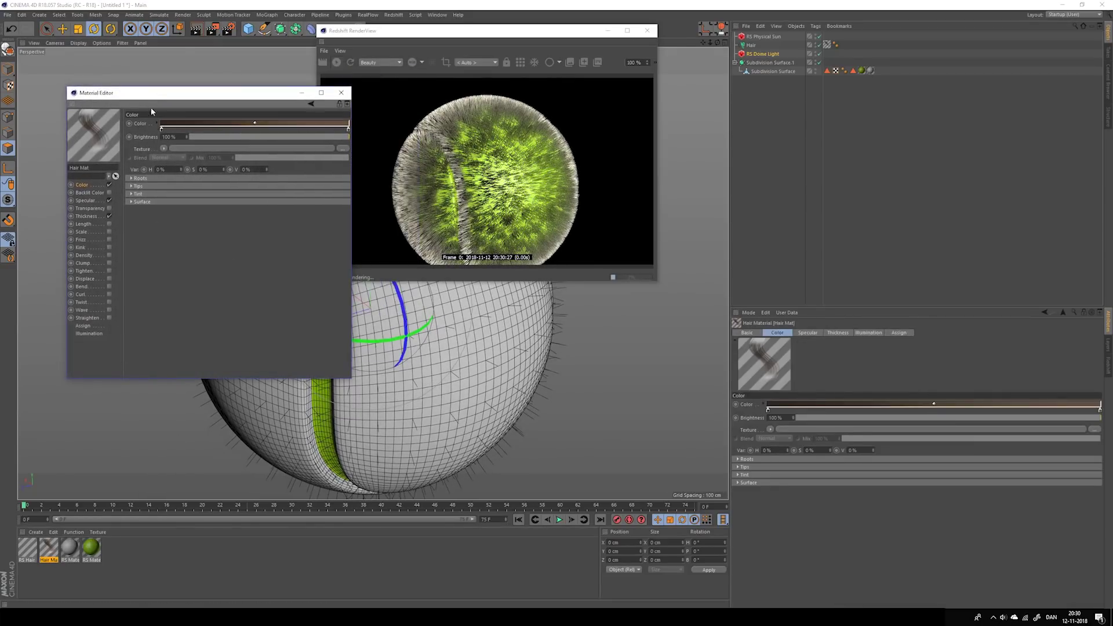
{"action": "left_click", "coordinate": [90, 209]}
{"action": "left_click", "coordinate": [86, 216]}
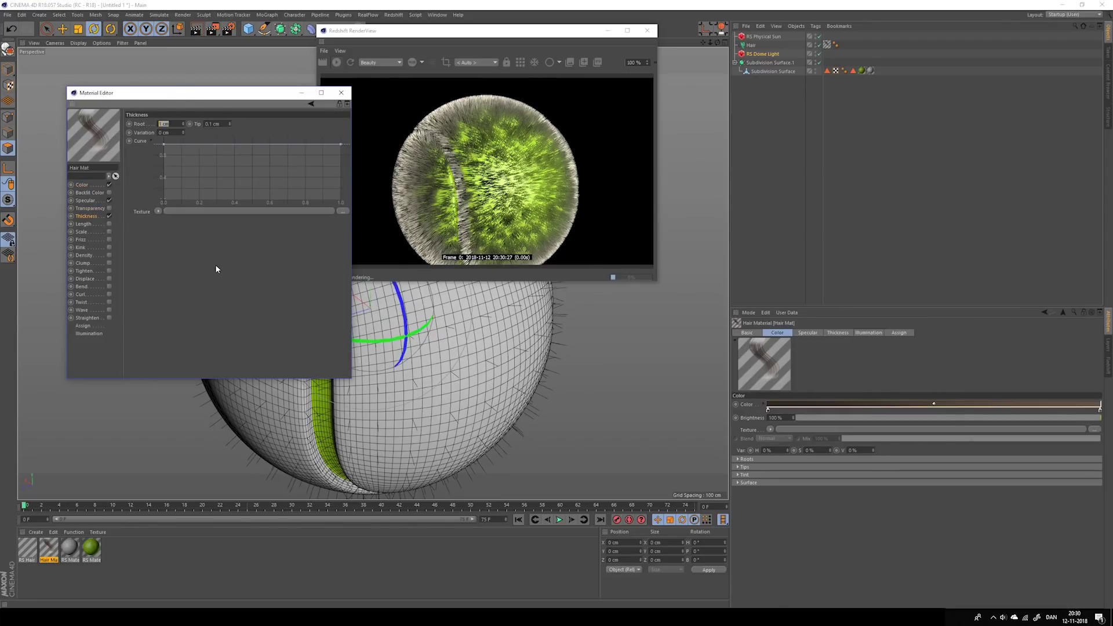
{"action": "type", "text": "0"}
{"action": "type", "text": ".1"}
{"action": "key", "text": "Return"}
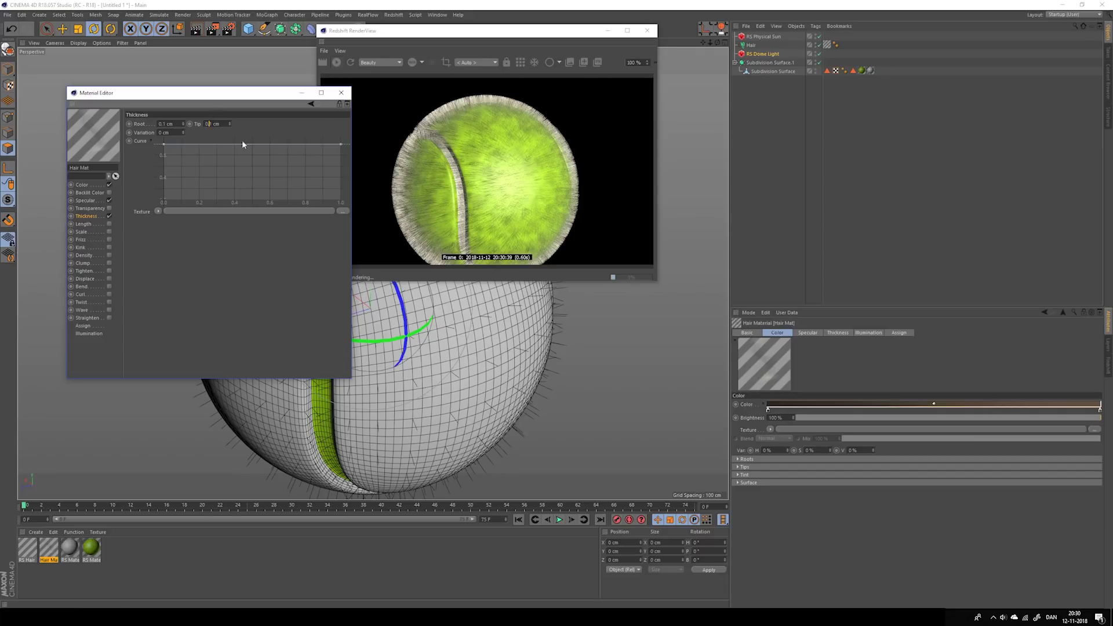
{"action": "type", "text": "0"}
{"action": "left_click_drag", "start_coordinate": [175, 124], "coordinate": [163, 124]}
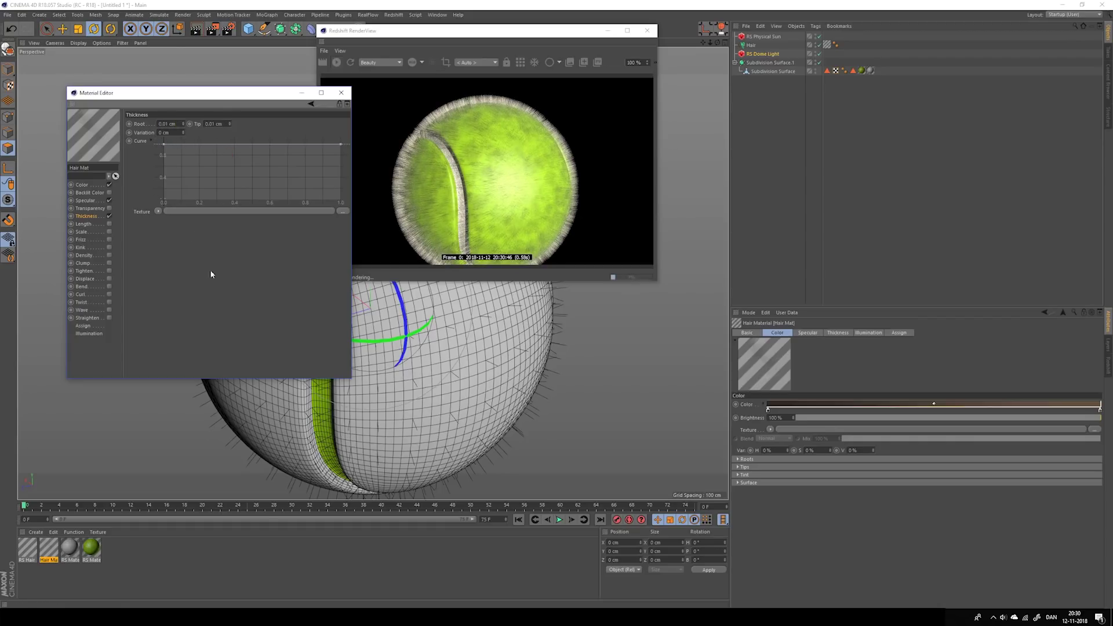
- Change the root-end knot of the hair material's colour gradient to a saturated green
{"action": "left_click", "coordinate": [88, 184]}
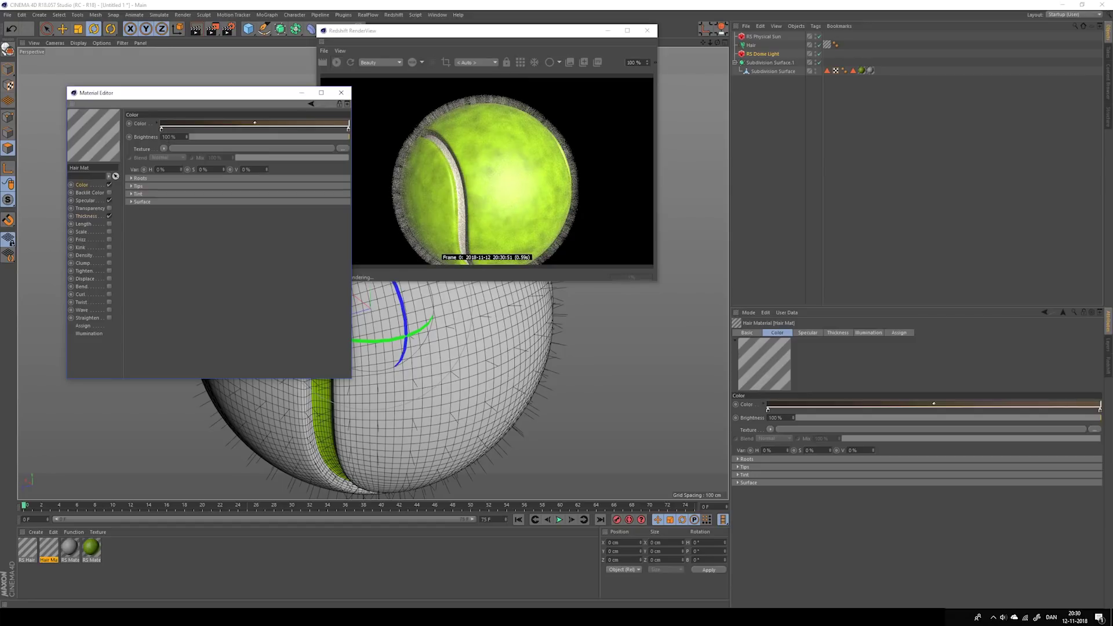
{"action": "double_click", "coordinate": [162, 129]}
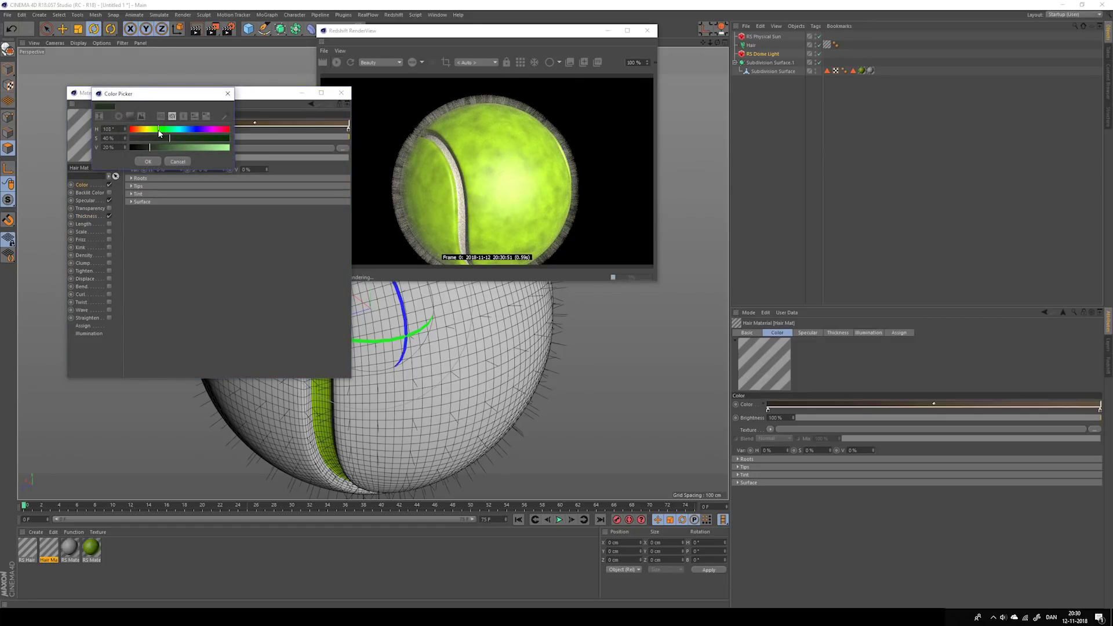
{"action": "mouse_move", "coordinate": [161, 131]}
{"action": "left_mouse_down"}
{"action": "mouse_move", "coordinate": [230, 138]}
{"action": "mouse_move", "coordinate": [198, 147]}
{"action": "left_mouse_up"}
{"action": "left_click", "coordinate": [147, 162]}
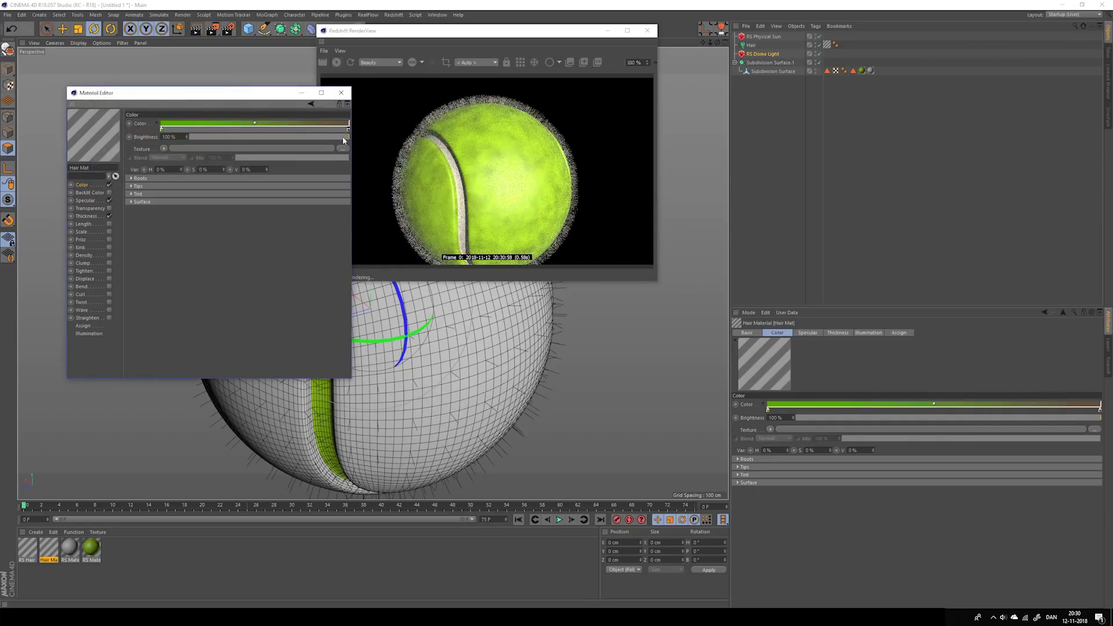
- Change the tip-end knot of the hair colour gradient to a saturated green, with 88% saturation and 80% value
{"action": "double_click", "coordinate": [349, 129]}
{"action": "left_click", "coordinate": [340, 129]}
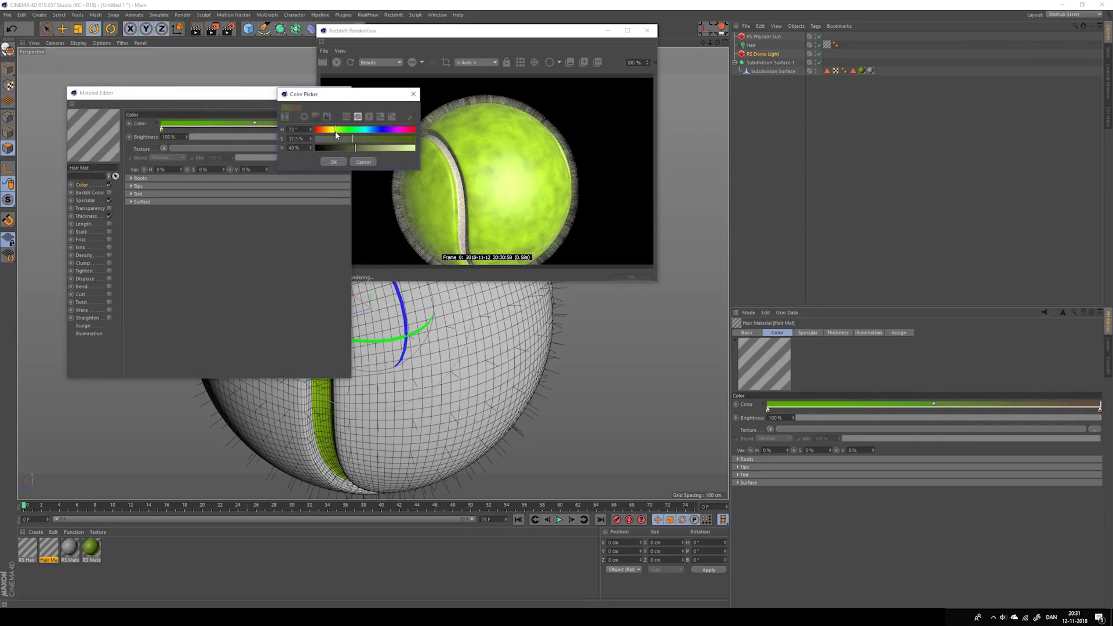
{"action": "left_click_drag", "start_coordinate": [369, 145], "coordinate": [402, 139]}
{"action": "left_click", "coordinate": [394, 148]}
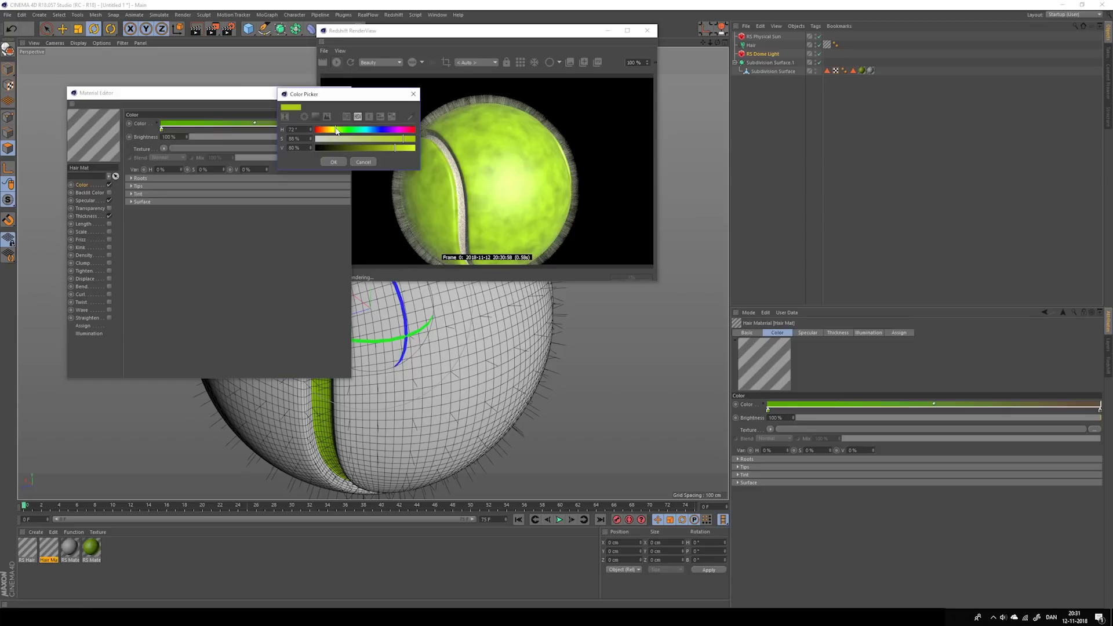
{"action": "left_click_drag", "start_coordinate": [336, 129], "coordinate": [342, 129]}
{"action": "left_click", "coordinate": [333, 161]}
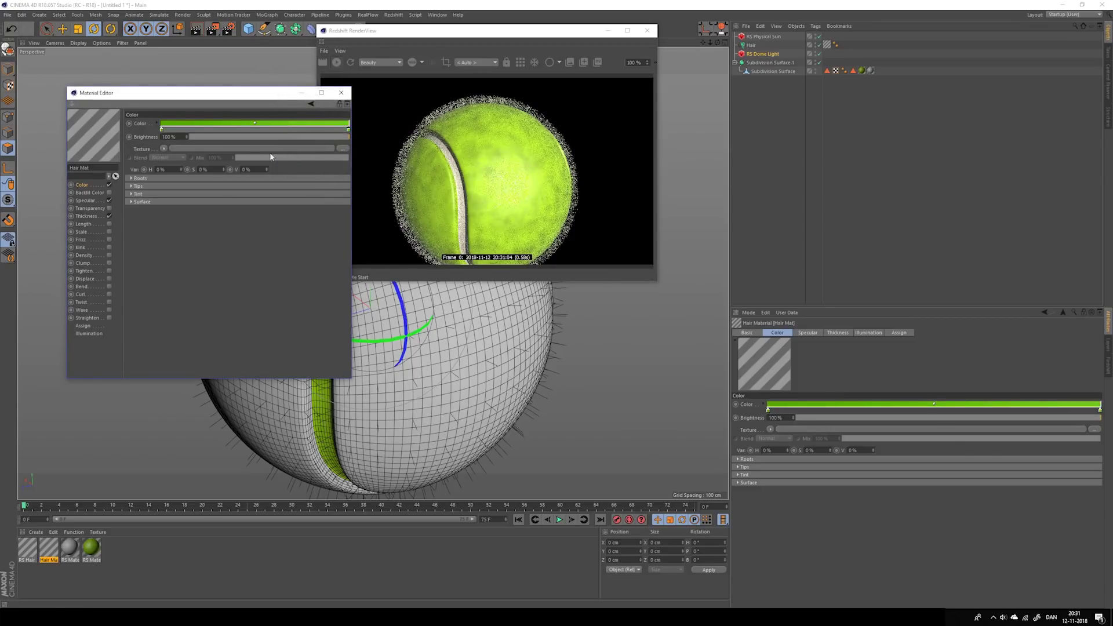
- Tint the hair material's primary specular colour pale green, with hue about 108°, saturation 20% and value 96%
{"action": "left_click", "coordinate": [85, 200]}
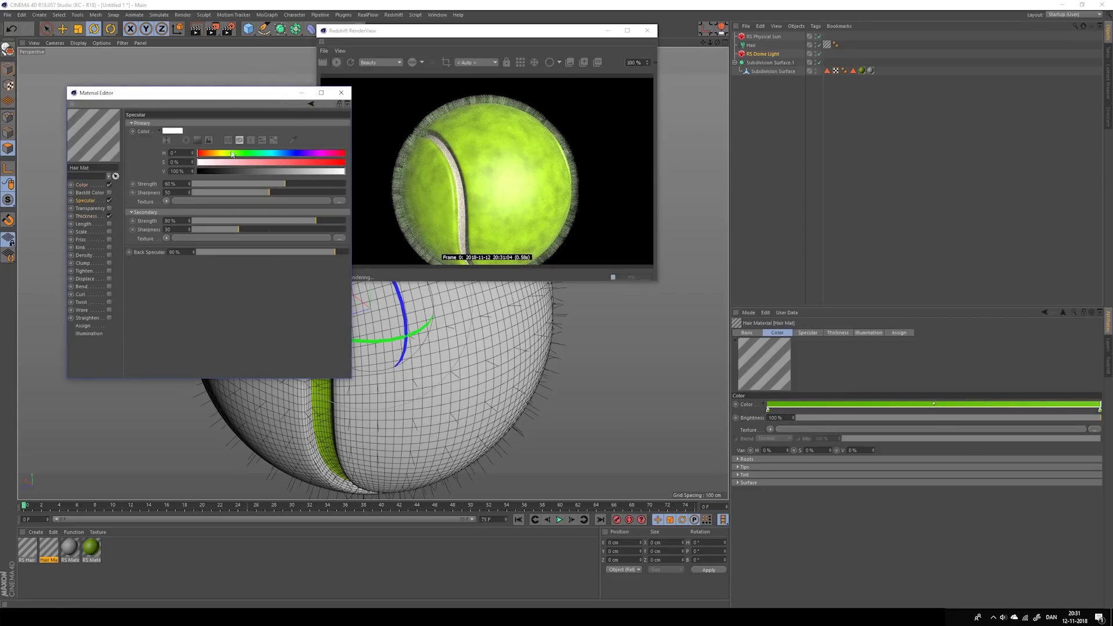
{"action": "left_click", "coordinate": [242, 153]}
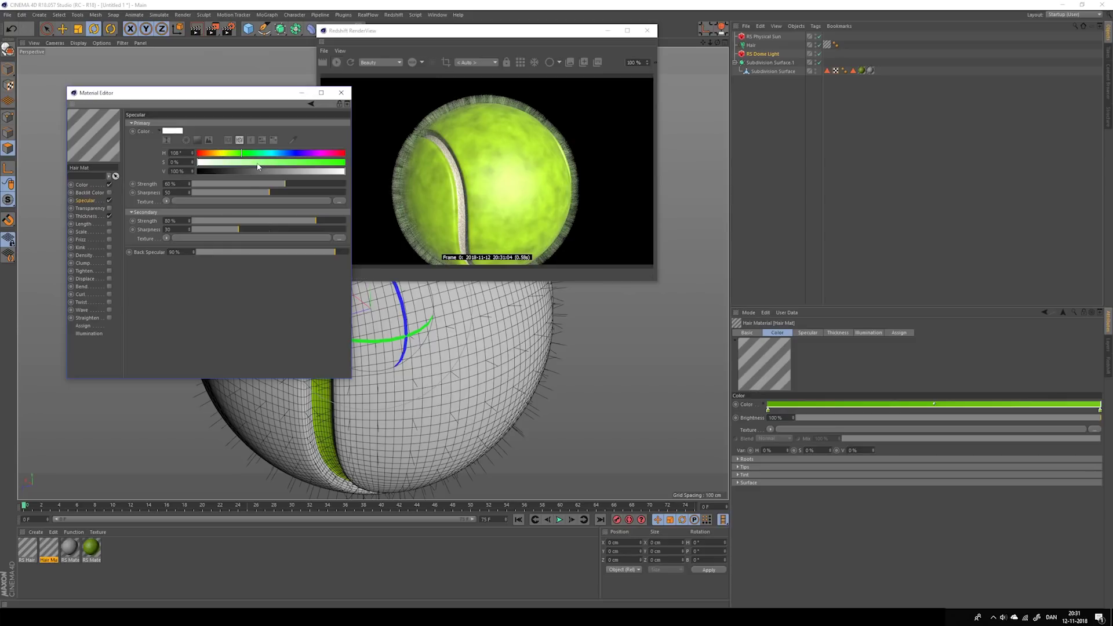
{"action": "left_click", "coordinate": [302, 163]}
{"action": "left_click", "coordinate": [292, 172]}
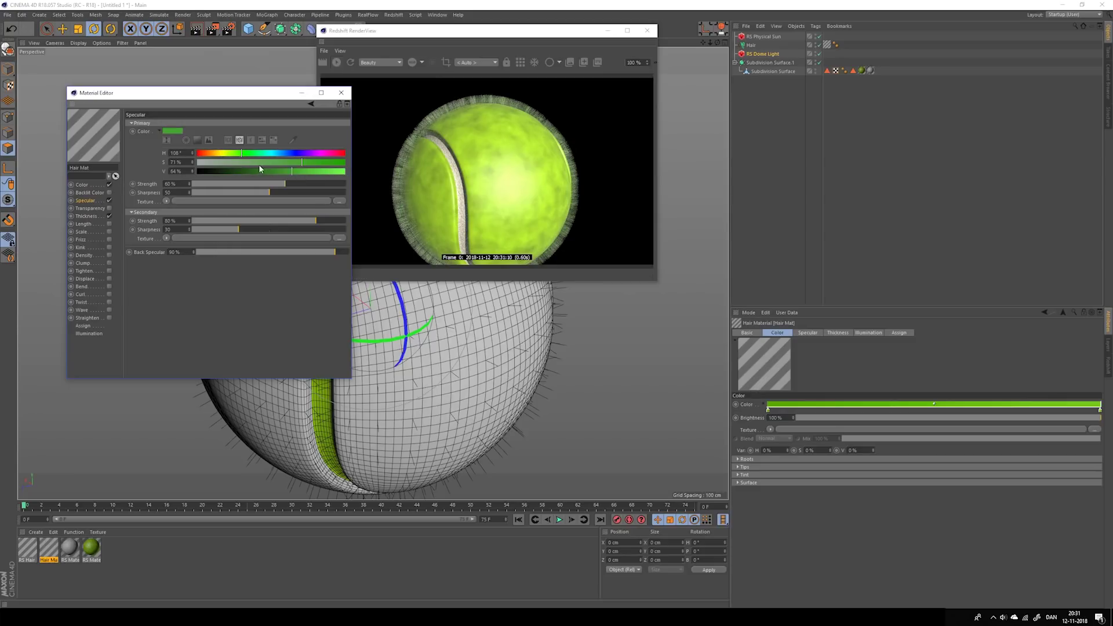
{"action": "left_click", "coordinate": [256, 163]}
{"action": "left_click", "coordinate": [332, 172]}
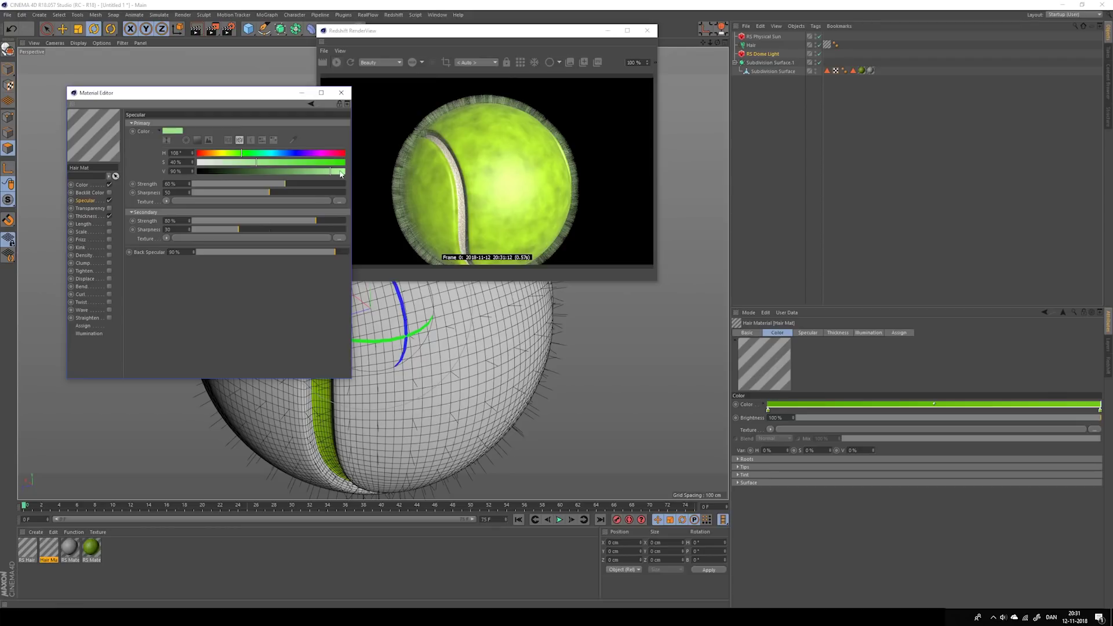
{"action": "left_click", "coordinate": [340, 172]}
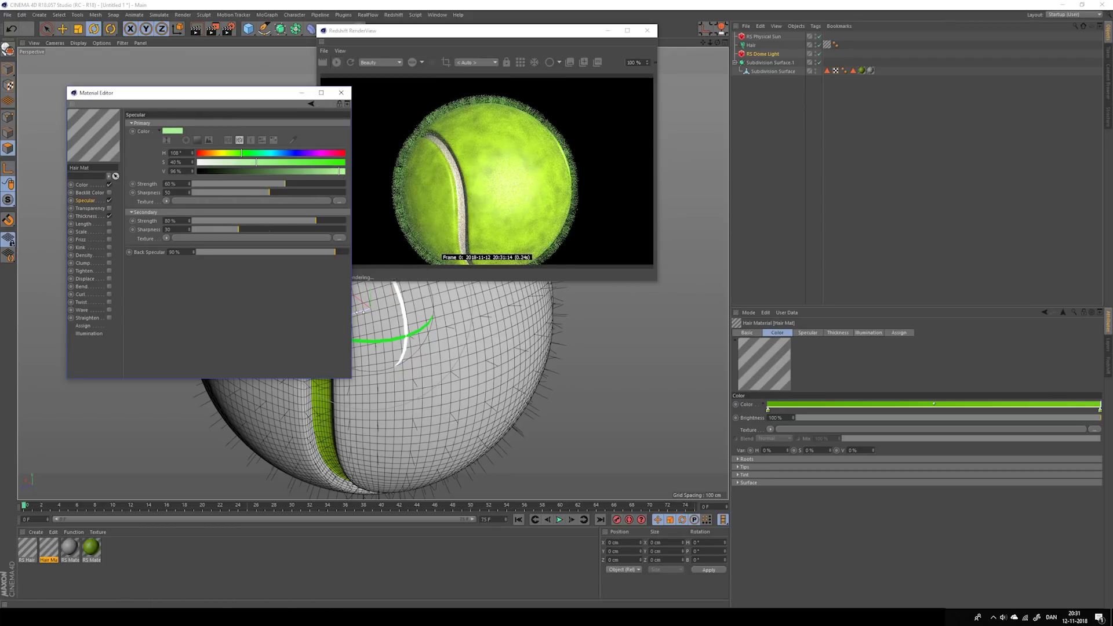
{"action": "left_click", "coordinate": [227, 163]}
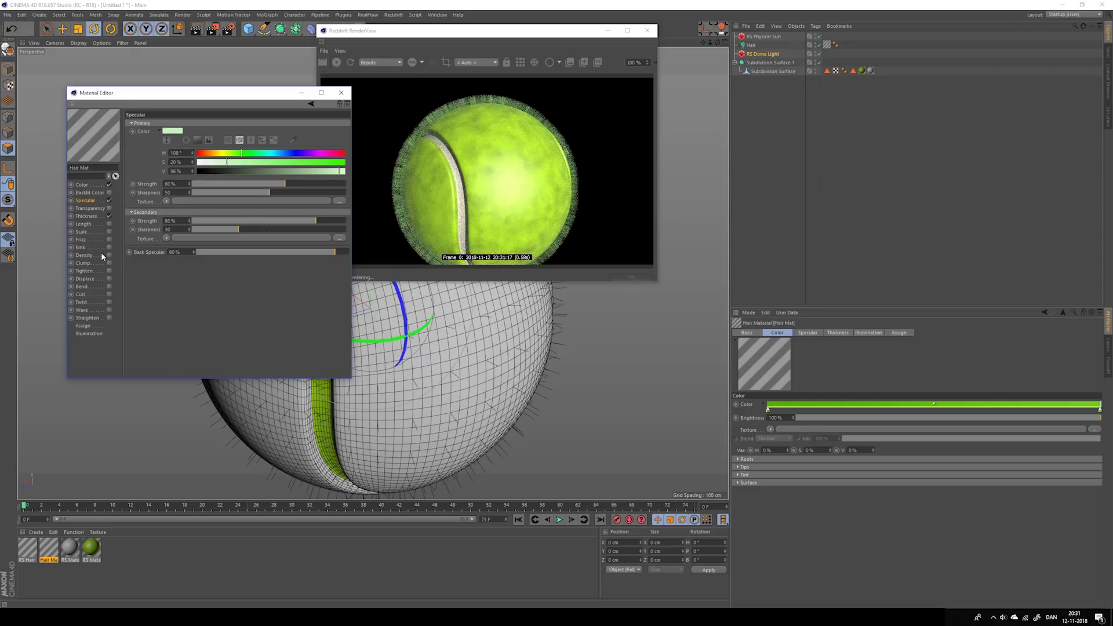
- Enable Frizz and Kink in the hair material
{"action": "left_click", "coordinate": [87, 240]}
{"action": "left_click", "coordinate": [108, 239]}
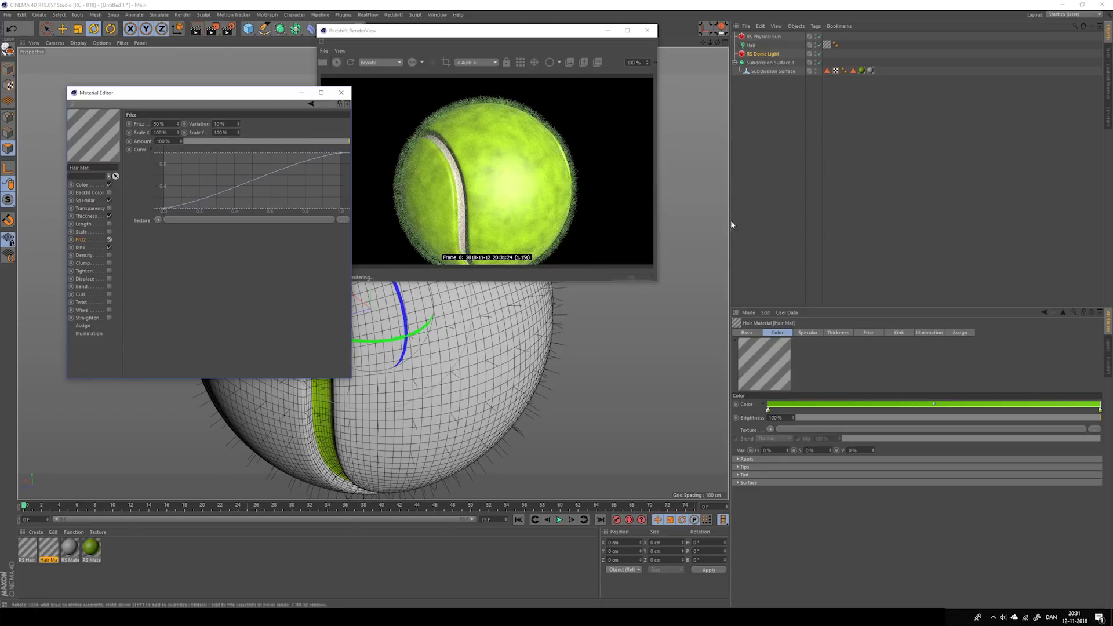
{"action": "left_click_drag", "start_coordinate": [406, 344], "coordinate": [490, 356], "text": "alt"}
{"action": "scroll", "coordinate": [505, 379], "scroll_direction": "up", "scroll_amount": 3}
{"action": "middle_click_drag", "start_coordinate": [496, 354], "coordinate": [446, 372], "text": "alt"}
{"action": "scroll", "coordinate": [363, 385], "scroll_direction": "down", "scroll_amount": 2}
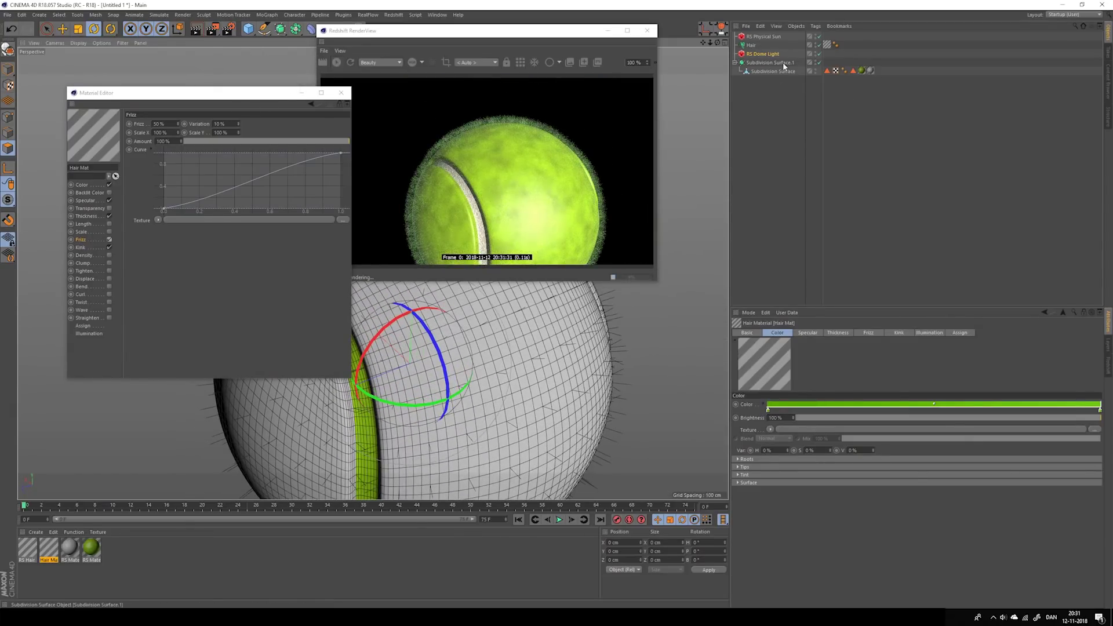
- Set the Hair object's clone count to 8
{"action": "left_click", "coordinate": [750, 44]}
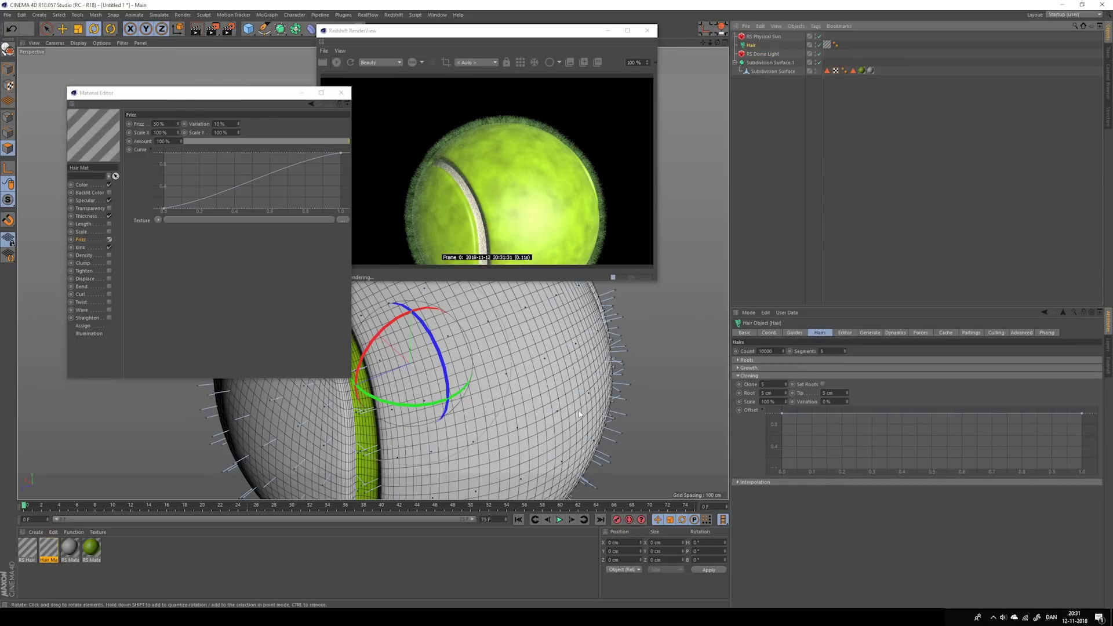
{"action": "left_click", "coordinate": [794, 334]}
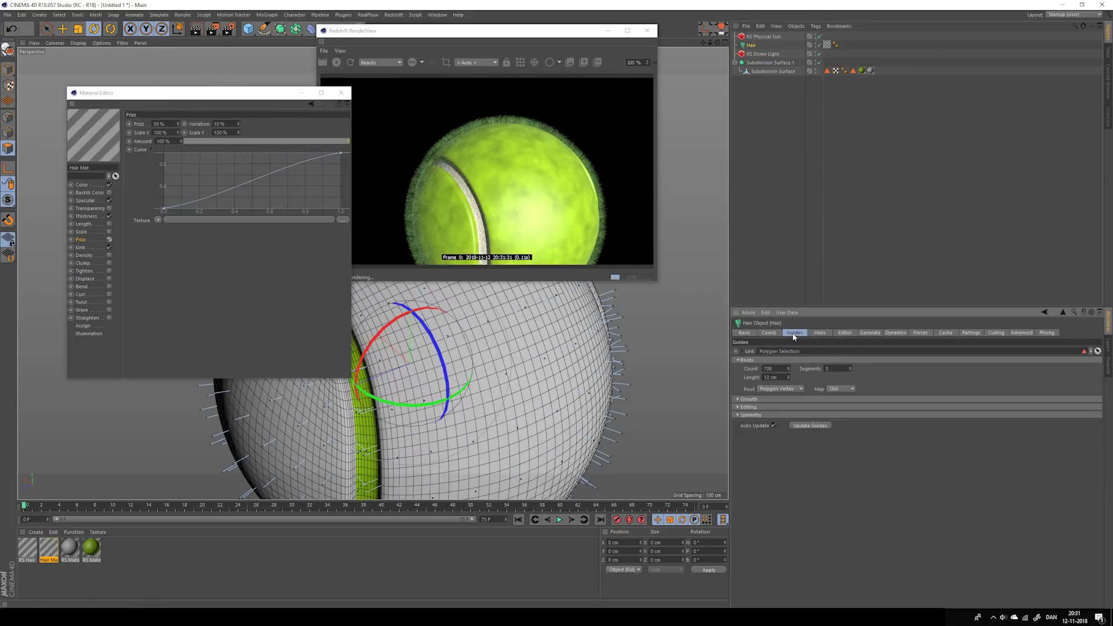
{"action": "left_click", "coordinate": [823, 332]}
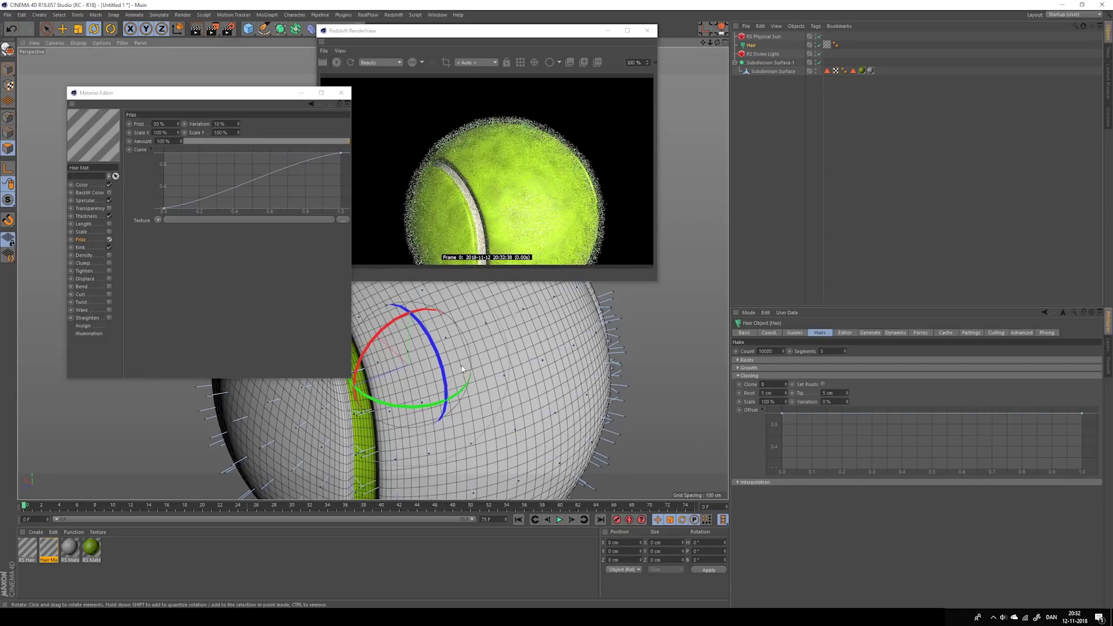
{"action": "left_click_drag", "start_coordinate": [461, 369], "coordinate": [444, 371]}
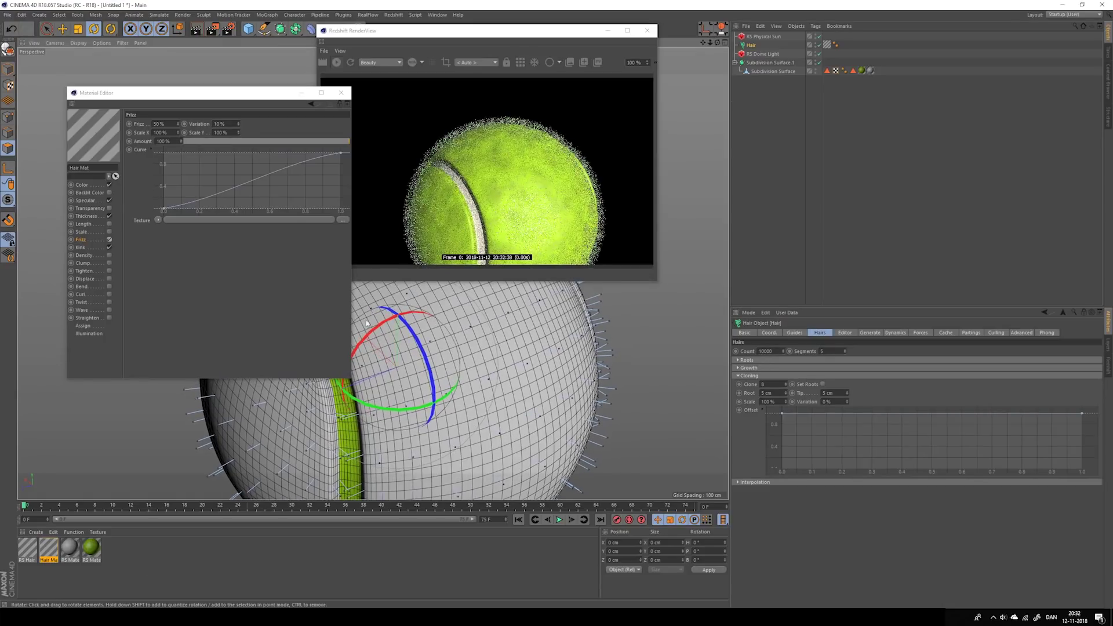
- Set both the root and tip thickness of the hair material to 0.05 cm
{"action": "left_click", "coordinate": [87, 215]}
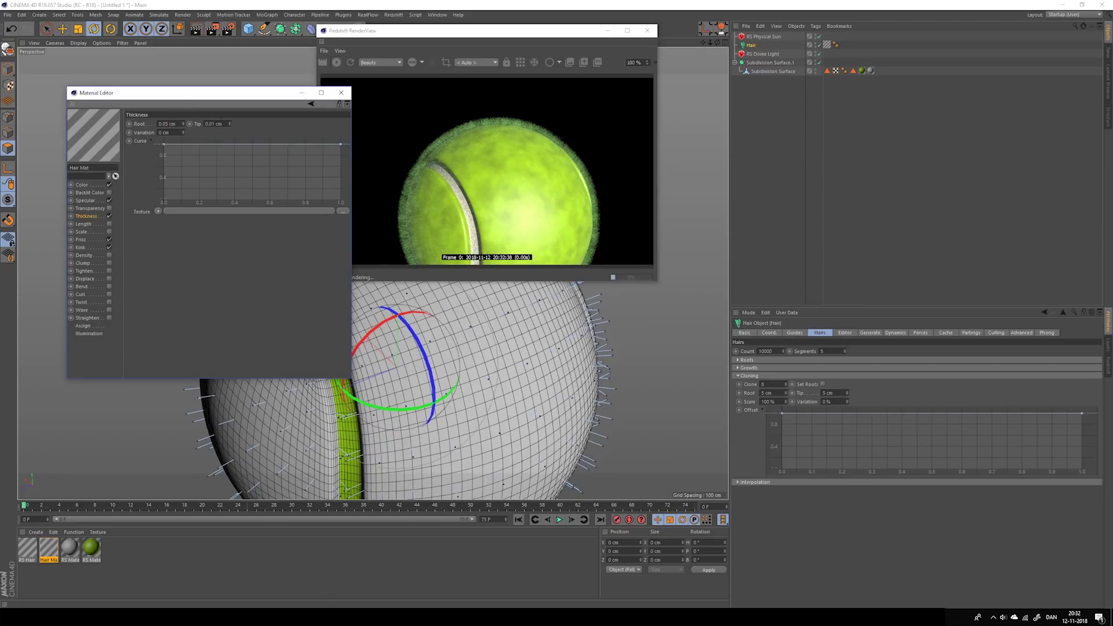
{"action": "left_click", "coordinate": [209, 124]}
{"action": "type", "text": "5"}
{"action": "key", "text": "Return"}
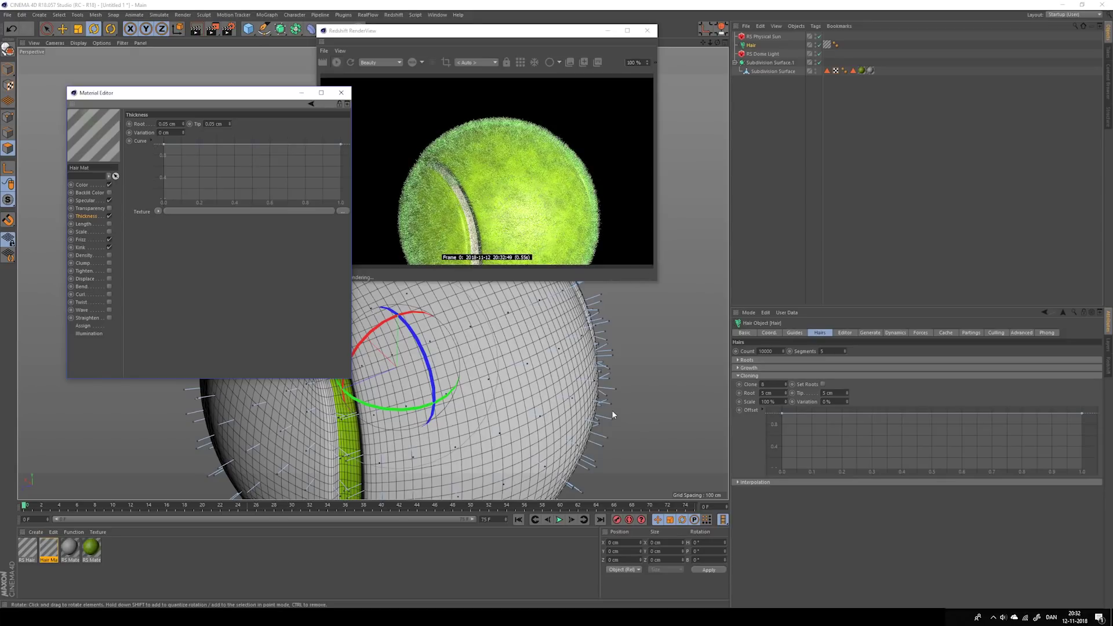
- Raise the Hair object's clone count to 10
{"action": "left_click_drag", "start_coordinate": [458, 355], "coordinate": [452, 376], "text": "alt"}
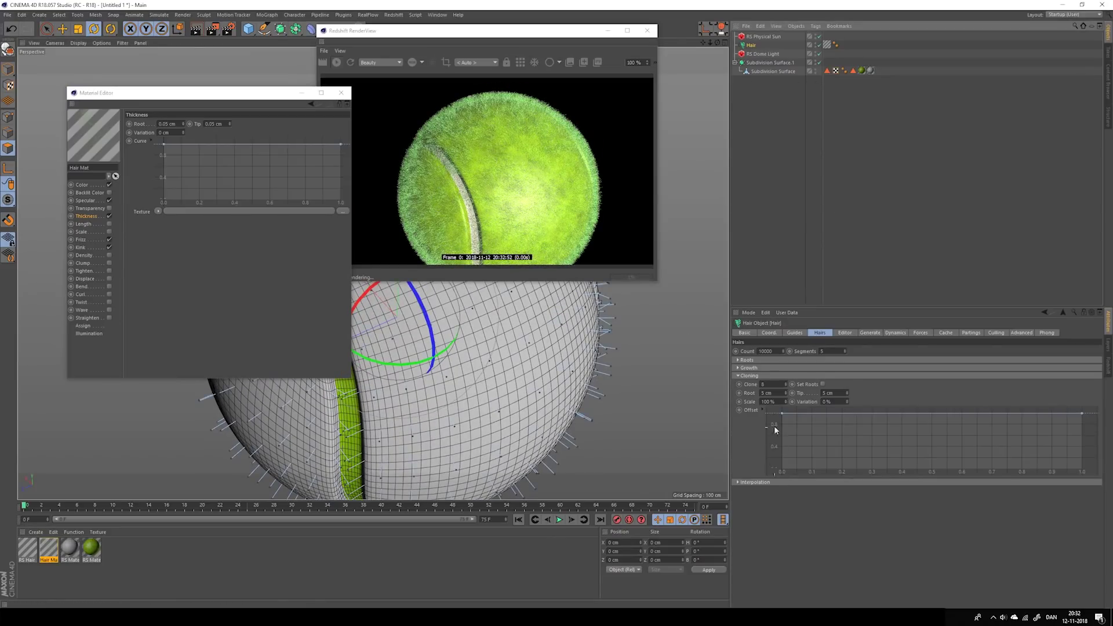
{"action": "left_click_drag", "start_coordinate": [770, 385], "coordinate": [715, 376]}
{"action": "type", "text": "10"}
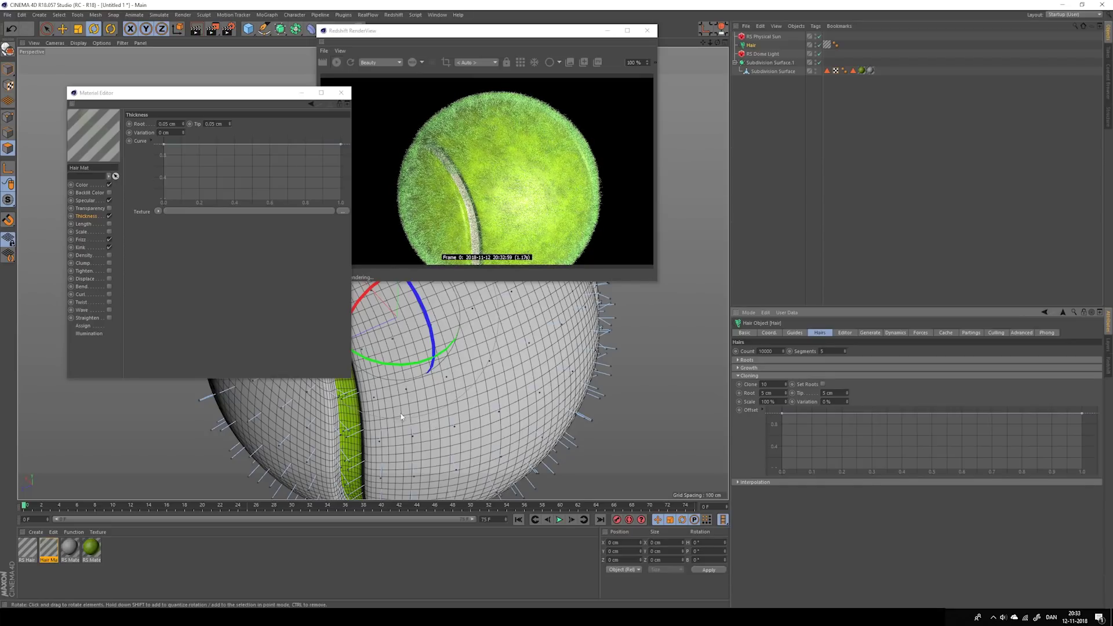
{"action": "scroll", "coordinate": [401, 417], "scroll_direction": "up", "scroll_amount": 3}
{"action": "middle_click_drag", "start_coordinate": [401, 417], "coordinate": [399, 447], "text": "alt"}
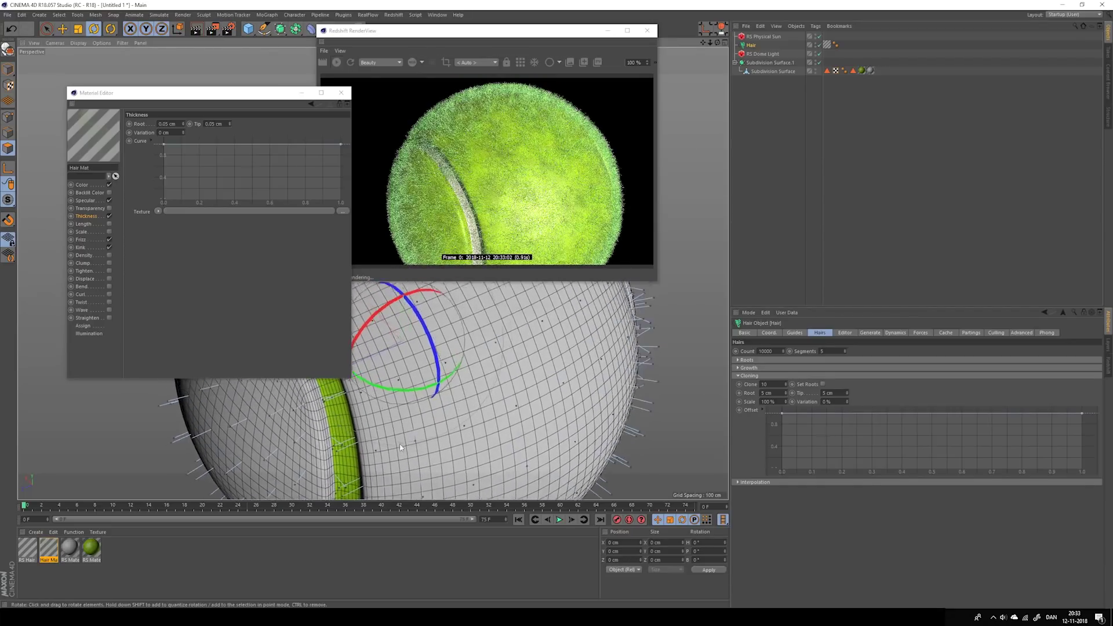
{"action": "left_click_drag", "start_coordinate": [400, 447], "coordinate": [388, 443], "text": "alt"}
- Shorten the hair guides to a length of 10 cm
{"action": "left_click", "coordinate": [795, 333]}
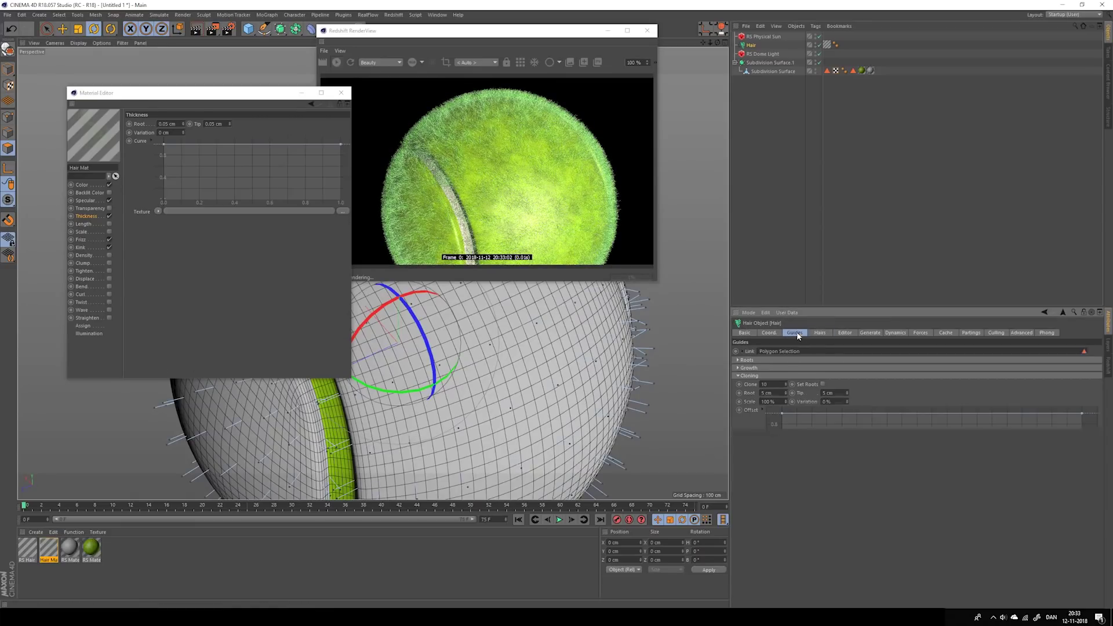
{"action": "left_click", "coordinate": [788, 378]}
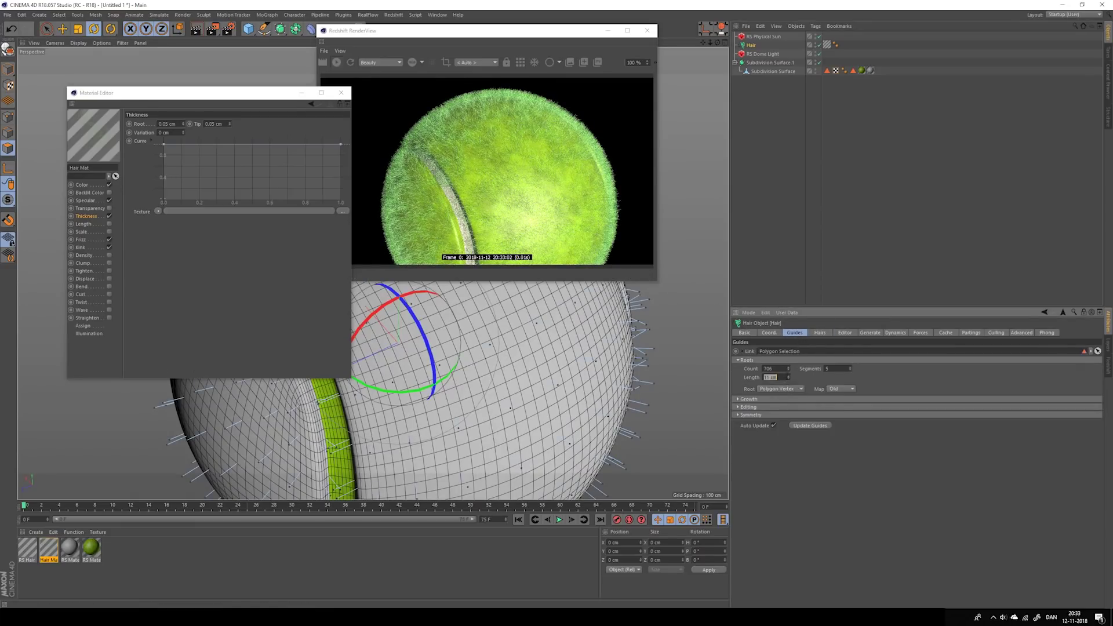
{"action": "left_click", "coordinate": [788, 378]}
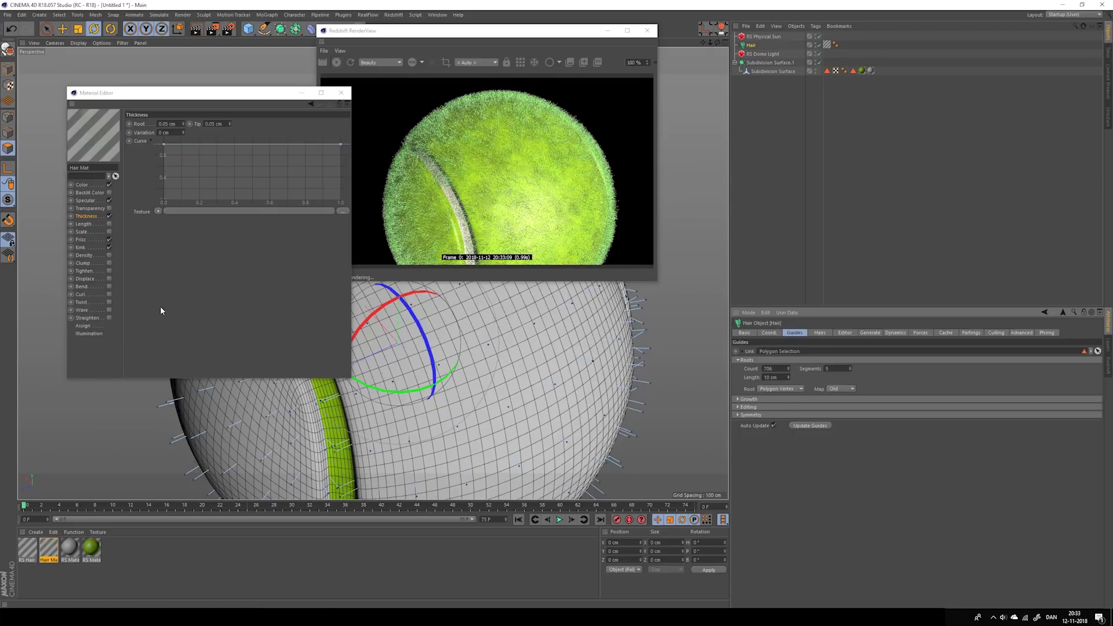
- Enable Curl in the hair material
{"action": "left_click_drag", "start_coordinate": [481, 365], "coordinate": [484, 307], "text": "alt"}
{"action": "middle_click_drag", "start_coordinate": [484, 301], "coordinate": [481, 364], "text": "alt"}
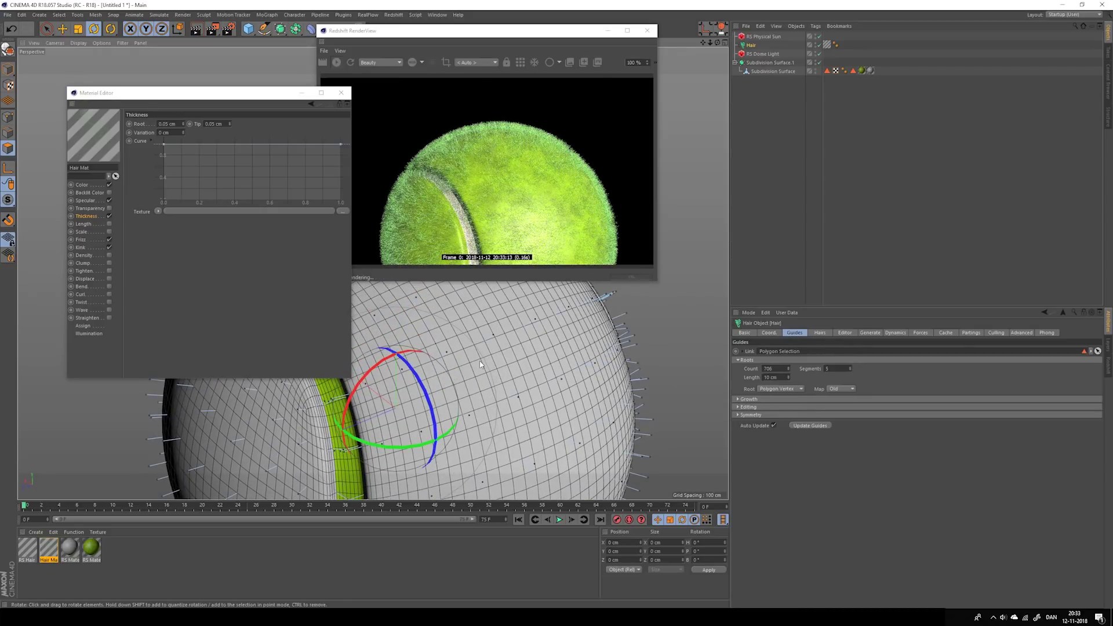
{"action": "left_click_drag", "start_coordinate": [405, 374], "coordinate": [390, 389], "text": "alt"}
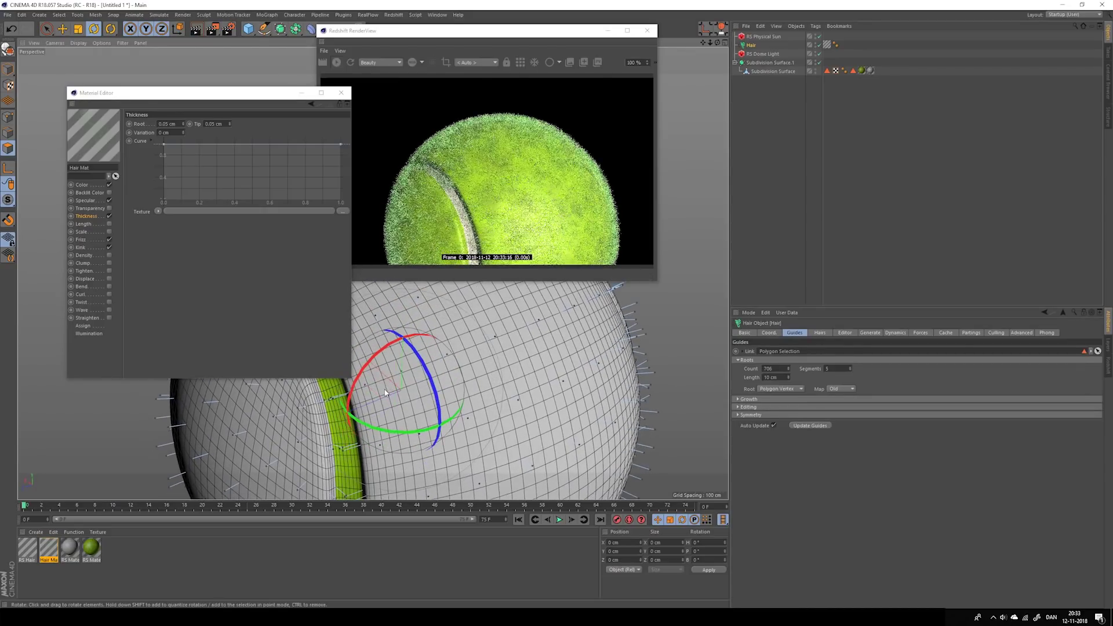
{"action": "left_click", "coordinate": [179, 352]}
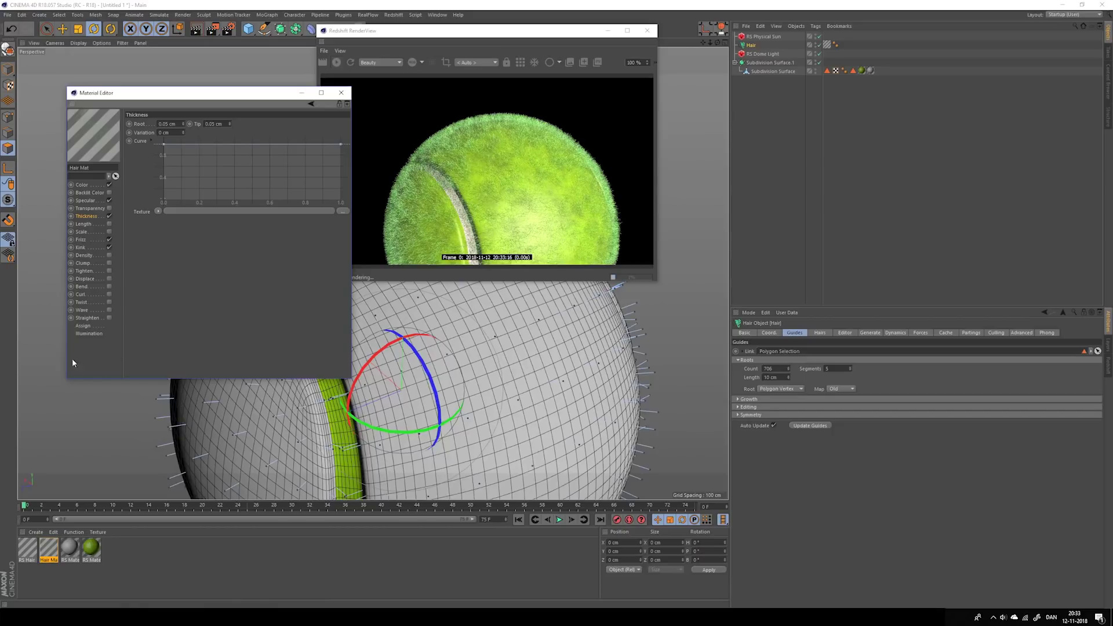
{"action": "left_click", "coordinate": [104, 294]}
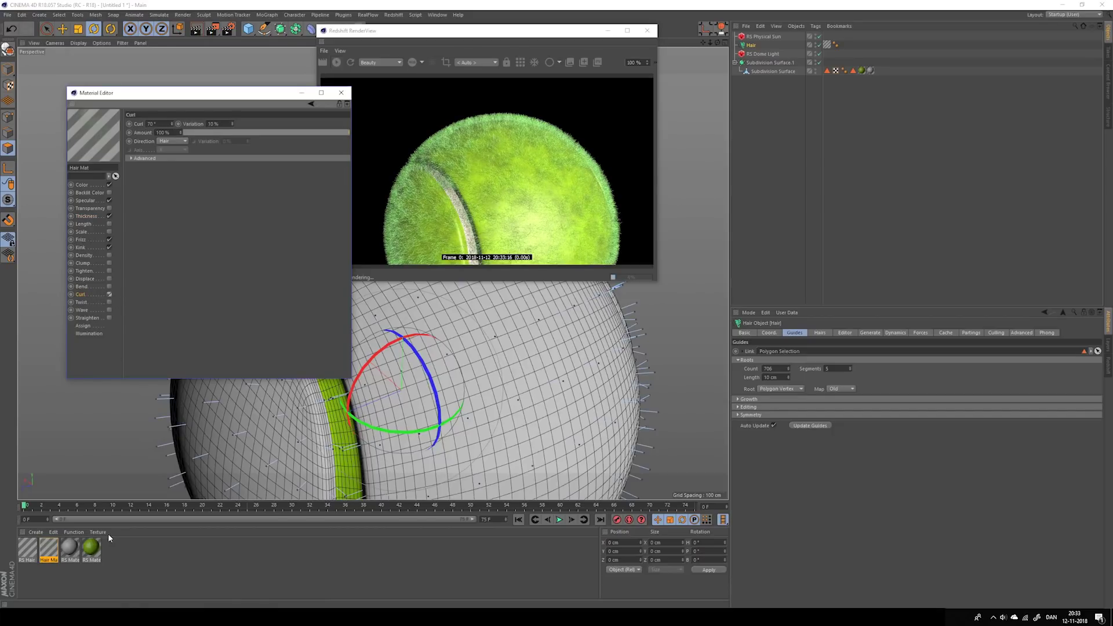
- Open the green felt material's shader graph clear of the RenderView window and set its diffuse colour noise complexity to 32
{"action": "left_click", "coordinate": [93, 553]}
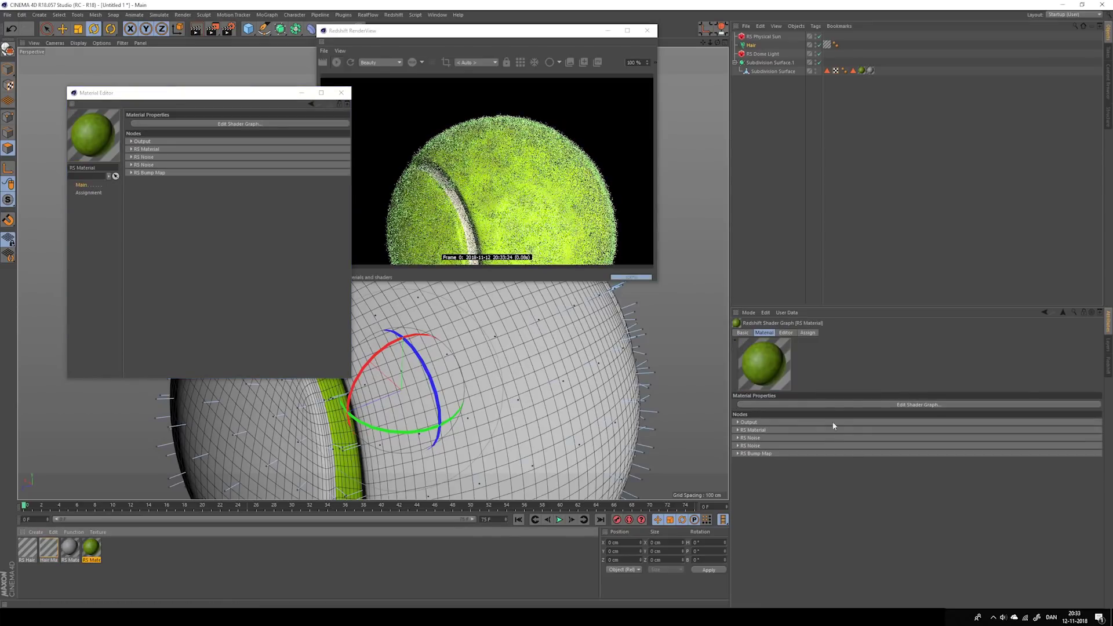
{"action": "left_click", "coordinate": [826, 401]}
{"action": "left_click", "coordinate": [606, 111]}
{"action": "left_click_drag", "start_coordinate": [572, 30], "coordinate": [904, 109]}
{"action": "left_click", "coordinate": [173, 185]}
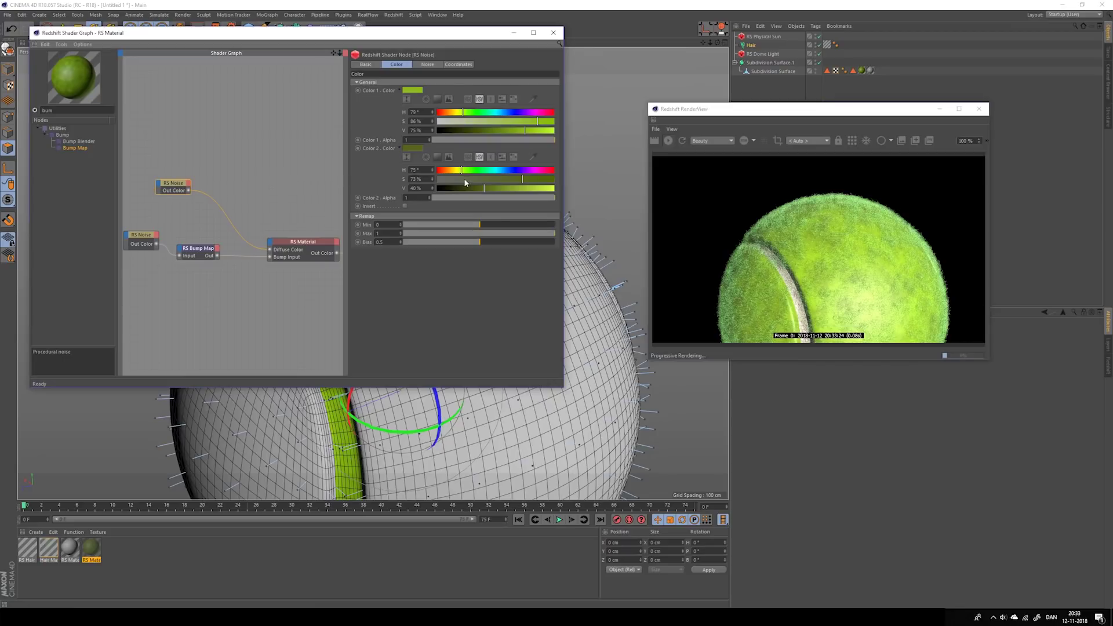
{"action": "left_click", "coordinate": [429, 65]}
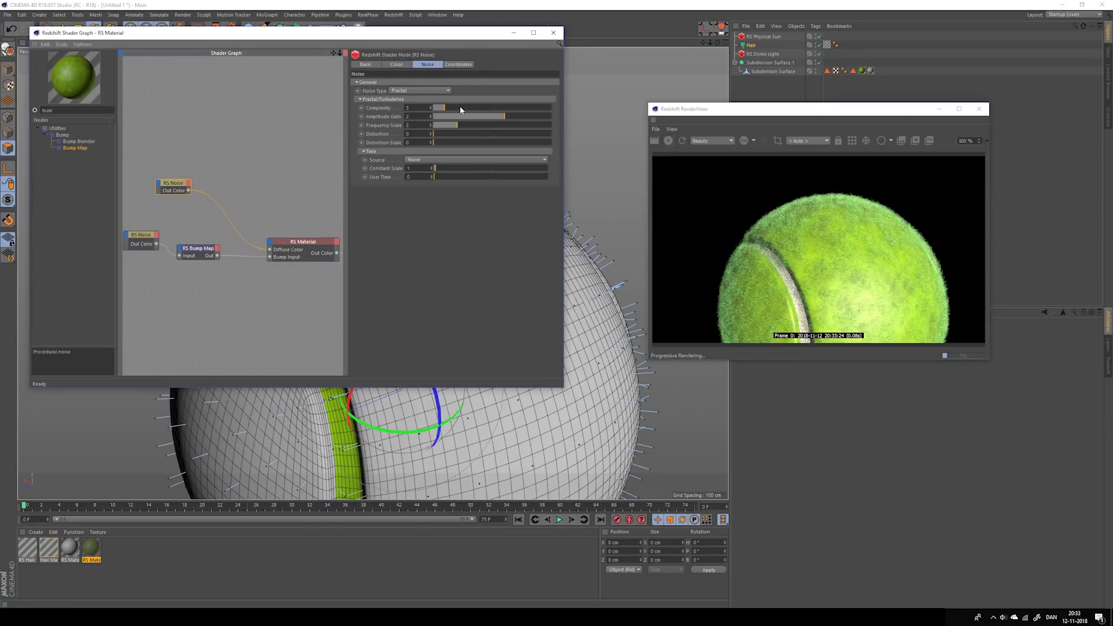
{"action": "left_click_drag", "start_coordinate": [461, 110], "coordinate": [553, 110]}
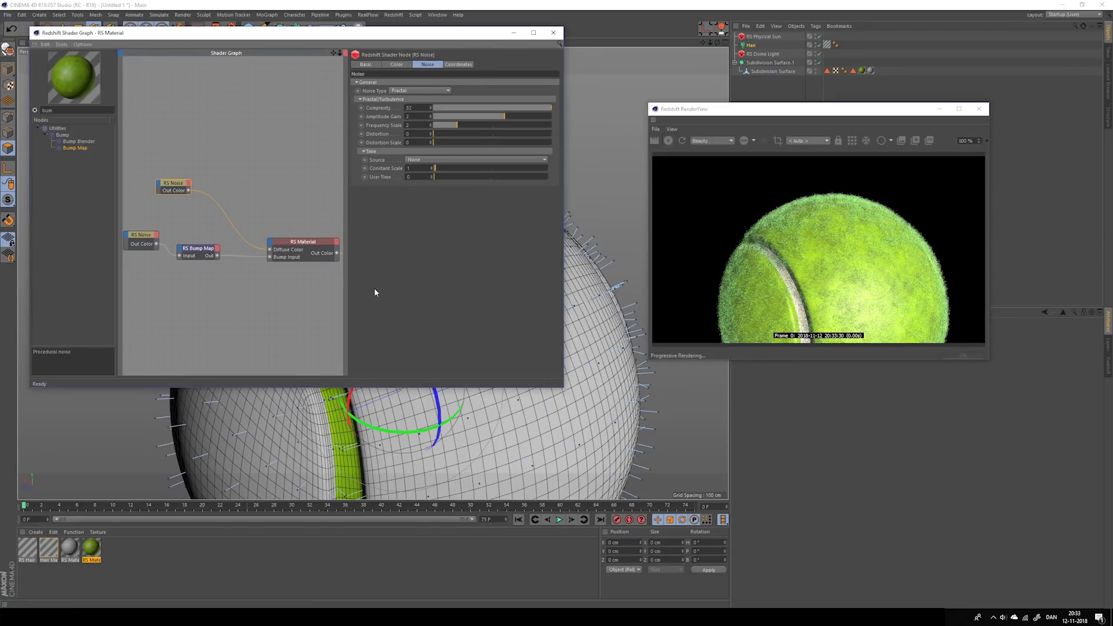
- Open the grey seam material in the shader graph and raise its diffuse colour noise complexity to the maximum
{"action": "left_click", "coordinate": [70, 547]}
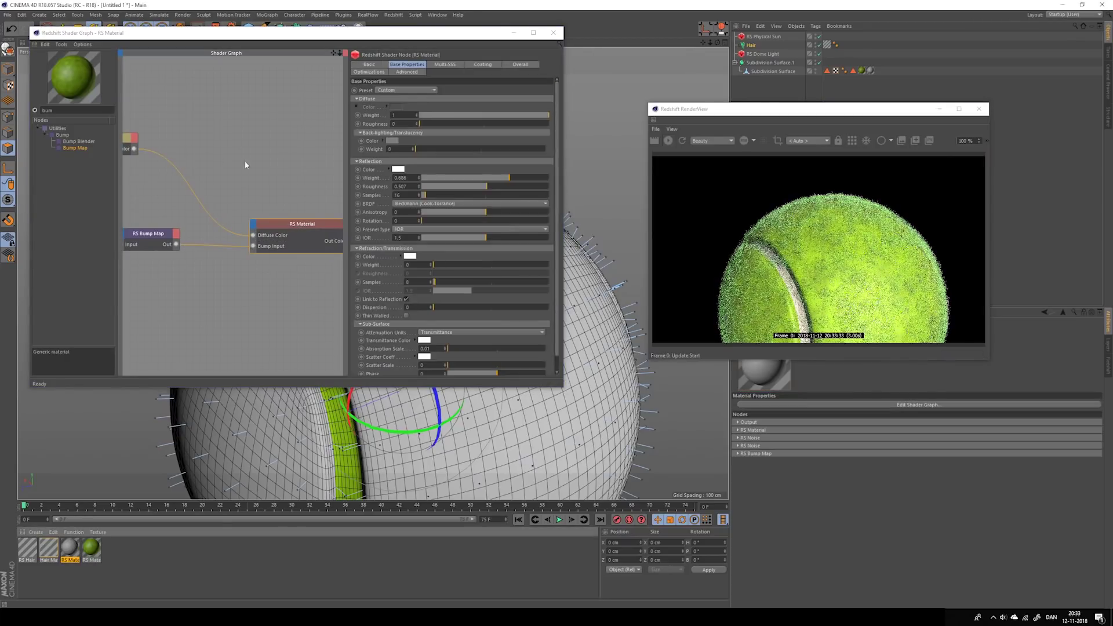
{"action": "left_click", "coordinate": [129, 139]}
{"action": "left_click_drag", "start_coordinate": [463, 110], "coordinate": [553, 110]}
- Set the complexity of the noise feeding the grey seam material's bump map to 32
{"action": "middle_click_drag", "start_coordinate": [289, 237], "coordinate": [248, 232]}
{"action": "left_click", "coordinate": [129, 227]}
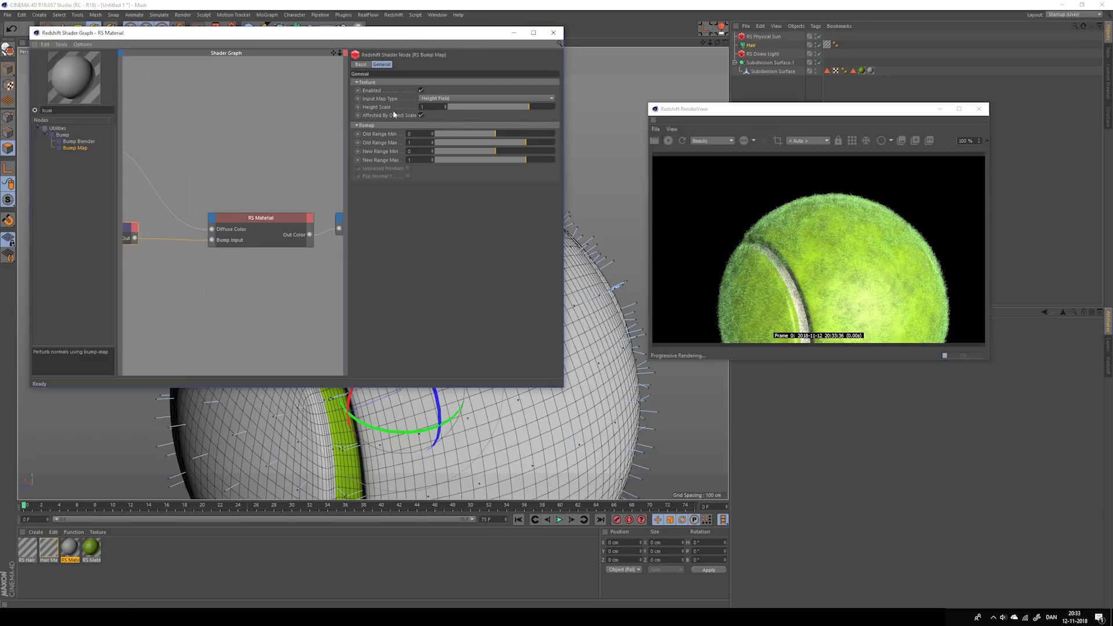
{"action": "middle_click_drag", "start_coordinate": [168, 323], "coordinate": [238, 311]}
{"action": "scroll", "coordinate": [239, 311], "scroll_direction": "down", "scroll_amount": 3}
{"action": "left_click", "coordinate": [157, 240]}
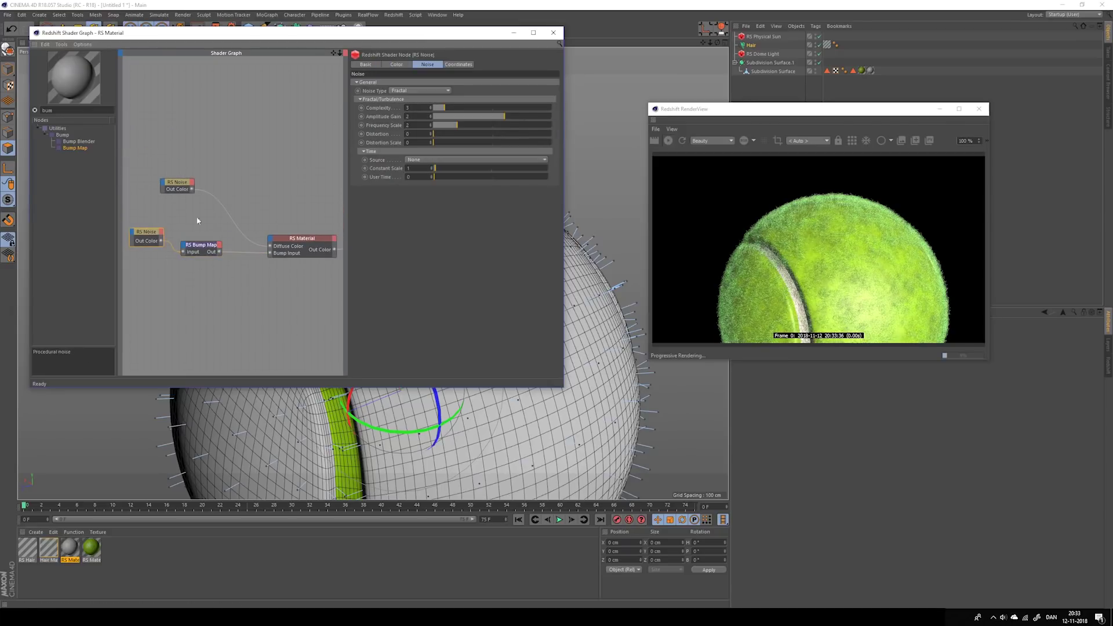
{"action": "left_click_drag", "start_coordinate": [445, 111], "coordinate": [550, 110]}
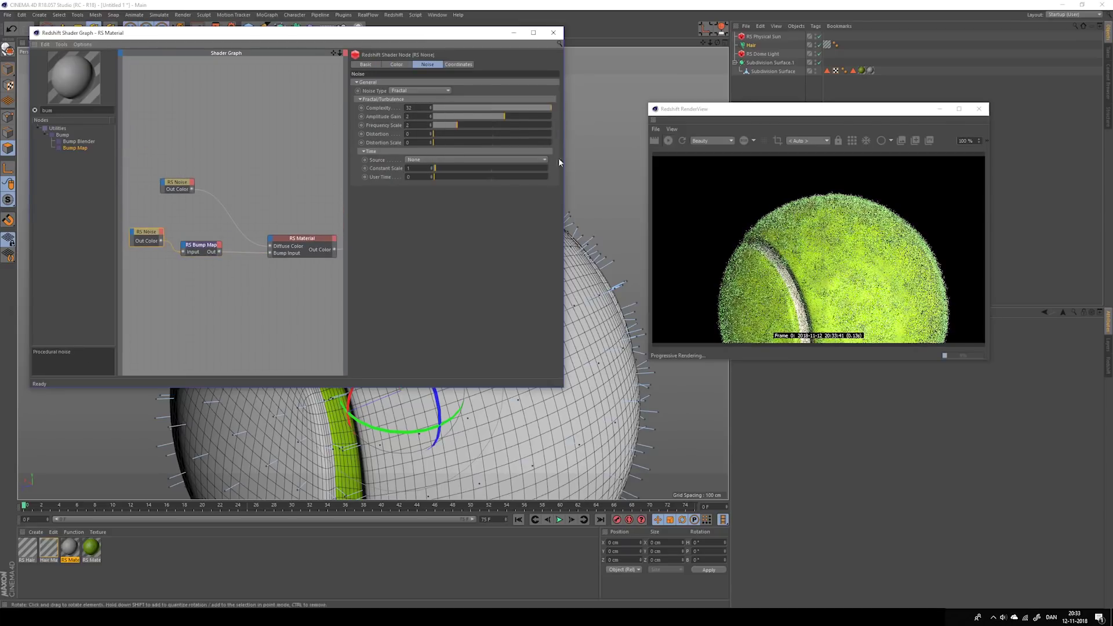
- Open the green felt material's graph and set the overall scale of its diffuse colour noise to 0.2
{"action": "left_click", "coordinate": [91, 547]}
{"action": "left_click", "coordinate": [220, 192]}
{"action": "left_click", "coordinate": [171, 184]}
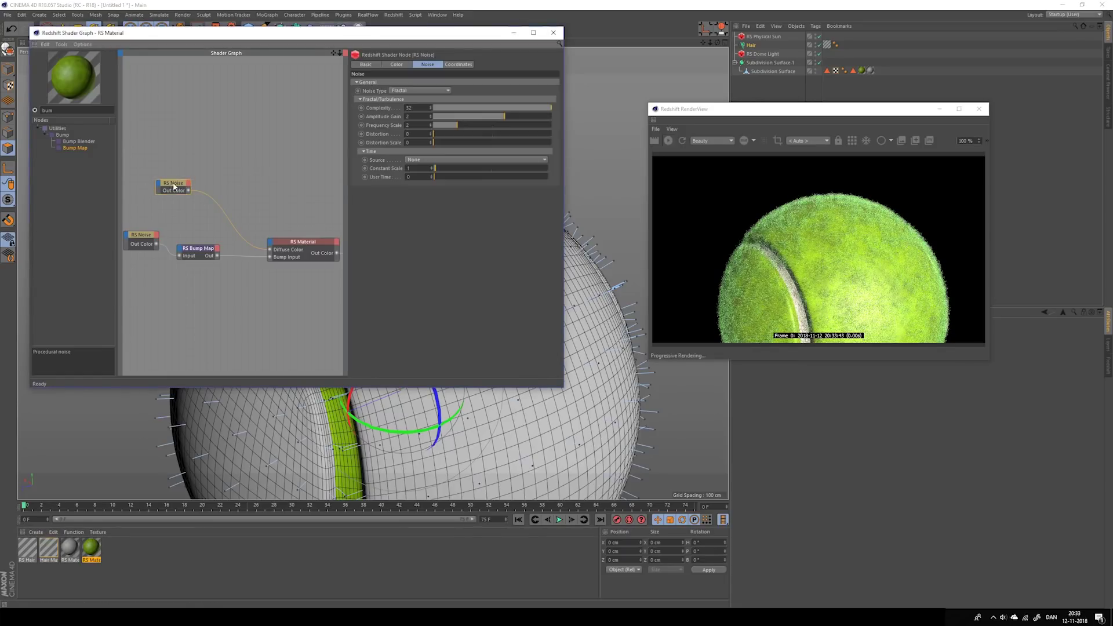
{"action": "middle_click_drag", "start_coordinate": [274, 192], "coordinate": [255, 193]}
{"action": "left_click", "coordinate": [457, 64]}
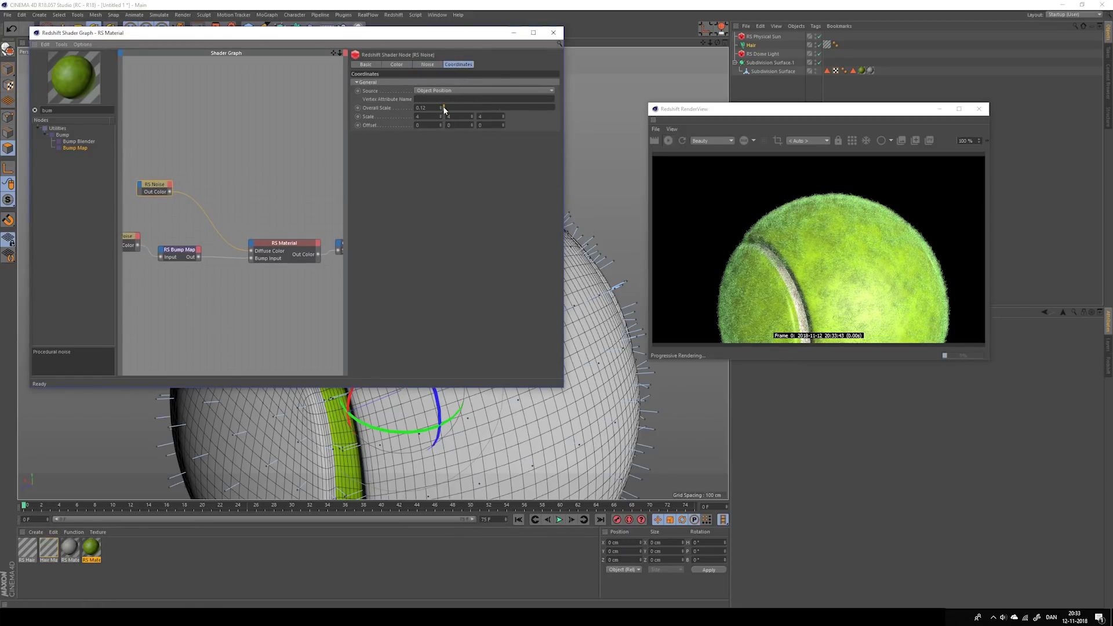
{"action": "left_click_drag", "start_coordinate": [444, 109], "coordinate": [447, 109]}
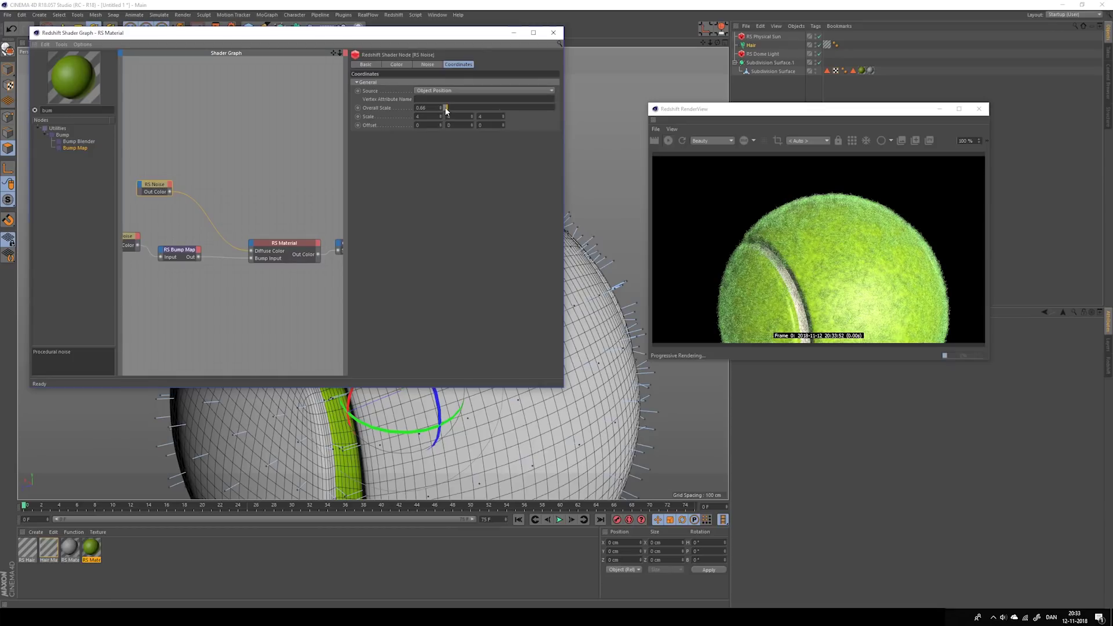
{"action": "left_click_drag", "start_coordinate": [445, 108], "coordinate": [443, 108]}
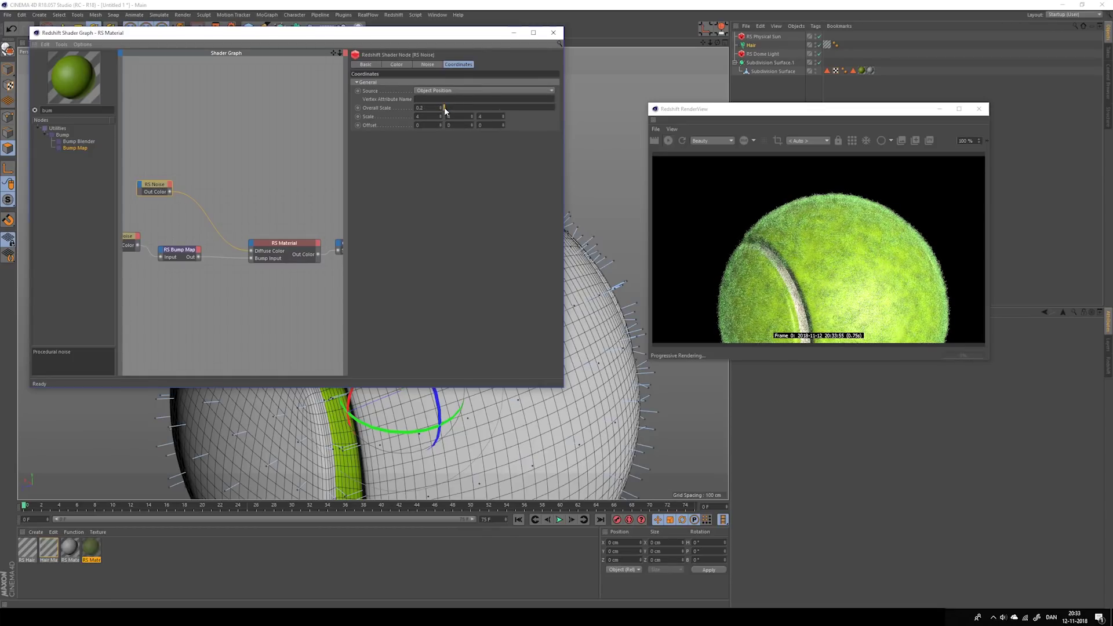
- Slightly raise the overall scale of the noise feeding the green material's bump map and increase the bump map's height scale
{"action": "middle_click_drag", "start_coordinate": [186, 267], "coordinate": [188, 228]}
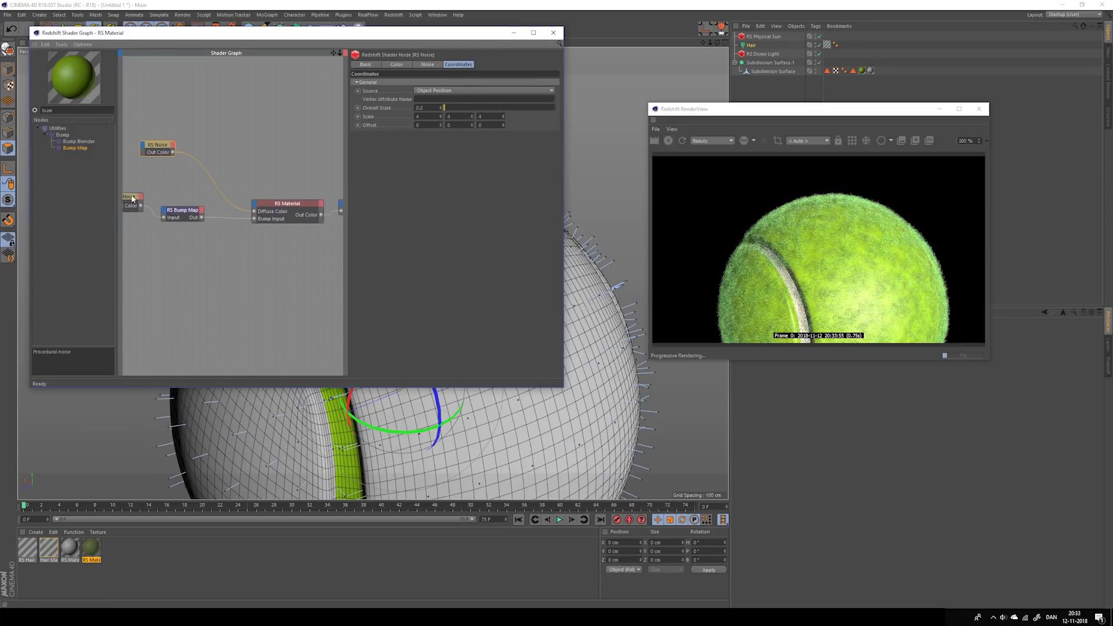
{"action": "left_click", "coordinate": [133, 198]}
{"action": "left_click_drag", "start_coordinate": [443, 109], "coordinate": [445, 109]}
{"action": "left_click", "coordinate": [182, 217]}
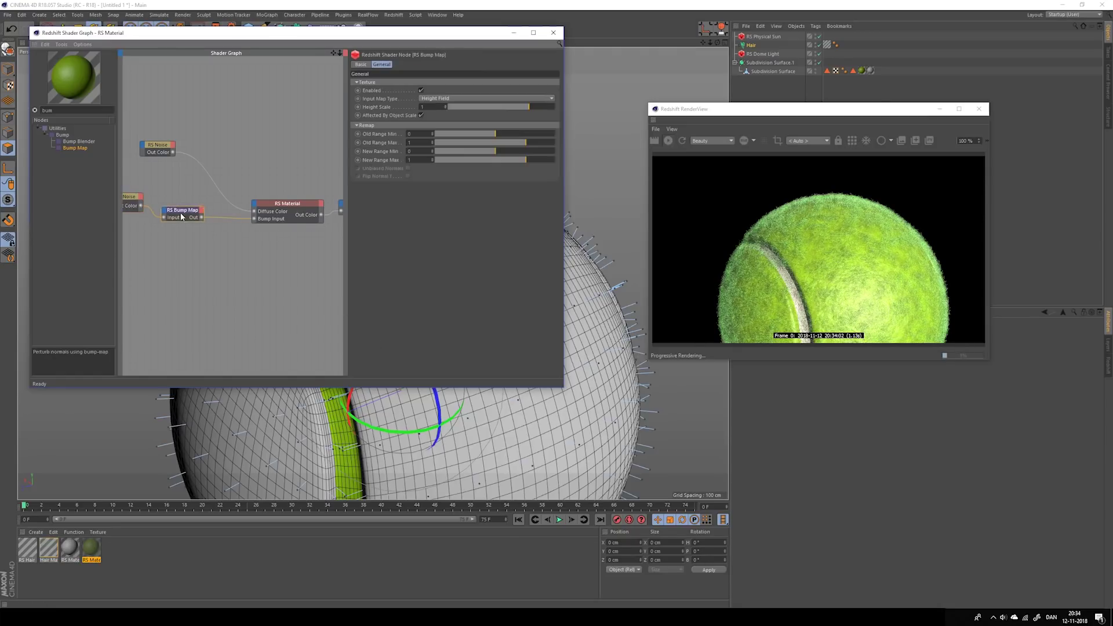
{"action": "left_click_drag", "start_coordinate": [544, 109], "coordinate": [551, 108]}
- Set the green RS Material's reflection weight to about 0.57 and its reflection roughness to about 0.62
{"action": "left_click", "coordinate": [281, 204]}
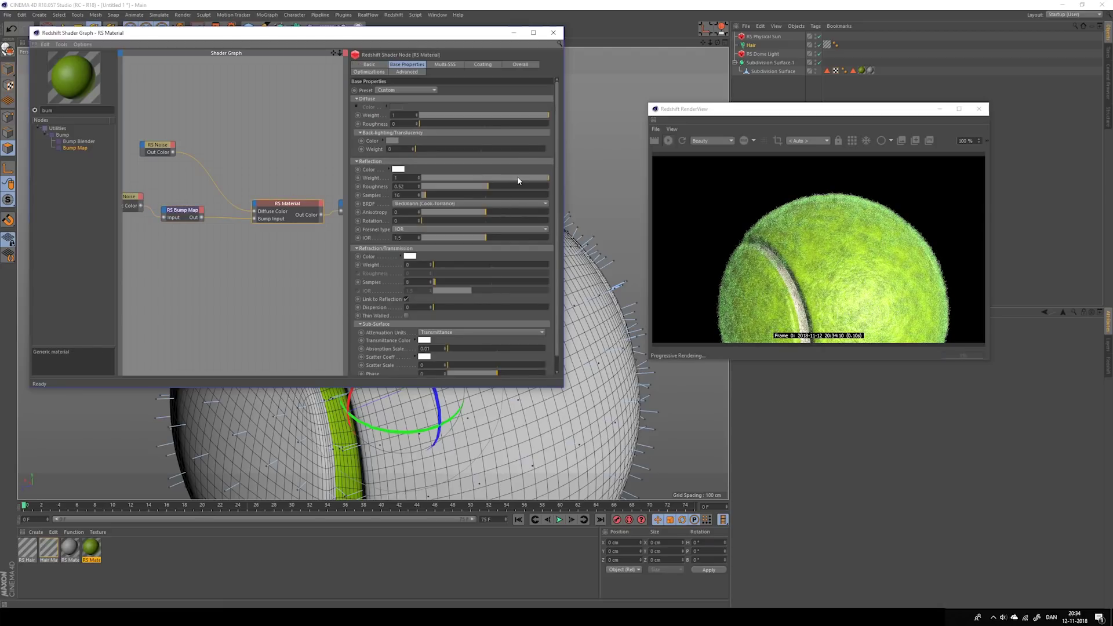
{"action": "left_click_drag", "start_coordinate": [518, 181], "coordinate": [495, 175]}
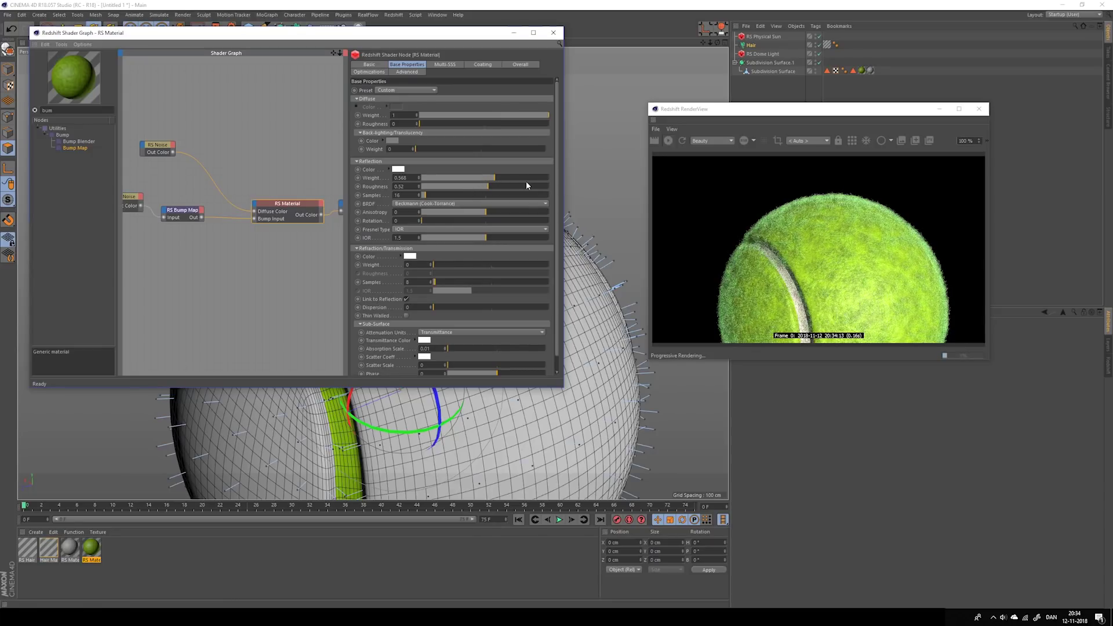
{"action": "left_click_drag", "start_coordinate": [488, 187], "coordinate": [501, 186]}
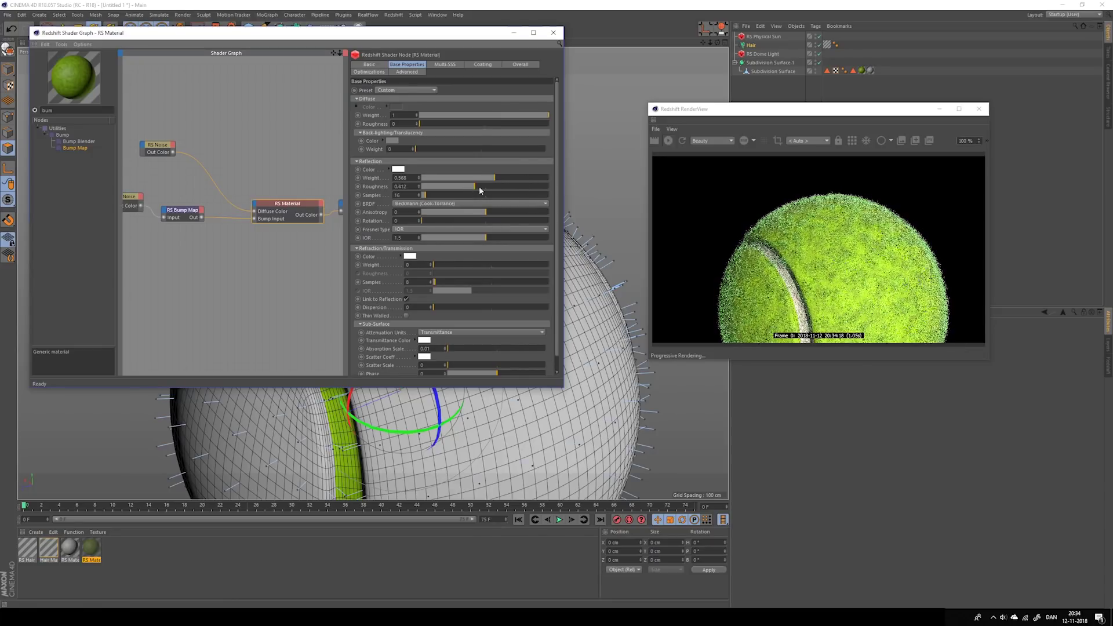
{"action": "left_click", "coordinate": [1045, 254]}
{"action": "scroll", "coordinate": [340, 419], "scroll_direction": "down", "scroll_amount": 2}
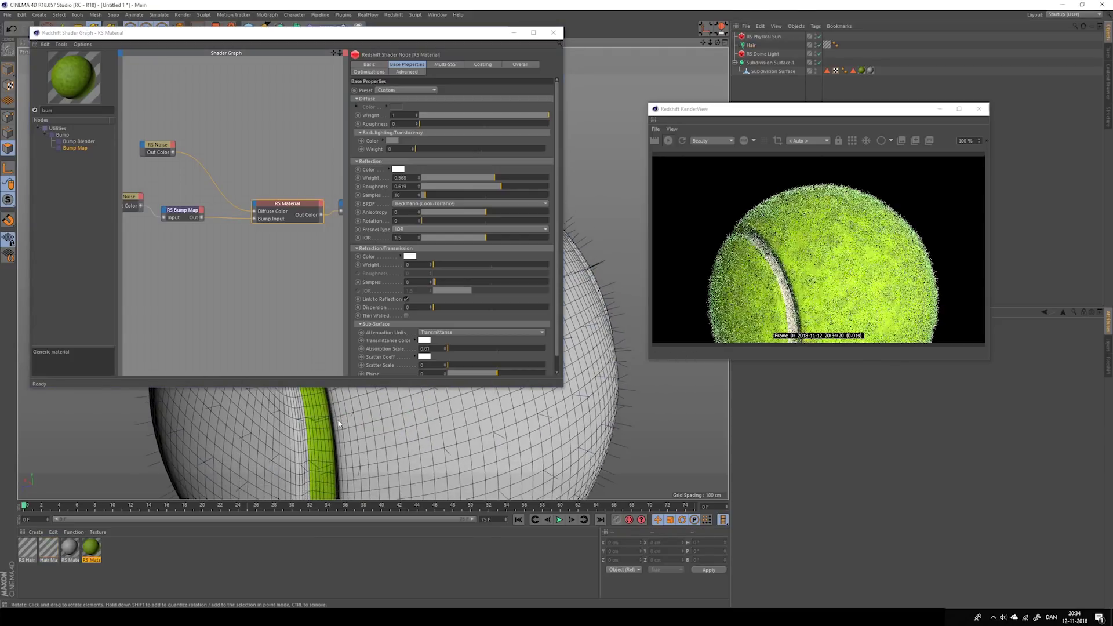
- Add an AO node to the green material's graph and connect it to the RS Material's overall colour
{"action": "double_click", "coordinate": [48, 110]}
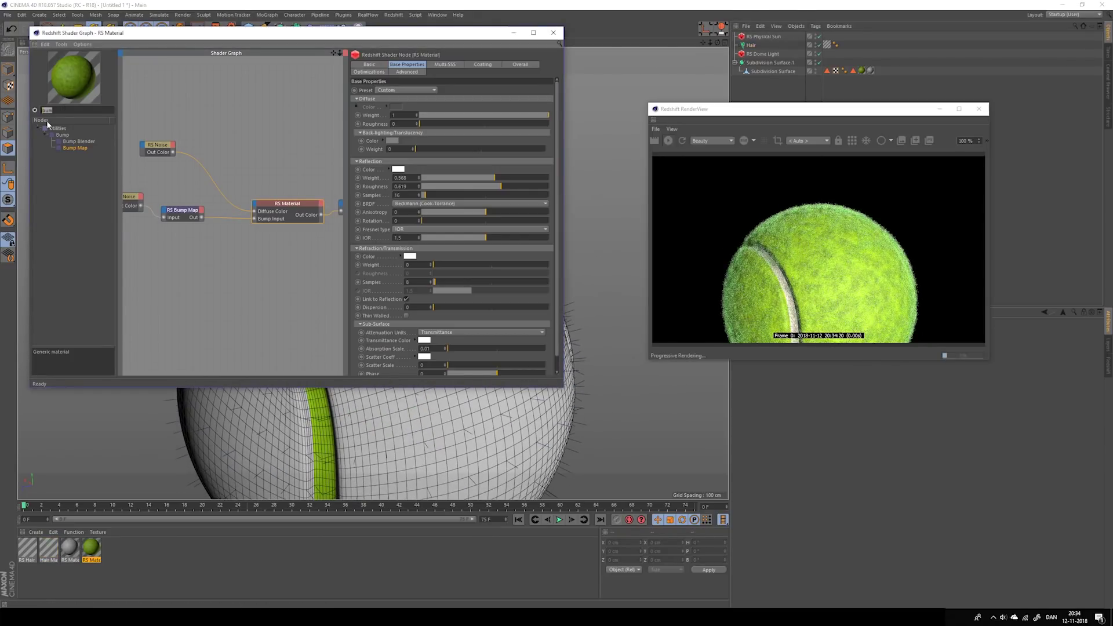
{"action": "type", "text": "ao"}
{"action": "left_click_drag", "start_coordinate": [59, 135], "coordinate": [199, 248]}
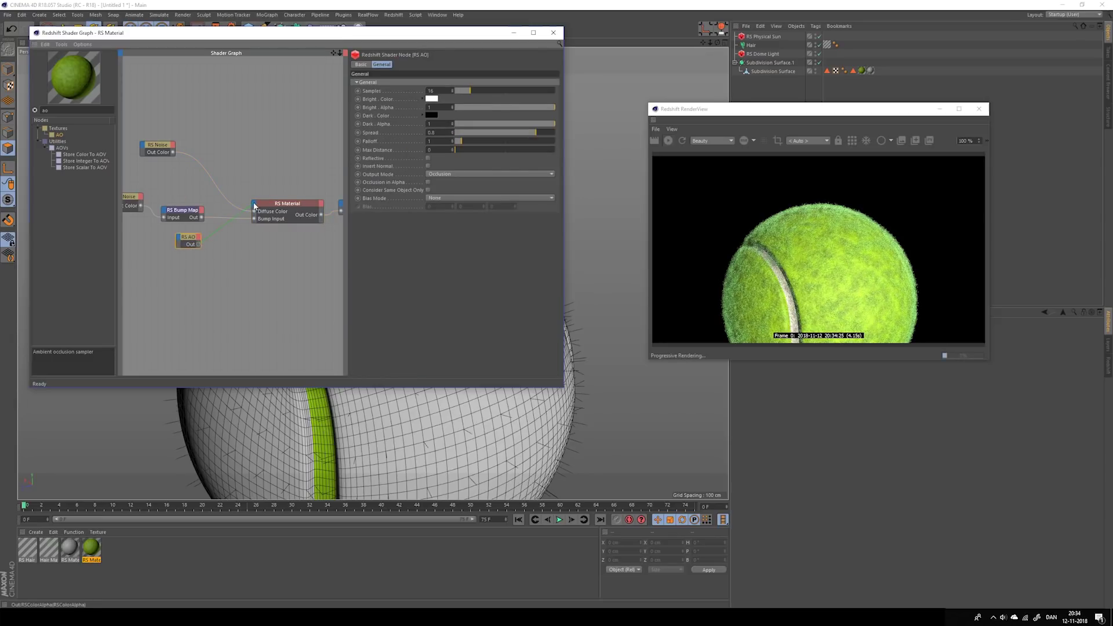
{"action": "left_click_drag", "start_coordinate": [254, 207], "coordinate": [255, 209]}
{"action": "left_click", "coordinate": [406, 272]}
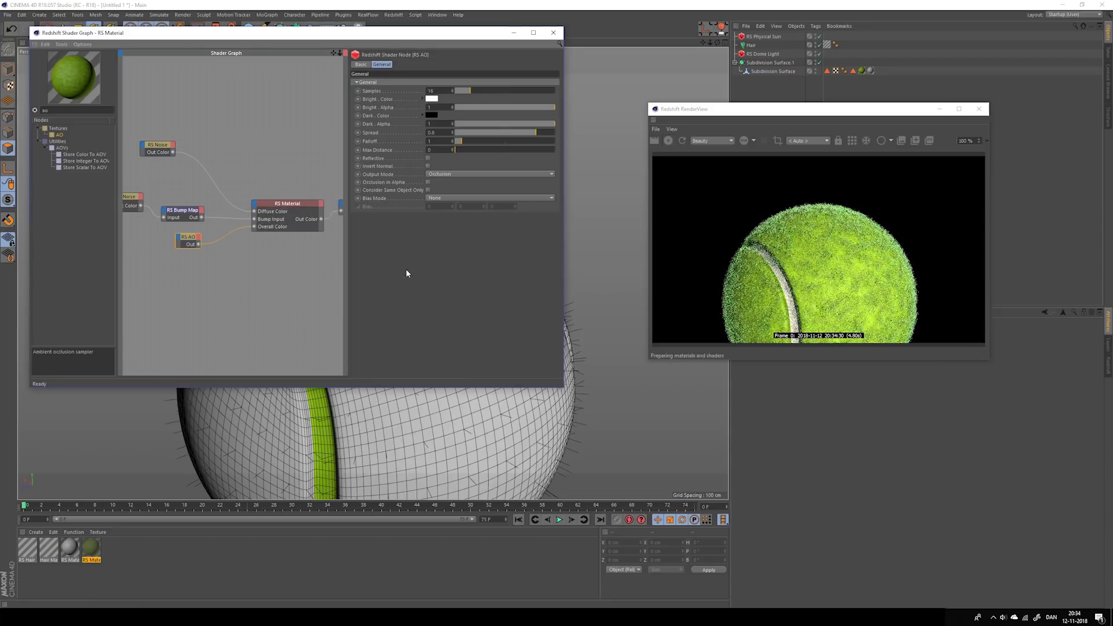
- Connect the AO node directly to the Output node's surface input to preview the ambient occlusion alone
{"action": "left_click", "coordinate": [226, 335]}
{"action": "middle_click_drag", "start_coordinate": [262, 270], "coordinate": [236, 272]}
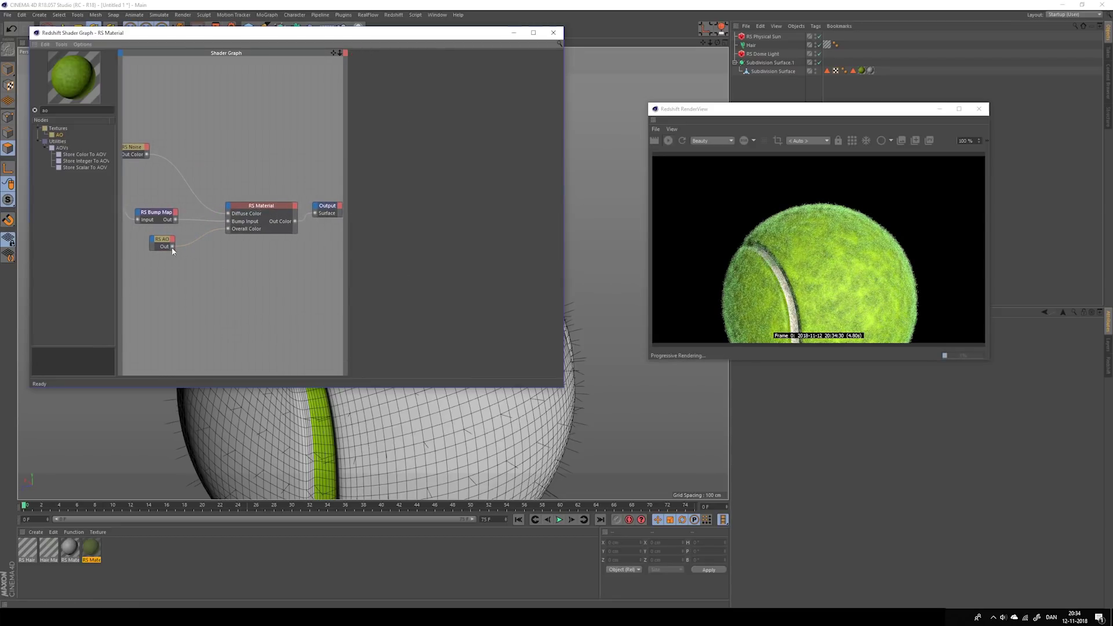
{"action": "left_click", "coordinate": [169, 241]}
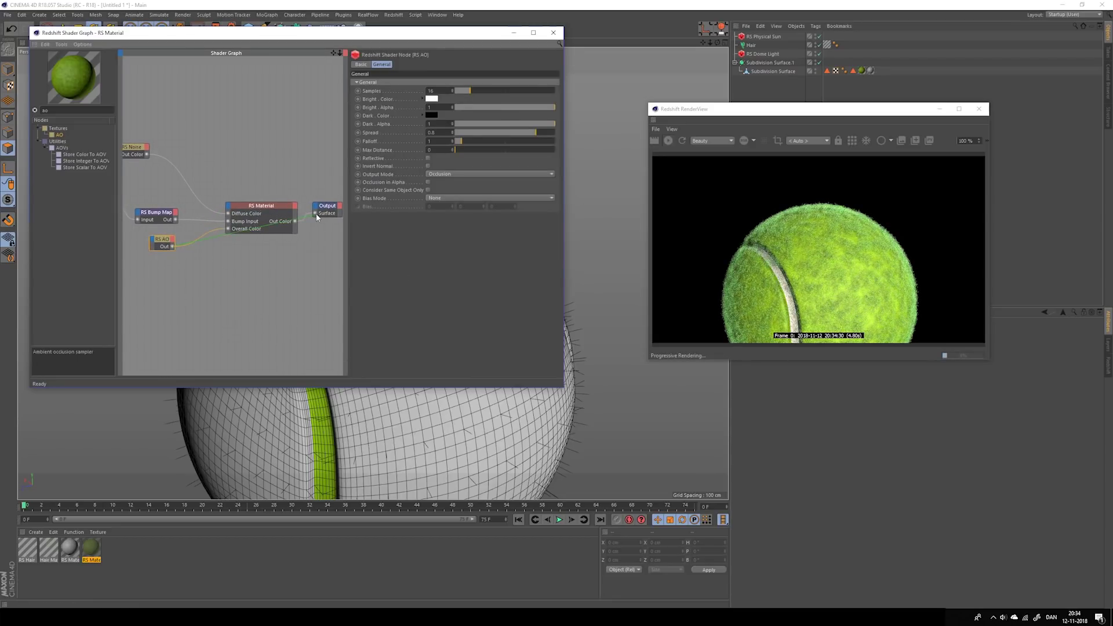
{"action": "left_click", "coordinate": [195, 303]}
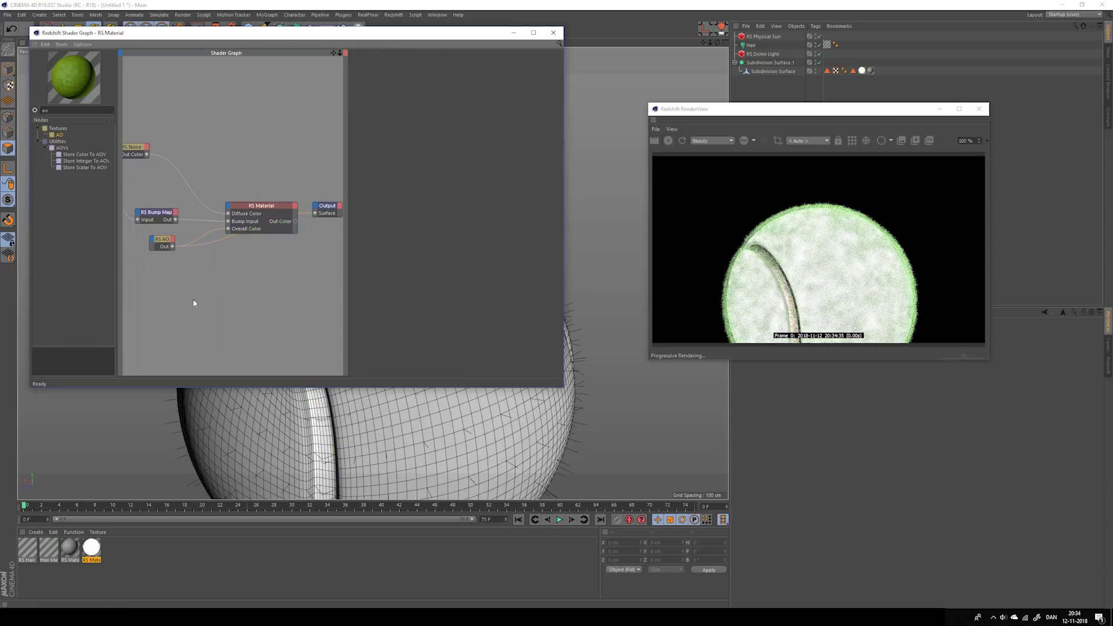
- Set the AO node's spread to about 0.56 and falloff to about 3.76, and reconnect the RS Material to the output surface
{"action": "left_click", "coordinate": [168, 243]}
{"action": "left_click_drag", "start_coordinate": [492, 136], "coordinate": [462, 137]}
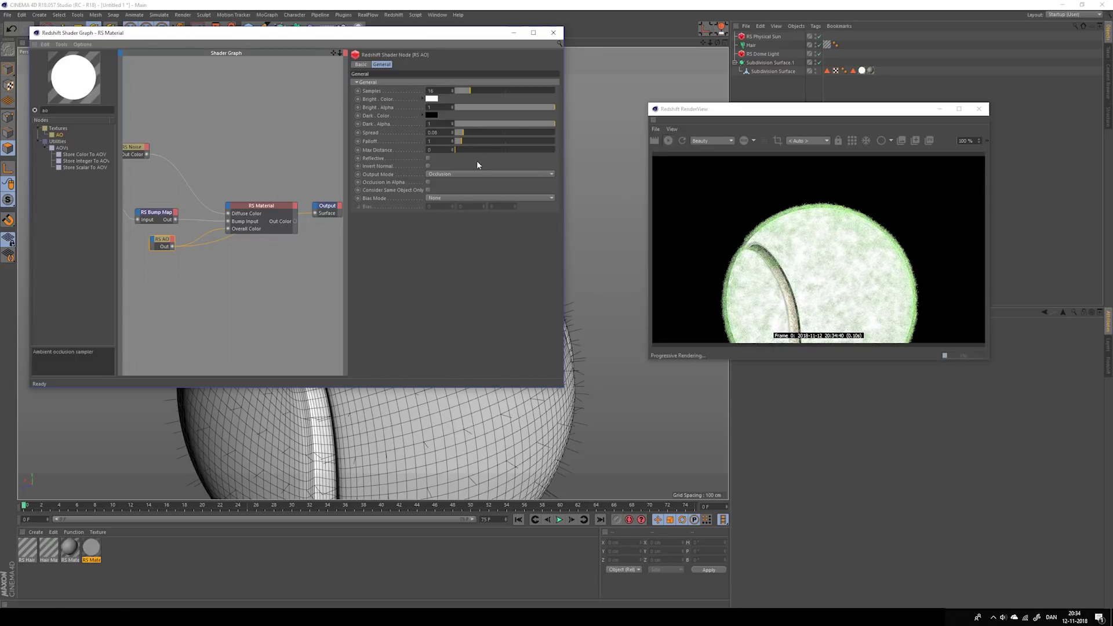
{"action": "mouse_move", "coordinate": [474, 132]}
{"action": "left_mouse_down"}
{"action": "mouse_move", "coordinate": [510, 133]}
{"action": "mouse_move", "coordinate": [454, 142]}
{"action": "mouse_move", "coordinate": [494, 142]}
{"action": "mouse_move", "coordinate": [457, 142]}
{"action": "mouse_move", "coordinate": [479, 142]}
{"action": "left_mouse_up"}
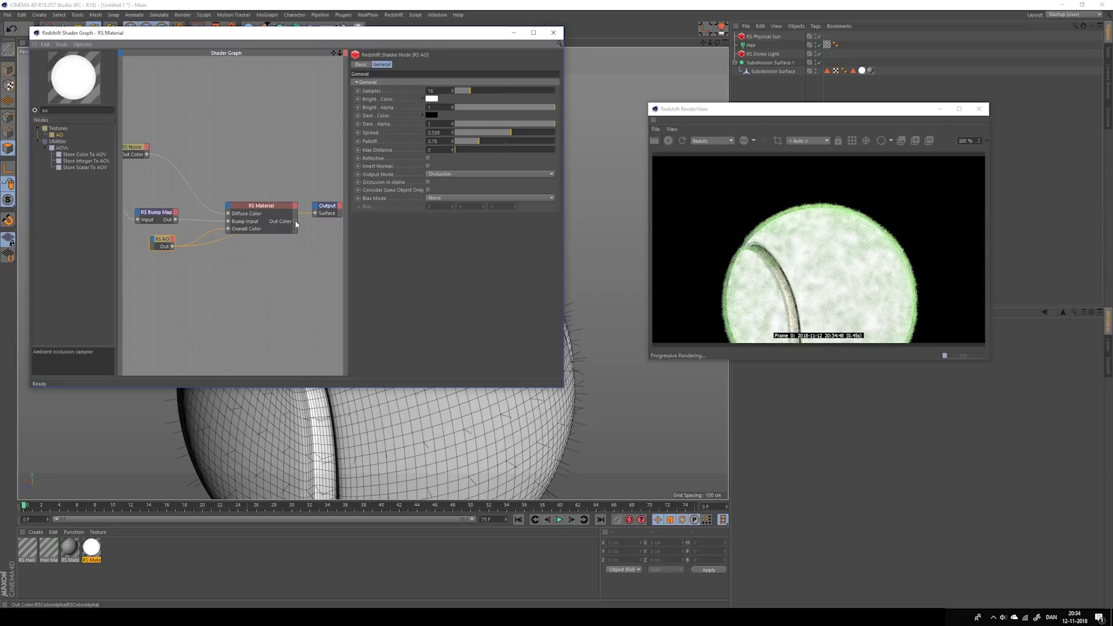
{"action": "left_click_drag", "start_coordinate": [316, 216], "coordinate": [315, 215]}
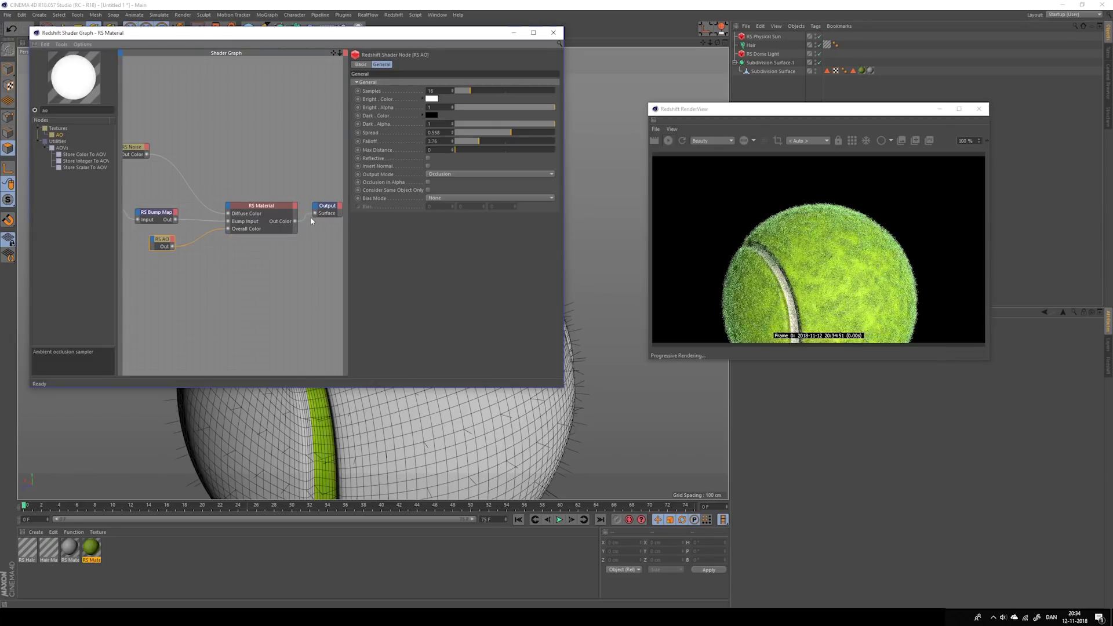
{"action": "scroll", "coordinate": [328, 414], "scroll_direction": "up", "scroll_amount": 3}
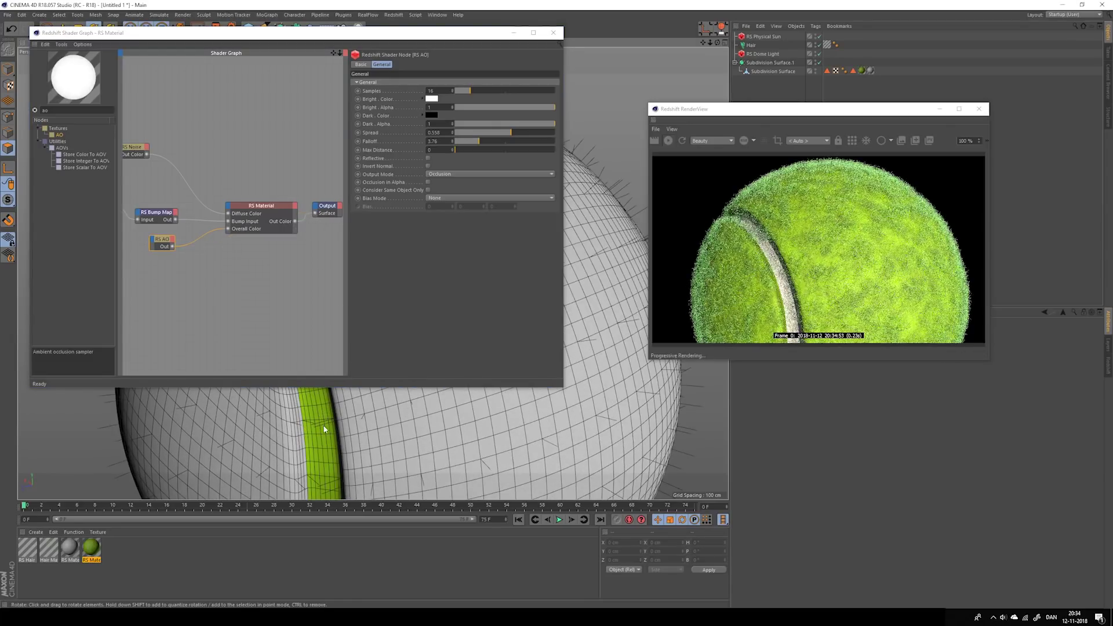
{"action": "mouse_move", "coordinate": [326, 434]}
{"action": "left_mouse_down", "text": "alt"}
{"action": "mouse_move", "coordinate": [332, 402]}
{"action": "mouse_move", "coordinate": [320, 435]}
{"action": "left_mouse_up", "text": "alt"}
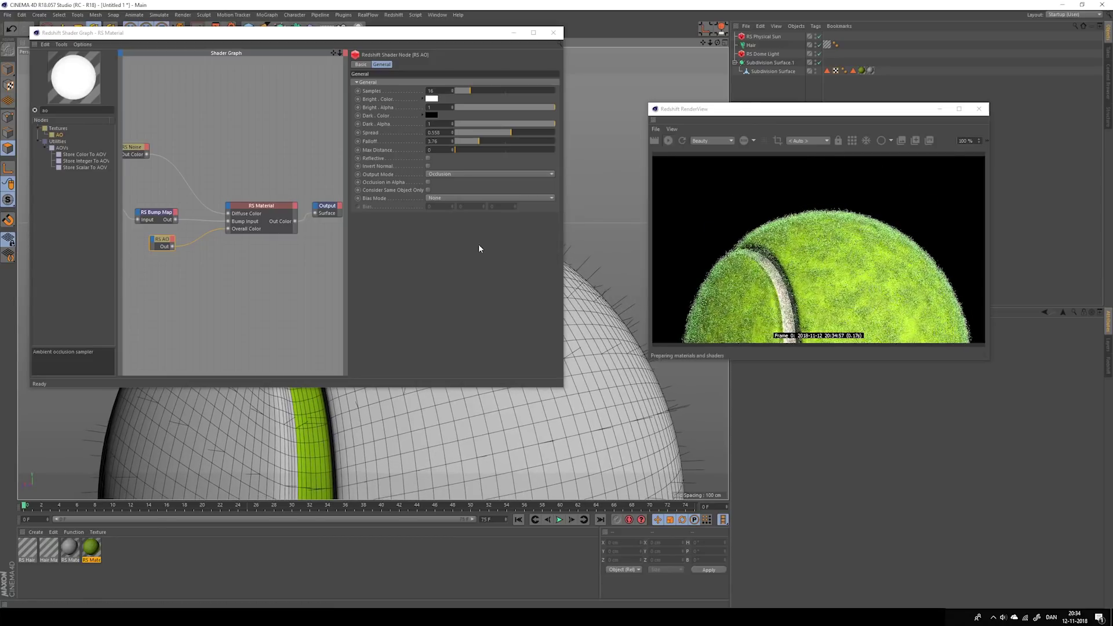
- Put the shader graph away, add a Redshift camera to the scene, and move the RenderView clear of the object list
{"action": "left_click", "coordinate": [514, 34]}
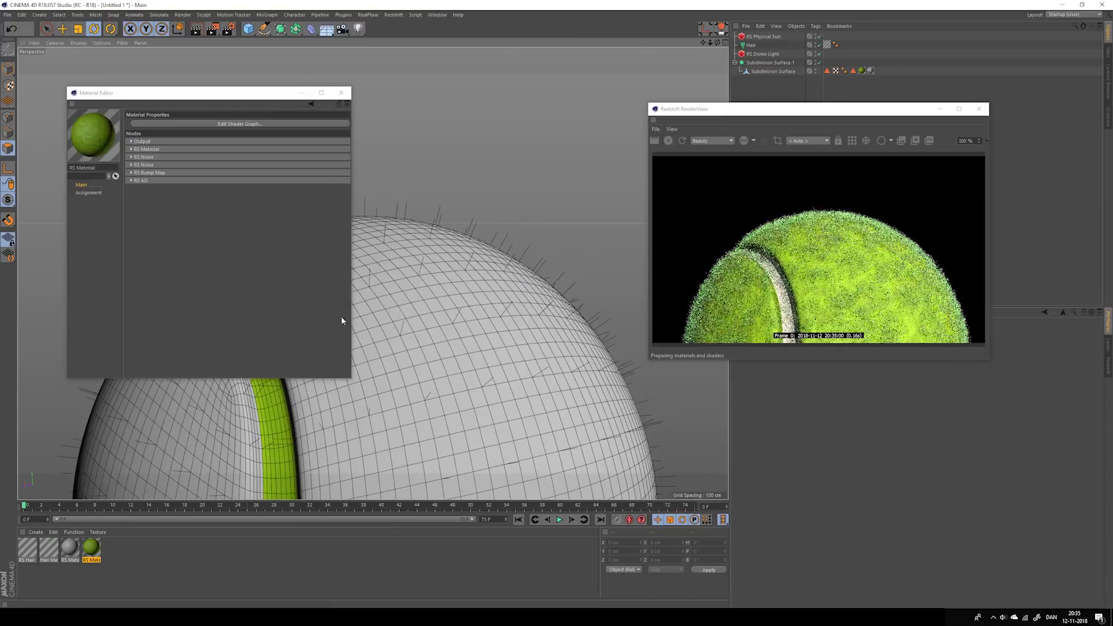
{"action": "left_click_drag", "start_coordinate": [349, 265], "coordinate": [344, 250], "text": "alt"}
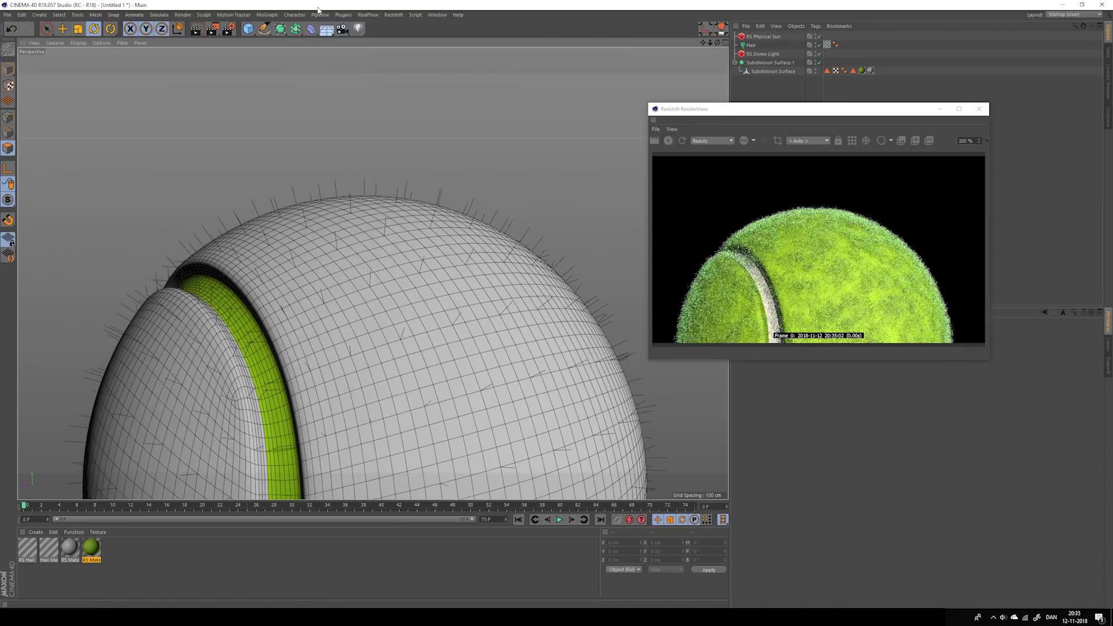
{"action": "left_click", "coordinate": [393, 14]}
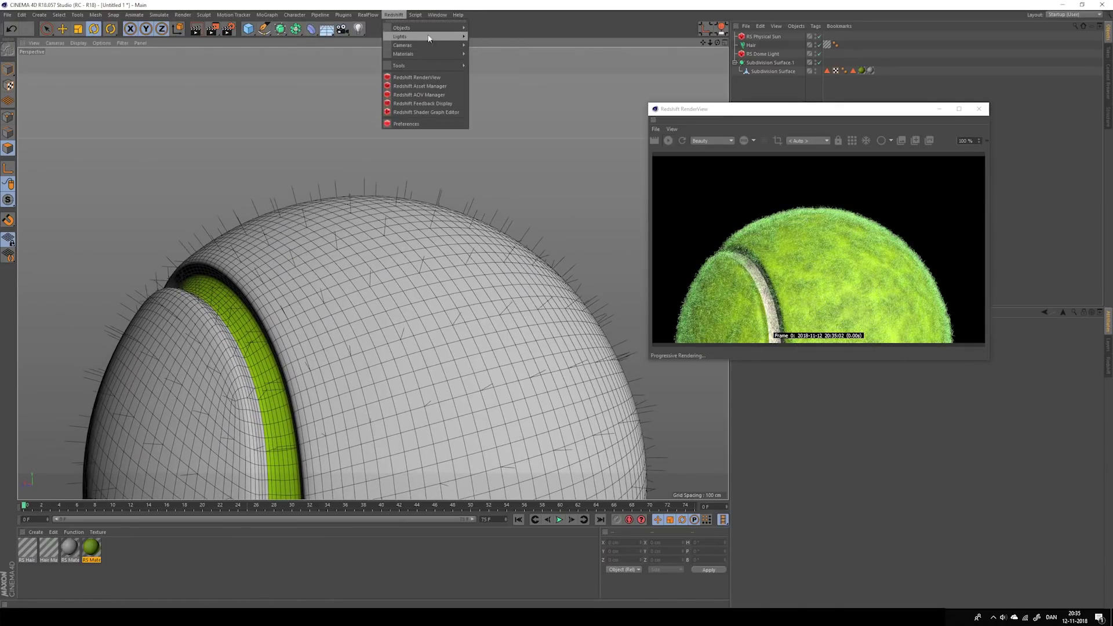
{"action": "mouse_move", "coordinate": [432, 44]}
{"action": "left_click", "coordinate": [509, 49]}
{"action": "left_click_drag", "start_coordinate": [754, 109], "coordinate": [385, 52]}
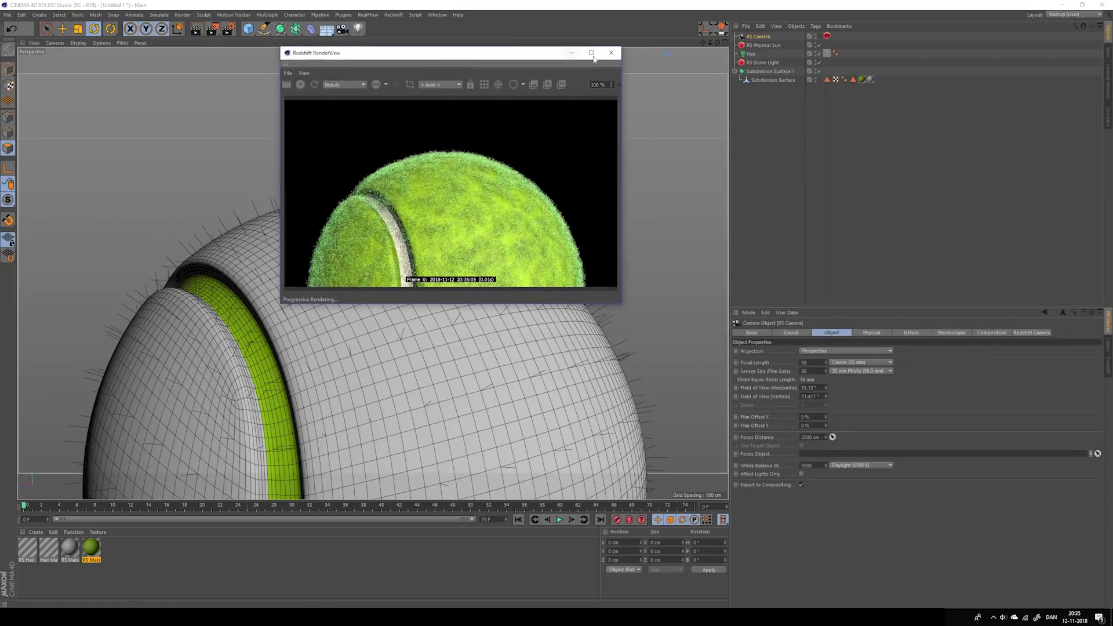
- Enable bokeh in the RS Camera's Redshift camera tag
{"action": "left_click", "coordinate": [826, 36]}
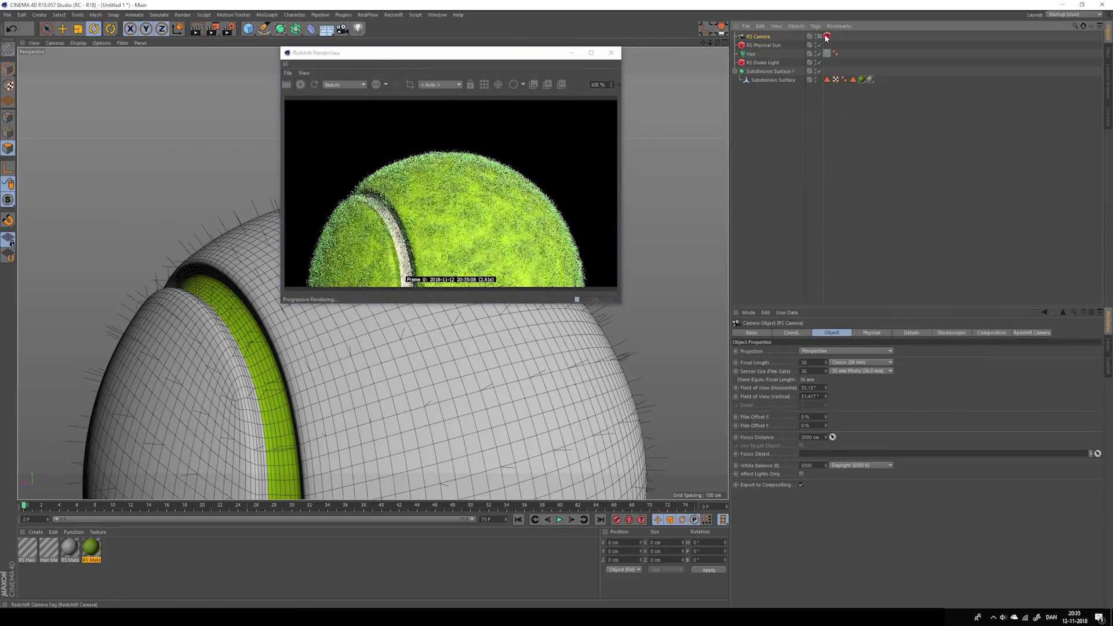
{"action": "left_click", "coordinate": [820, 333]}
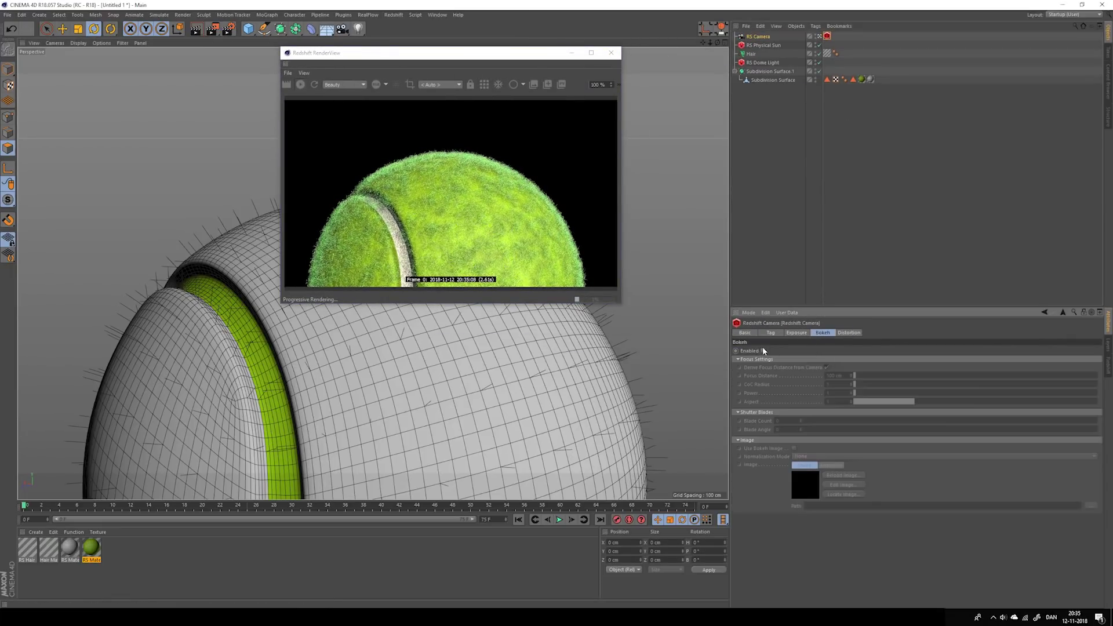
{"action": "left_click", "coordinate": [762, 350]}
- Set the RS Camera's focus distance by picking a point on the larger felt area, and pick it again in a closer view
{"action": "left_click", "coordinate": [758, 37]}
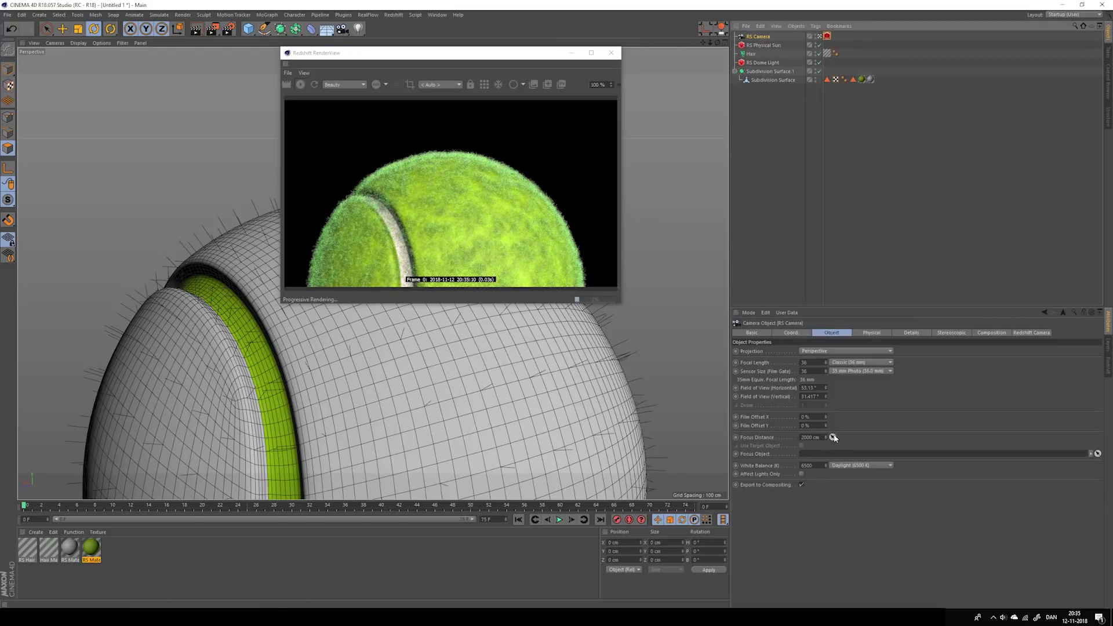
{"action": "left_click", "coordinate": [833, 436]}
{"action": "left_click", "coordinate": [367, 331]}
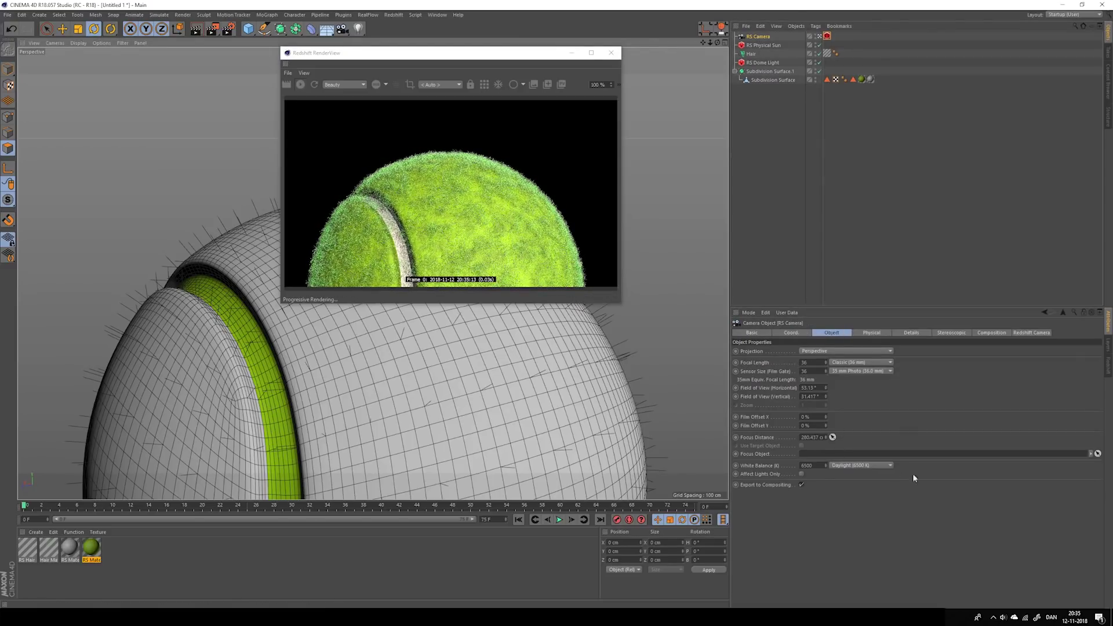
{"action": "scroll", "coordinate": [331, 336], "scroll_direction": "up", "scroll_amount": 2}
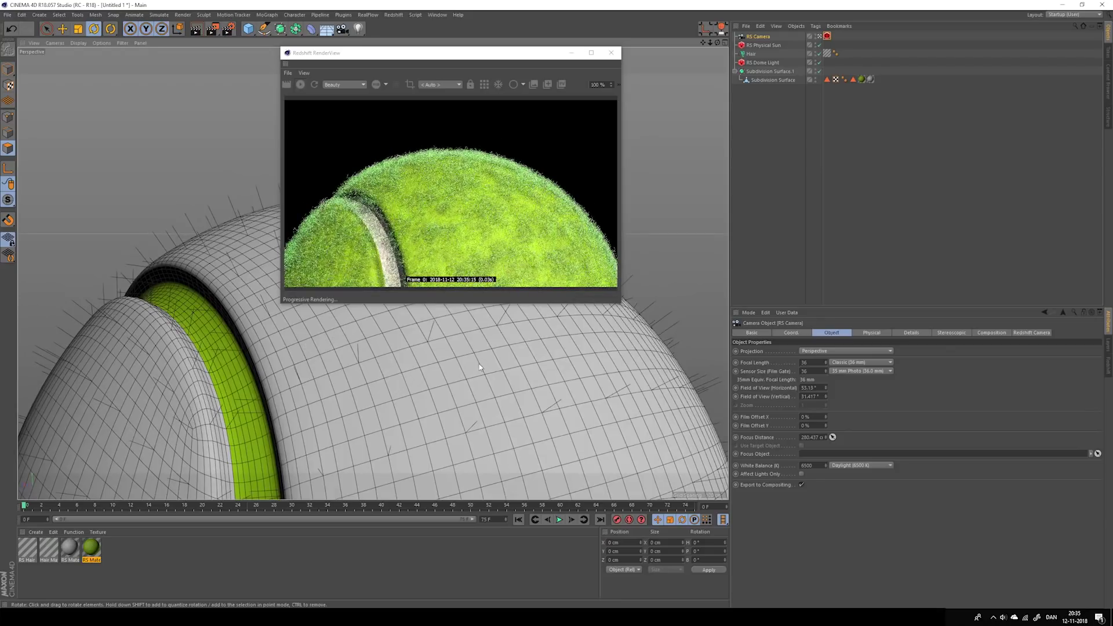
{"action": "left_click_drag", "start_coordinate": [511, 58], "coordinate": [601, 48]}
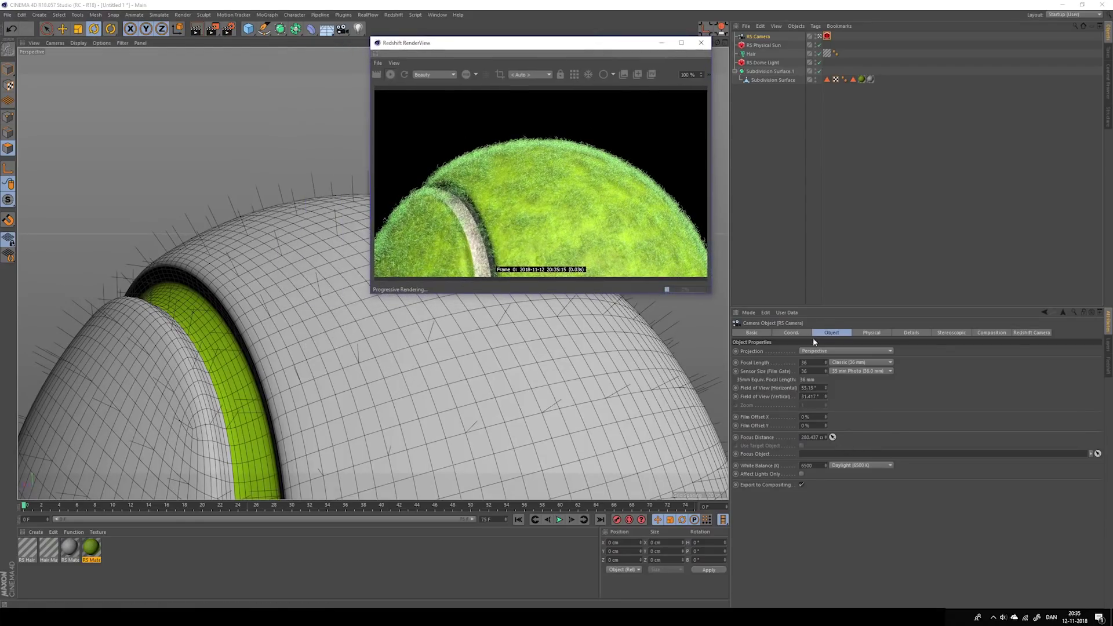
{"action": "left_click", "coordinate": [832, 437]}
{"action": "left_click", "coordinate": [340, 302]}
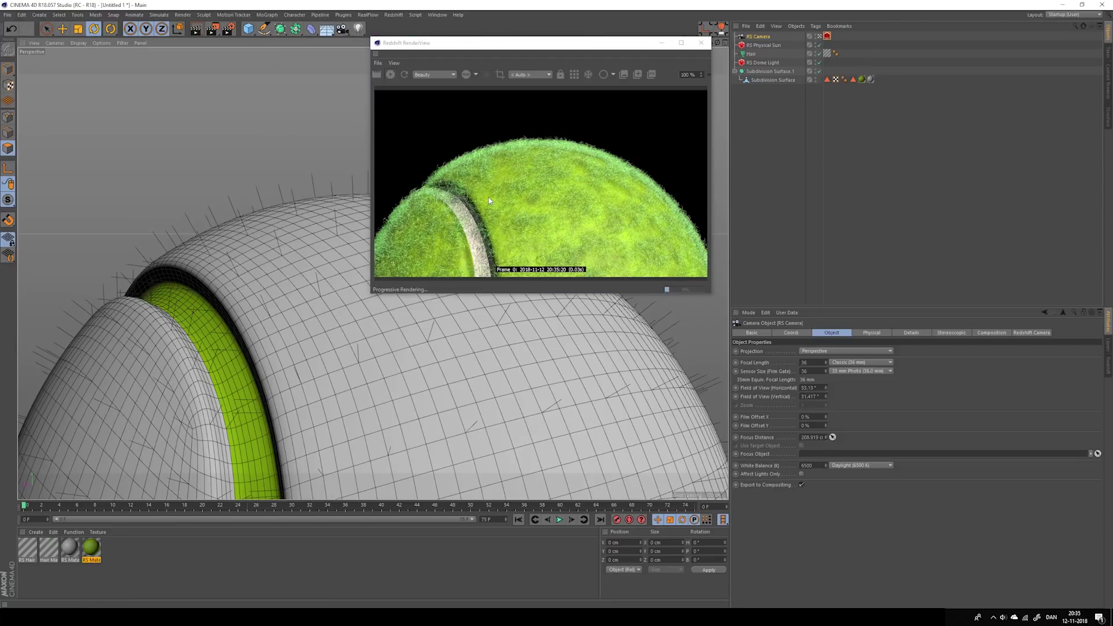
- Frame a close-up of the curved seam in the perspective view to examine the fuzz and seam in the render
{"action": "left_click_drag", "start_coordinate": [225, 354], "coordinate": [290, 338], "text": "alt"}
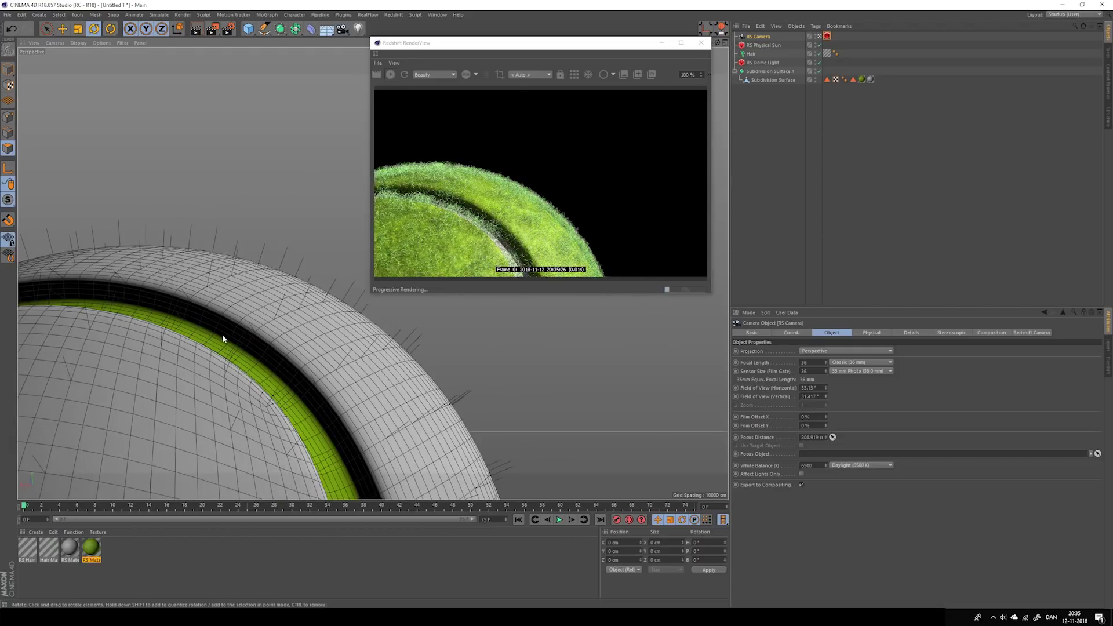
{"action": "left_click_drag", "start_coordinate": [250, 383], "coordinate": [176, 366], "text": "alt"}
{"action": "right_click_drag", "start_coordinate": [176, 367], "coordinate": [206, 355], "text": "alt"}
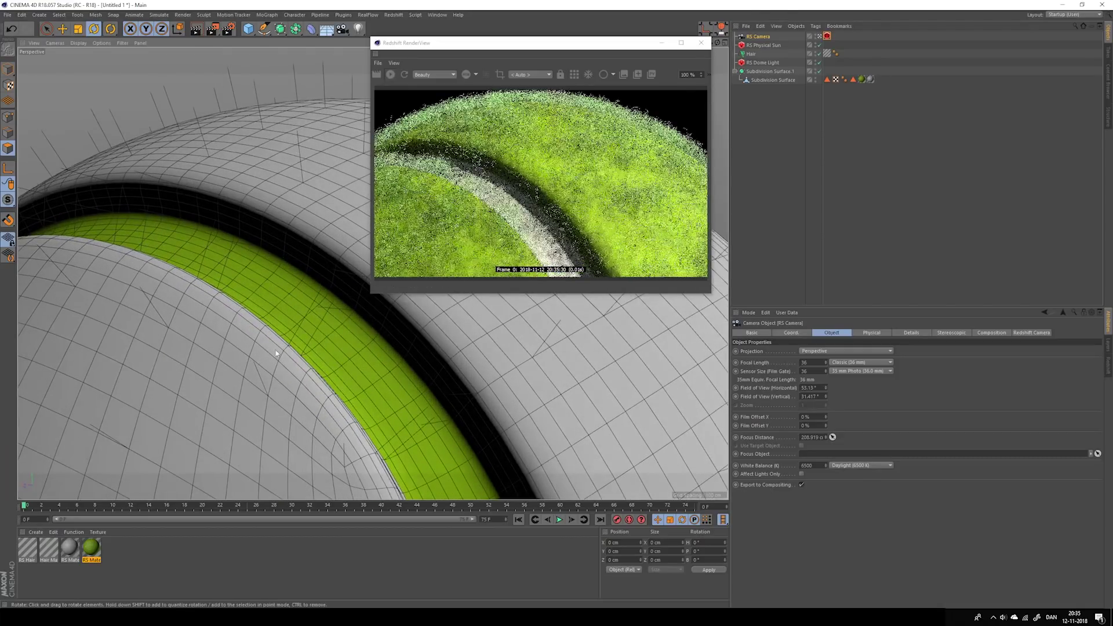
{"action": "left_click_drag", "start_coordinate": [332, 422], "coordinate": [172, 345], "text": "alt"}
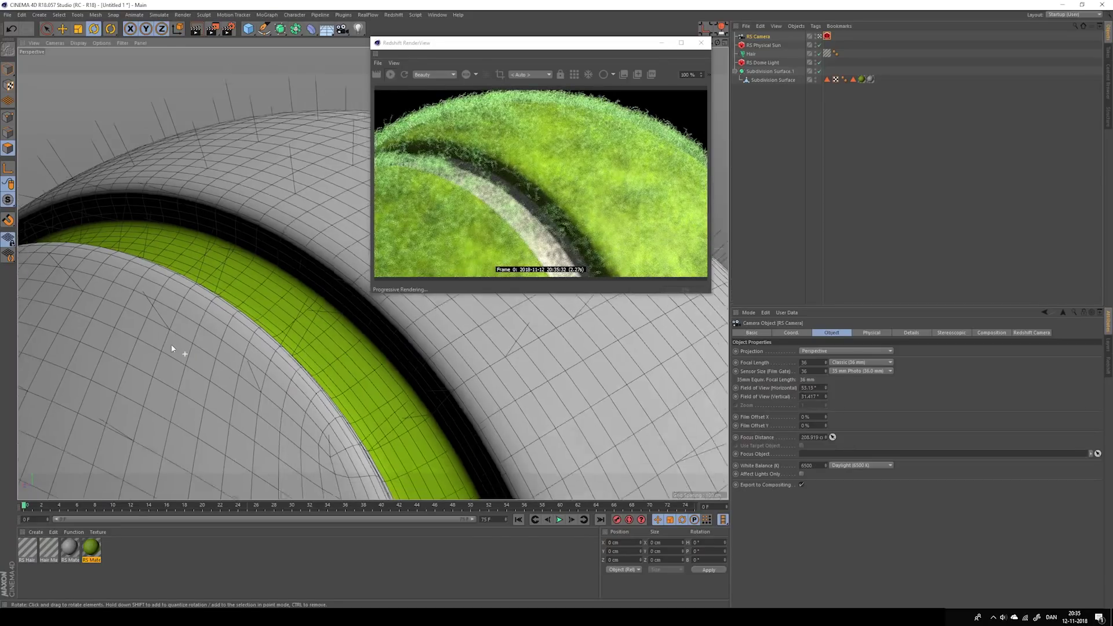
- Frame the ball from farther back and pick the RS Camera's focus distance on its surface, picking it again after moving slightly closer
{"action": "right_click_drag", "start_coordinate": [173, 346], "coordinate": [269, 337], "text": "alt"}
{"action": "left_click_drag", "start_coordinate": [269, 338], "coordinate": [242, 341], "text": "alt"}
{"action": "right_click_drag", "start_coordinate": [242, 341], "coordinate": [265, 373], "text": "alt"}
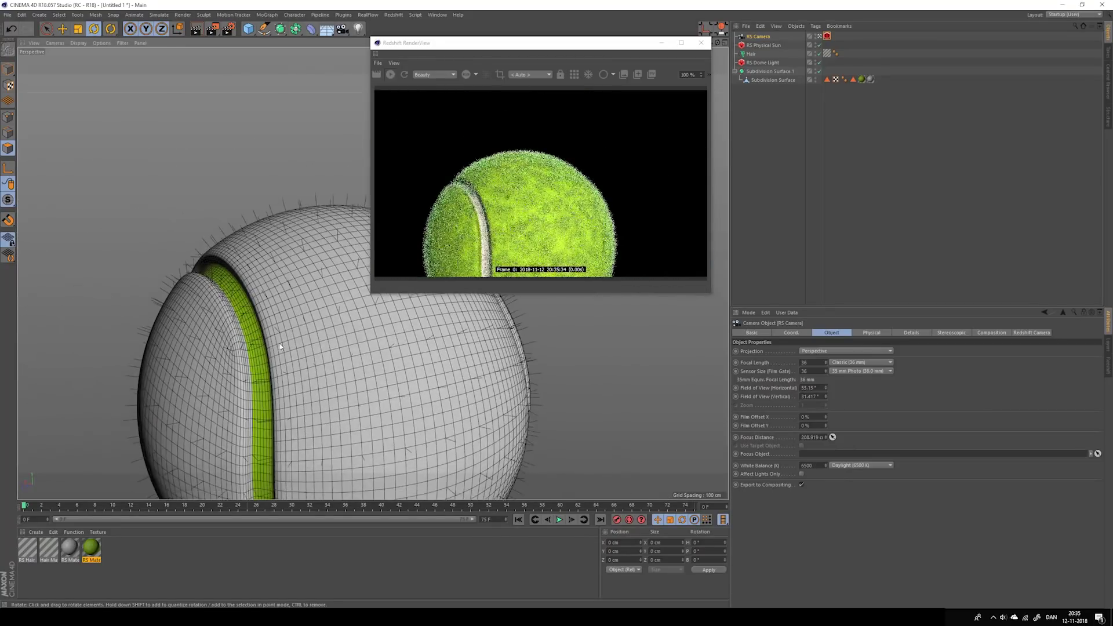
{"action": "left_click_drag", "start_coordinate": [265, 374], "coordinate": [263, 364], "text": "alt"}
{"action": "left_click", "coordinate": [831, 437]}
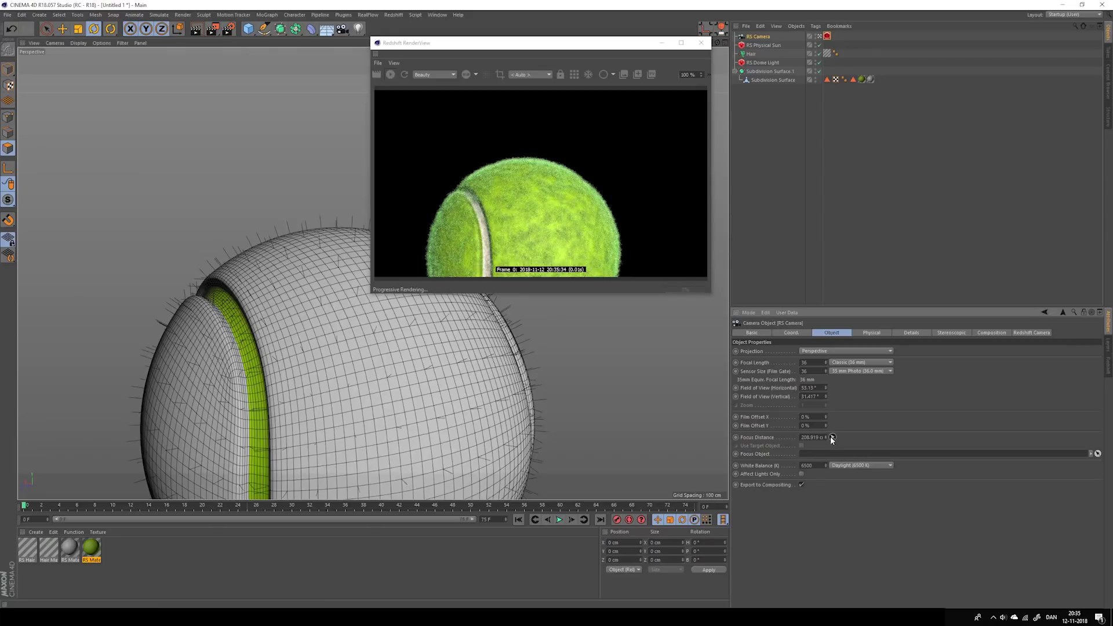
{"action": "left_click", "coordinate": [270, 287]}
{"action": "right_click_drag", "start_coordinate": [318, 318], "coordinate": [365, 310], "text": "alt"}
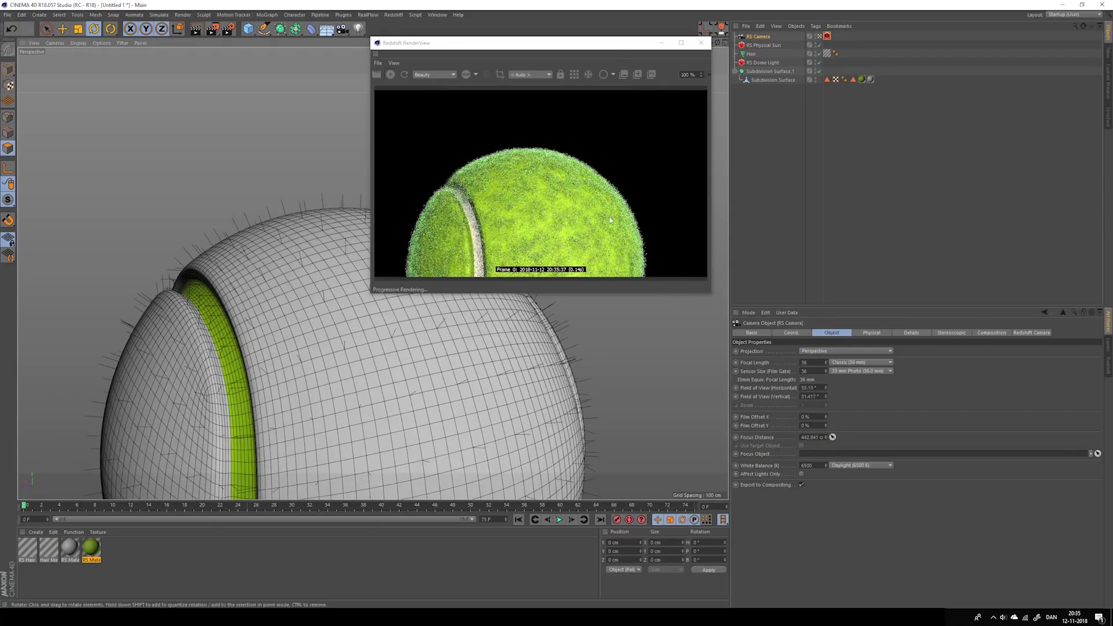
{"action": "left_click", "coordinate": [833, 437]}
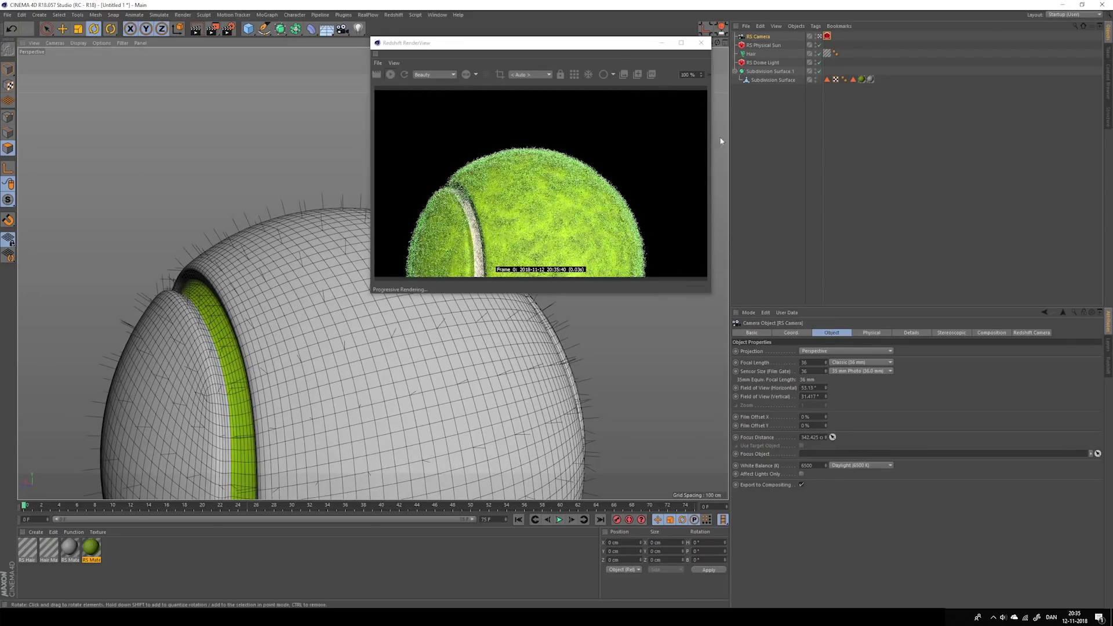
- Raise the bokeh CoC Radius in the RS Camera's Redshift camera tag to between 2 and 3
{"action": "left_click", "coordinate": [827, 36]}
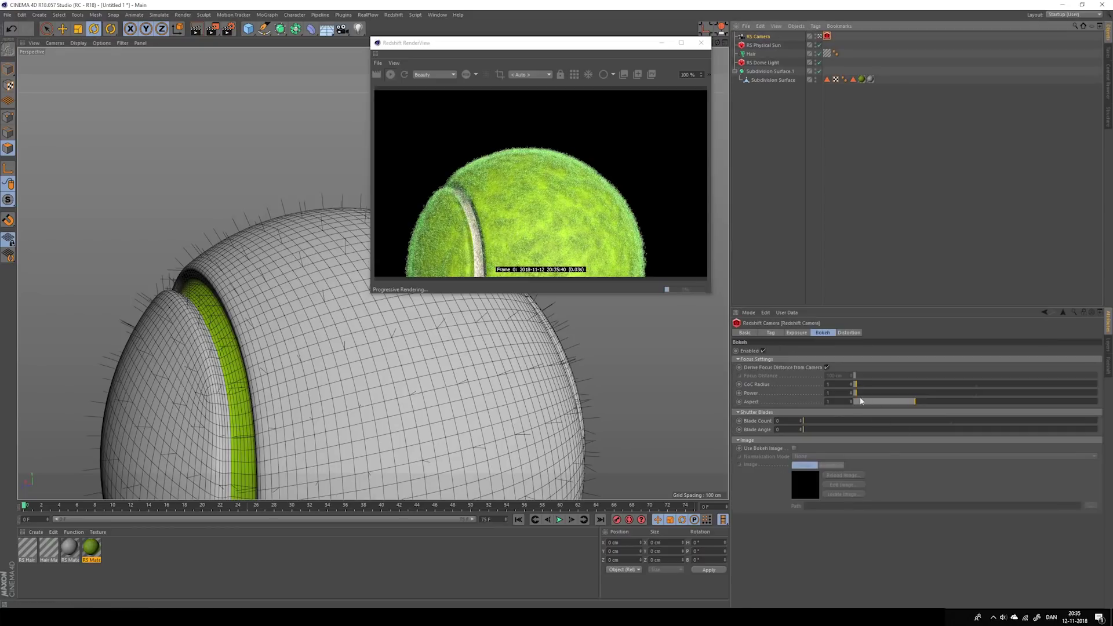
{"action": "left_click_drag", "start_coordinate": [855, 384], "coordinate": [860, 385]}
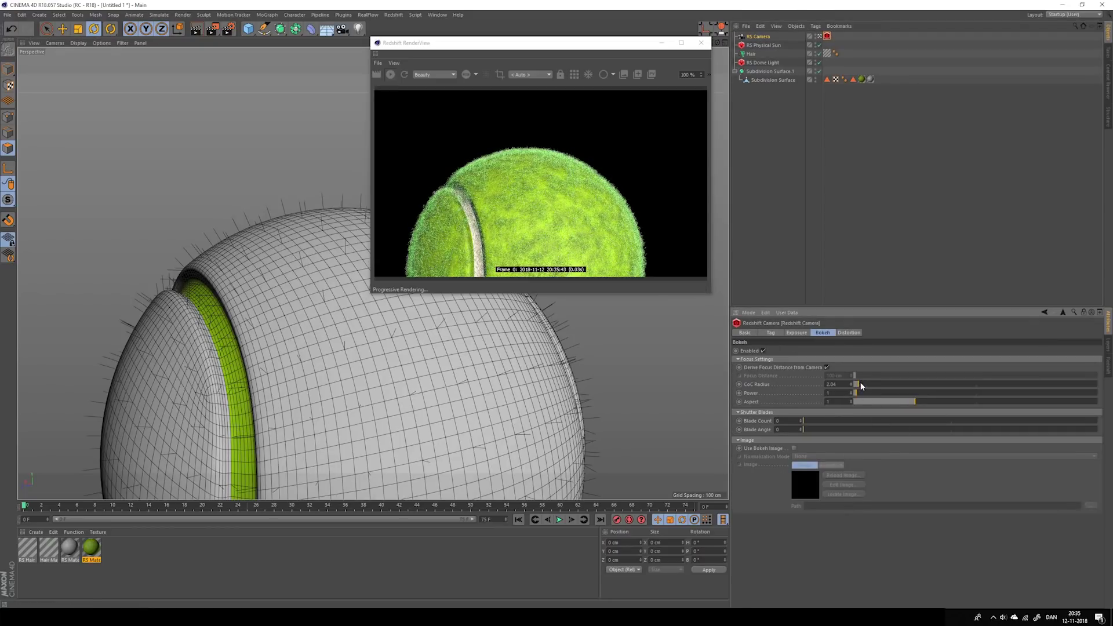